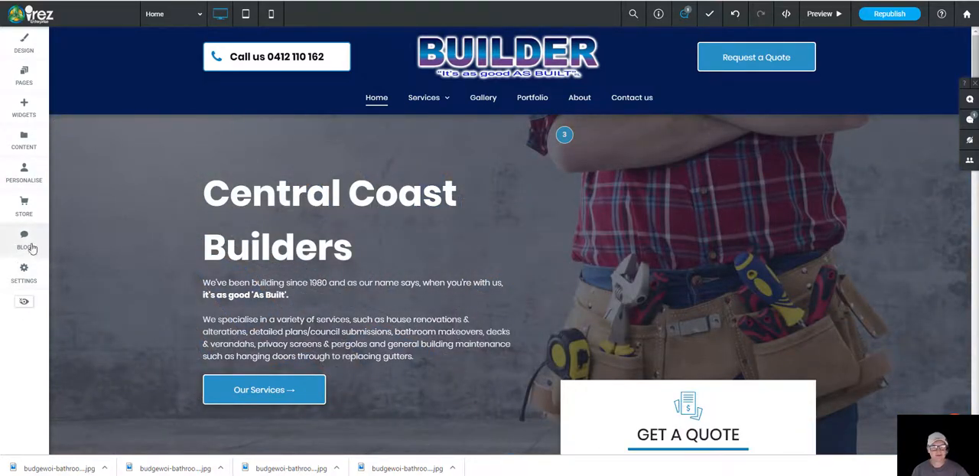
Step: Open the blog management and enter the shared post layout for editing, dismissing its introduction
click(26, 242)
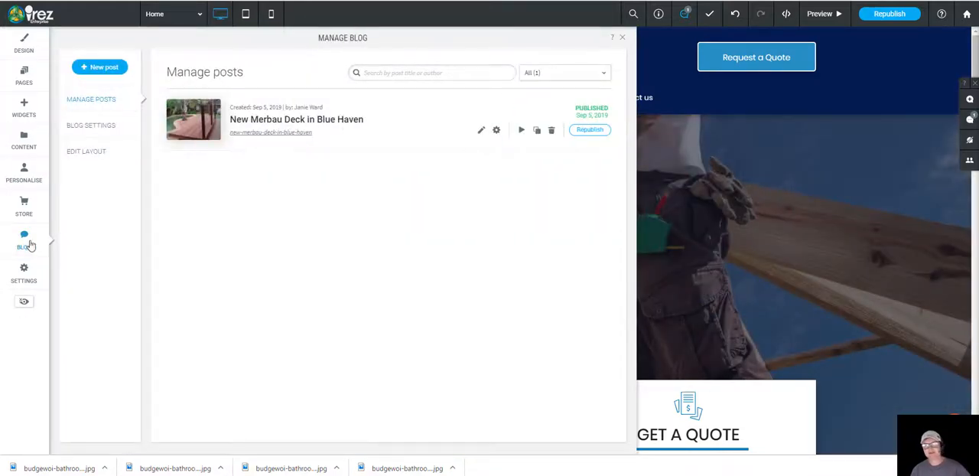
click(622, 37)
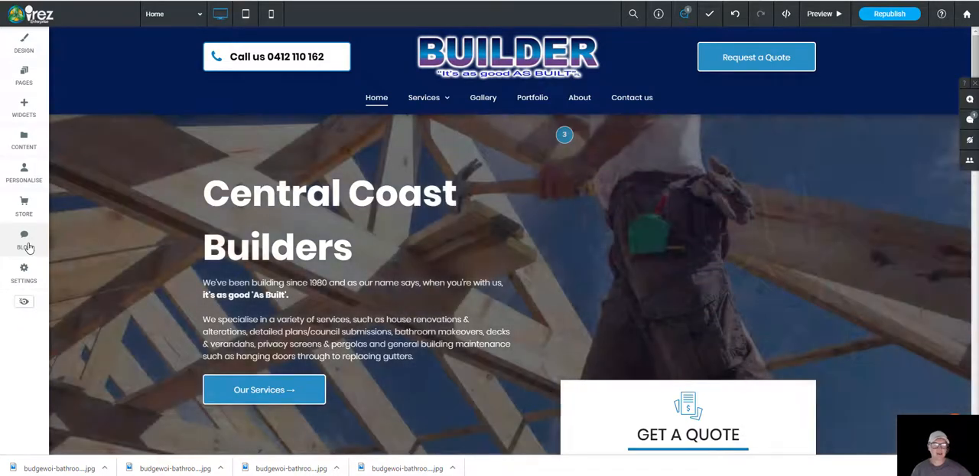
click(28, 246)
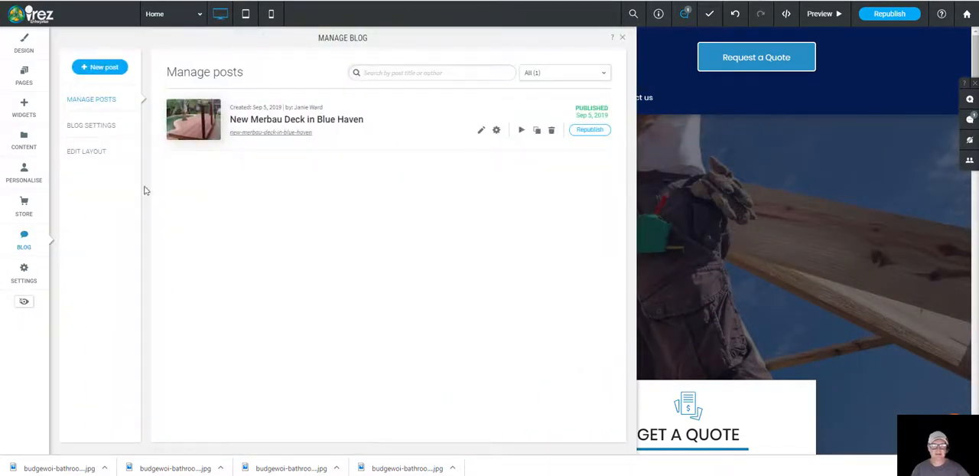
click(106, 152)
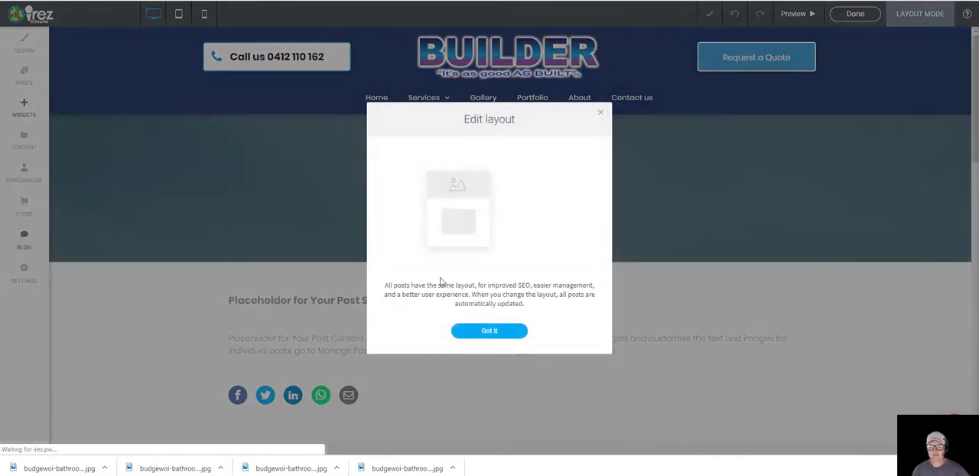
click(502, 336)
Step: Examine the shared blog post layout, from the title header and placeholder content to the share icons and related posts section
scroll(396, 300, down, 4)
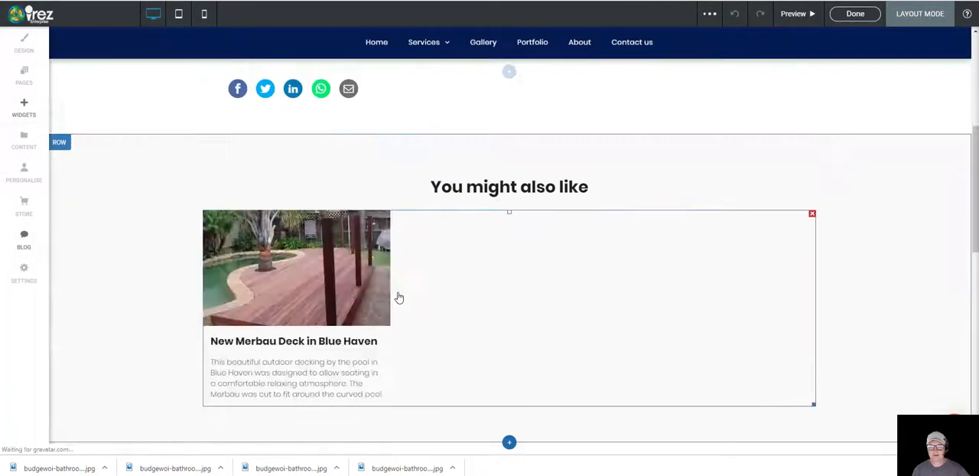
scroll(416, 303, up, 4)
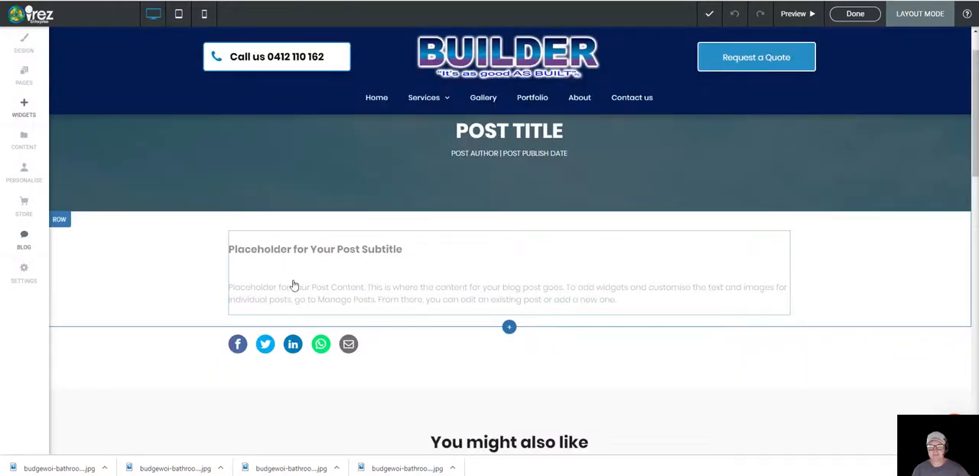
scroll(429, 252, up, 1)
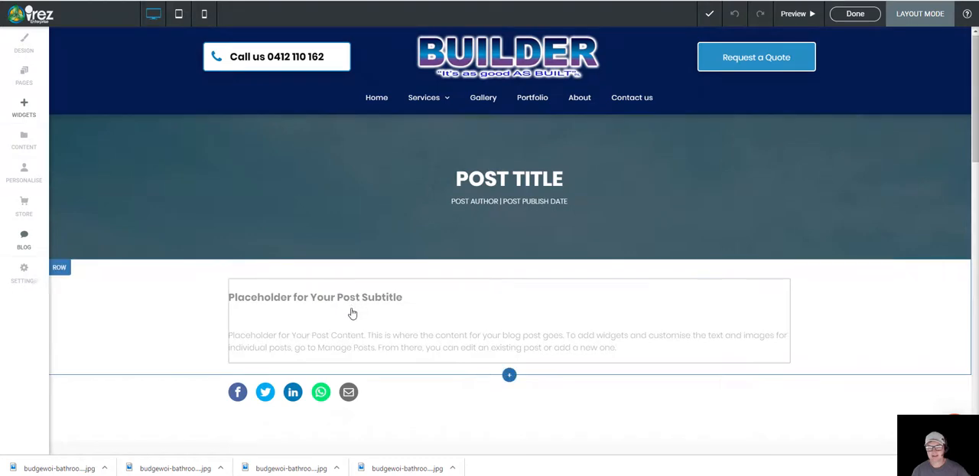
scroll(352, 314, down, 3)
scroll(352, 313, up, 3)
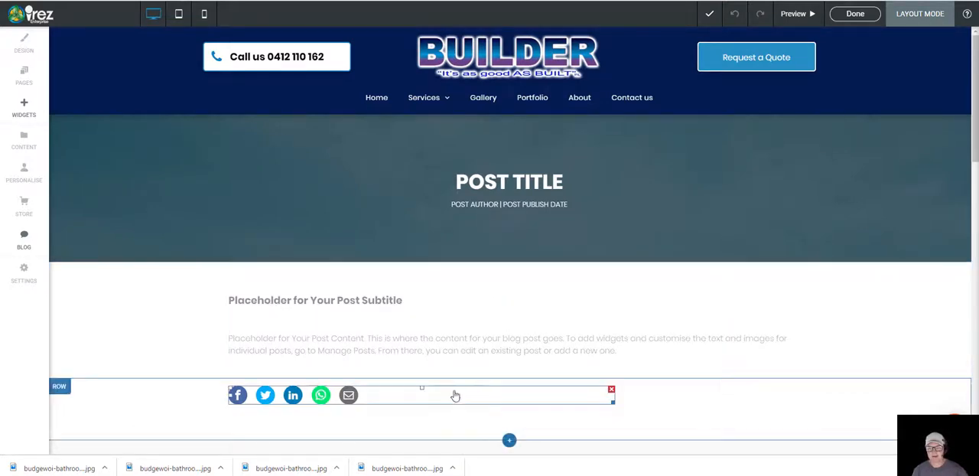
scroll(282, 306, down, 5)
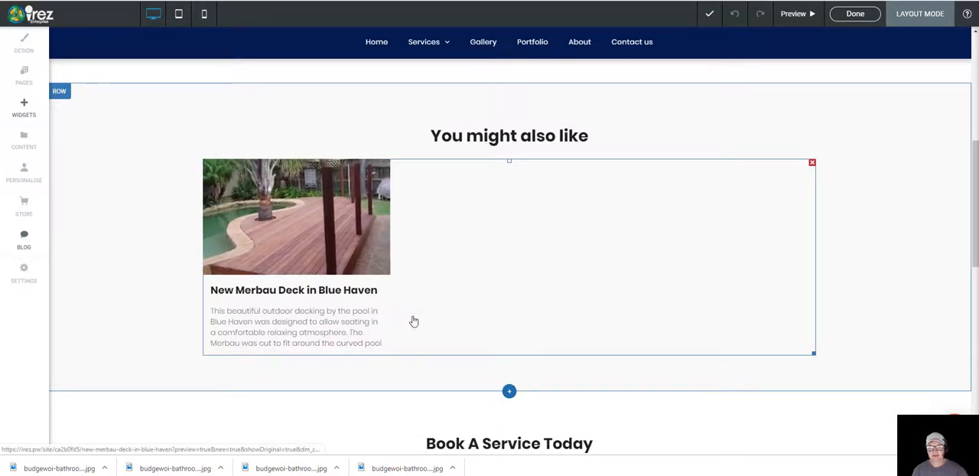
scroll(542, 319, up, 5)
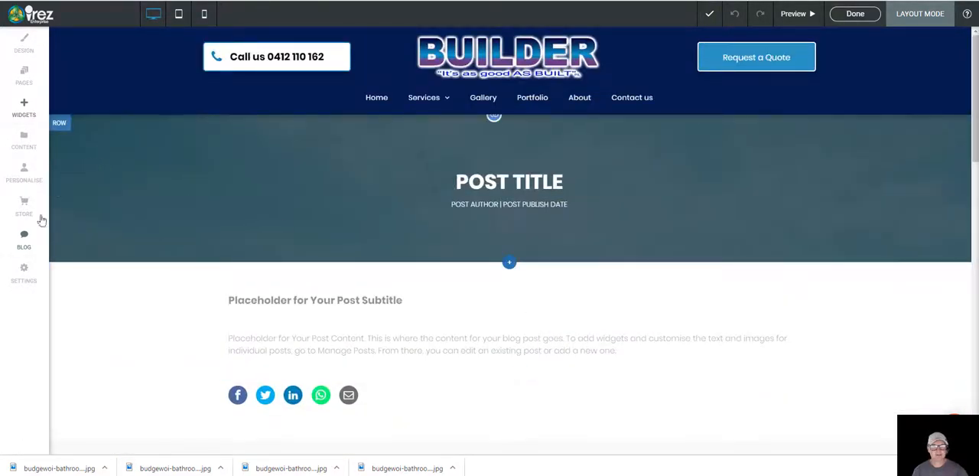
click(25, 238)
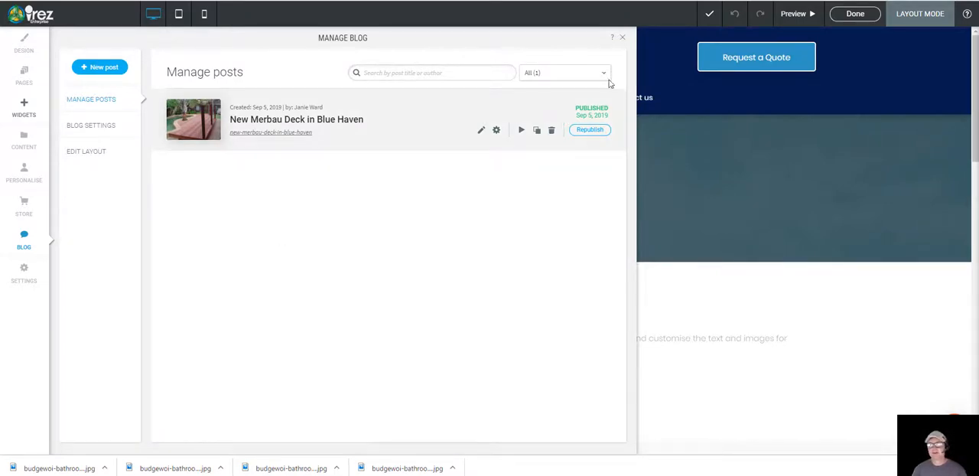
click(623, 38)
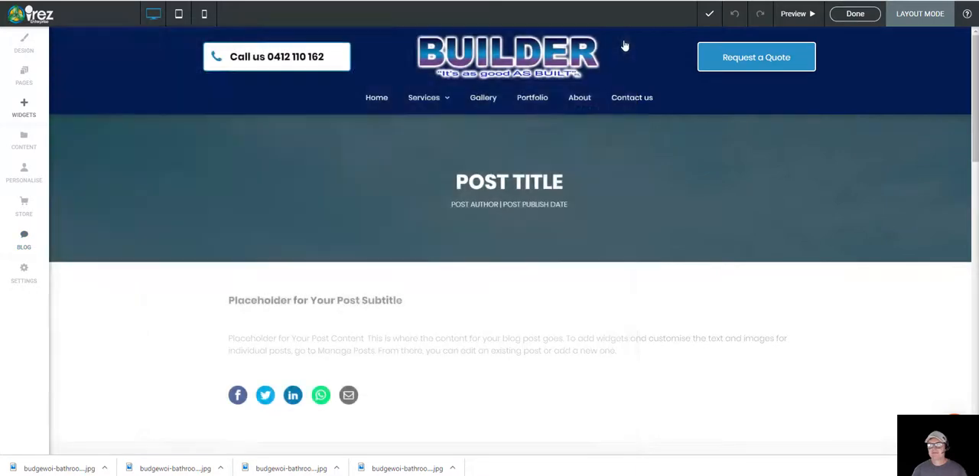
scroll(242, 290, down, 3)
scroll(242, 287, up, 3)
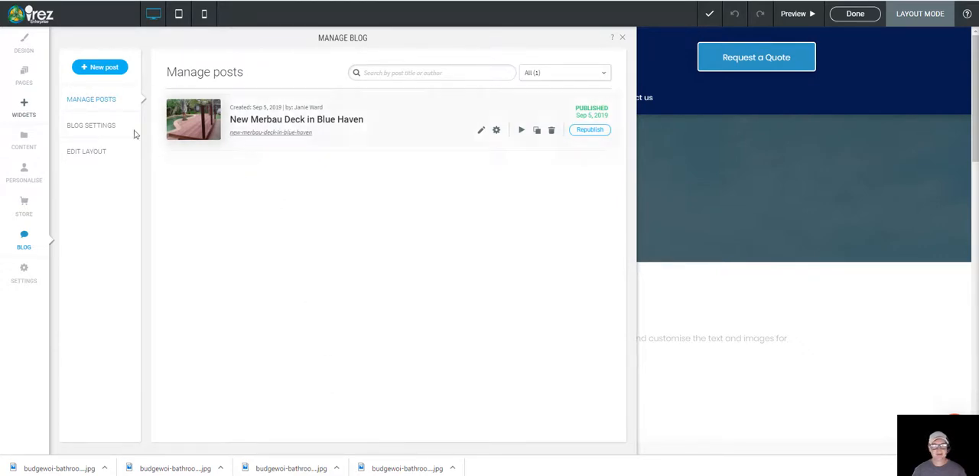
Step: Create a new blog post titled "Bathroom Renovation in Budgewoi" and enter the author's full name
click(101, 68)
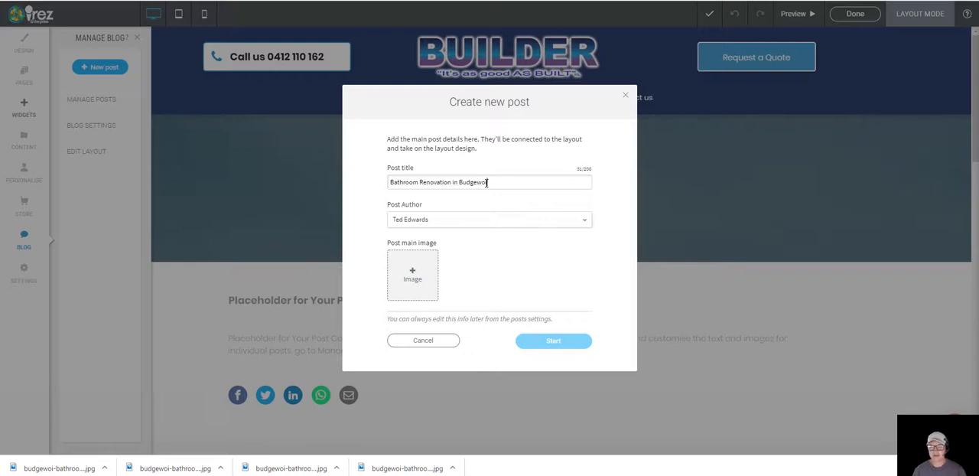
click(437, 220)
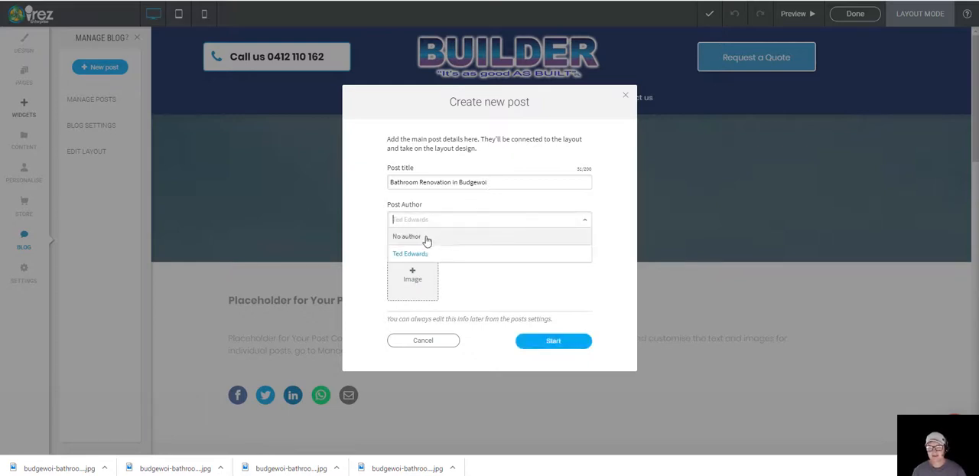
click(434, 237)
click(411, 222)
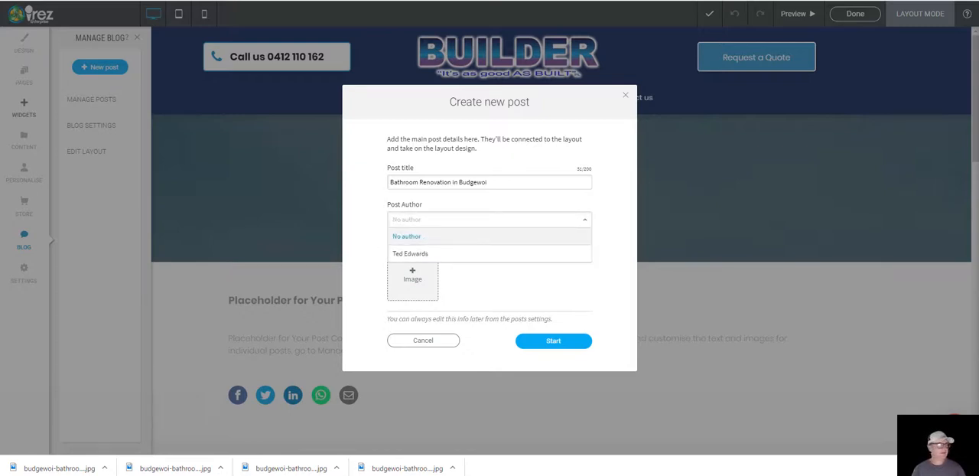
key(Escape)
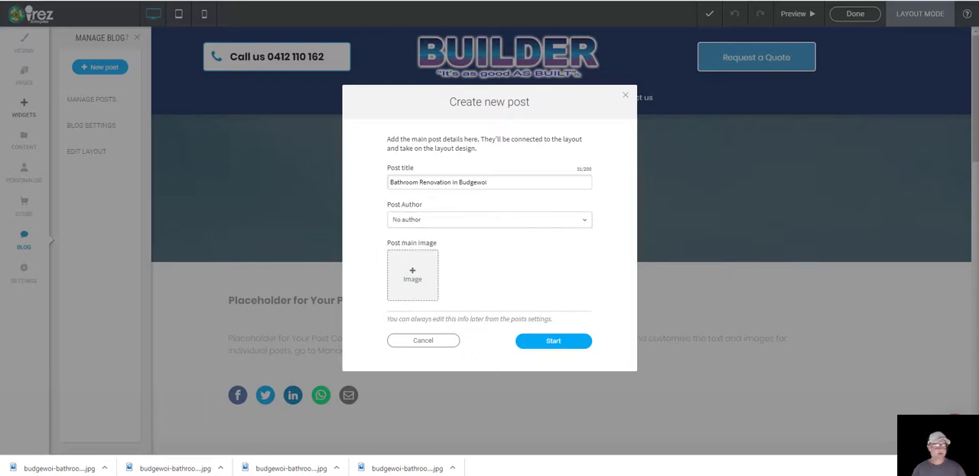
click(437, 218)
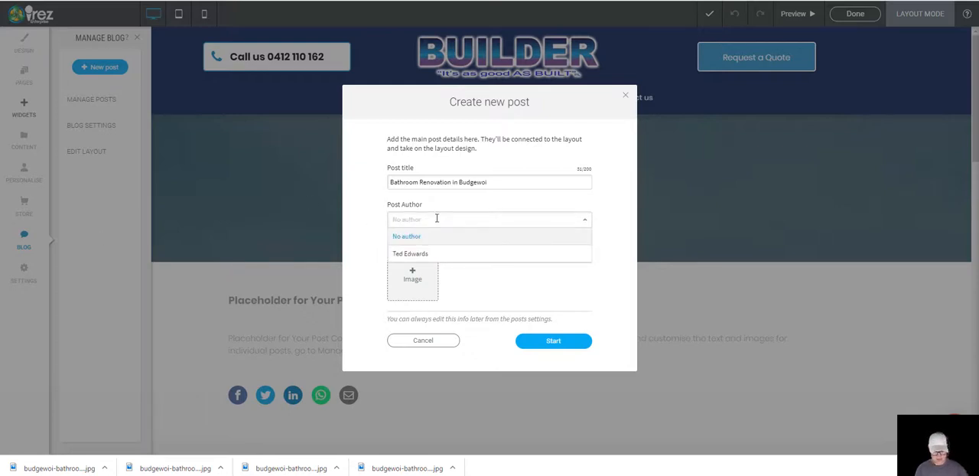
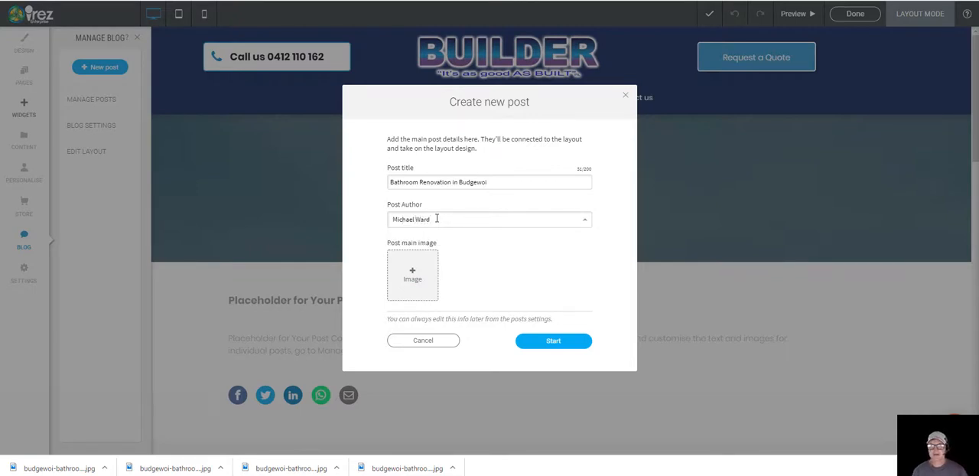
Step: For the post's main image, upload budgewoi-bathroom-renovation-basin-before.jpg, budgewoi-bathroom-renovation-bath.jpg and budgewoi-bathroom-renovation-bath-before.jpg from the blog1 folder to the site images
click(413, 282)
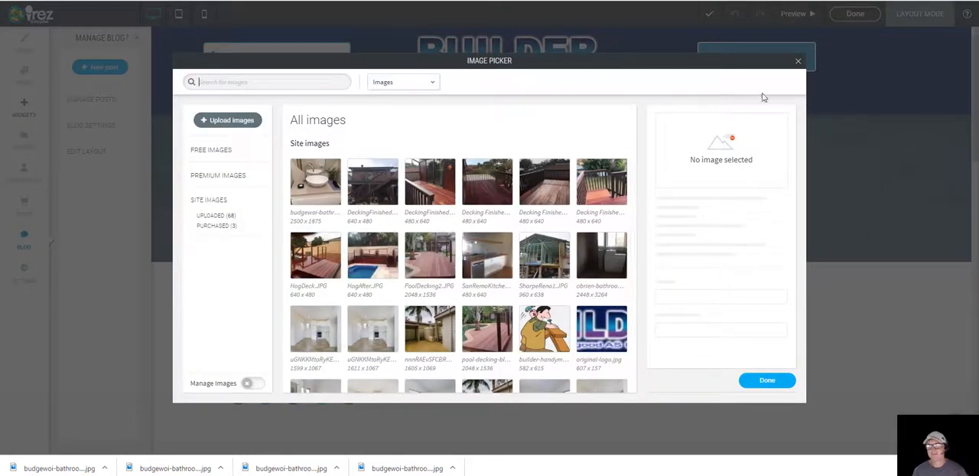
click(798, 60)
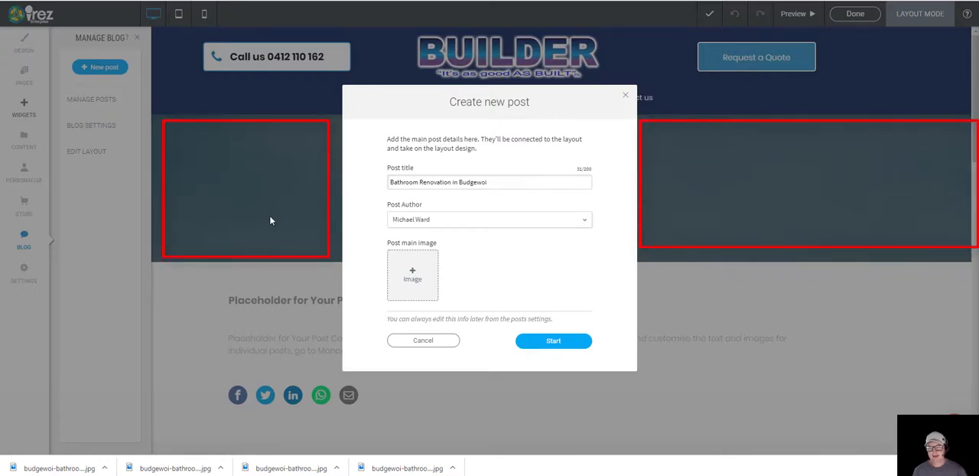
click(417, 277)
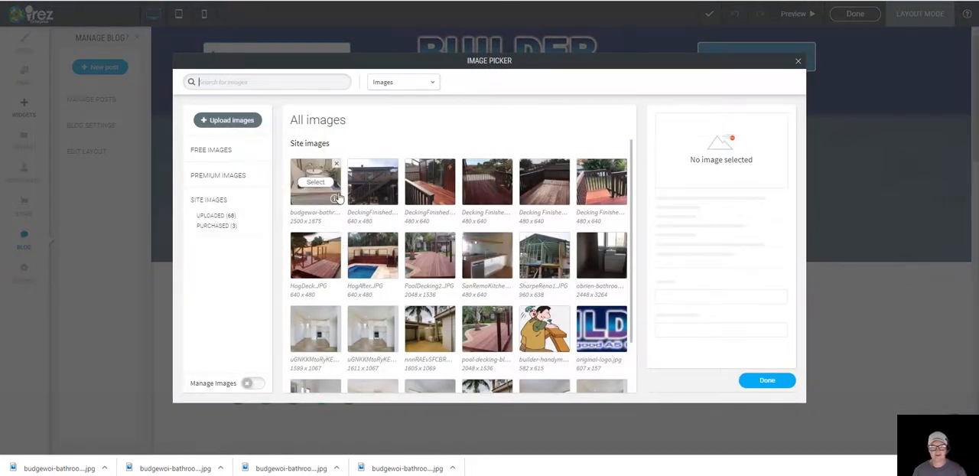
click(228, 123)
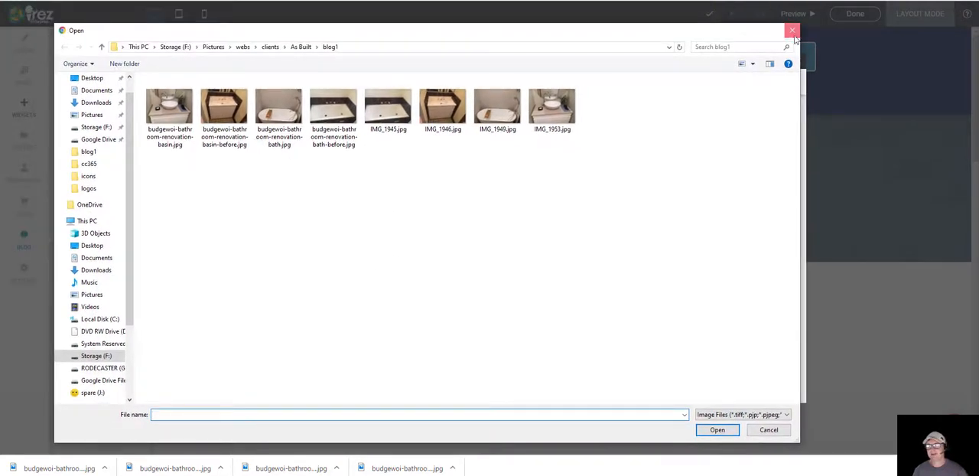
key(Escape)
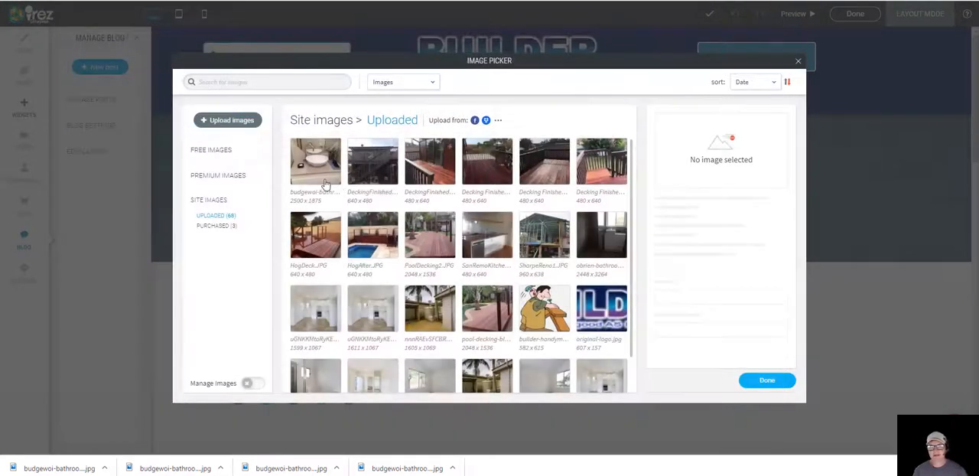
click(232, 121)
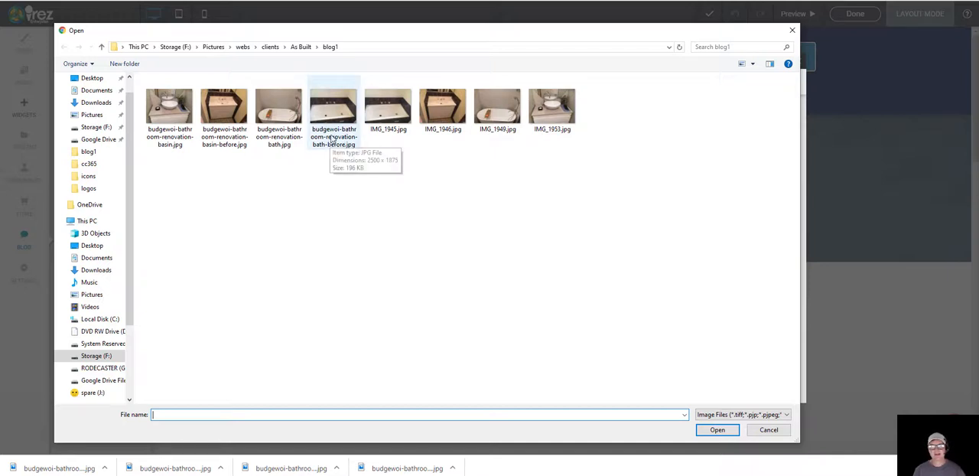
click(228, 119)
ctrl+click(277, 119)
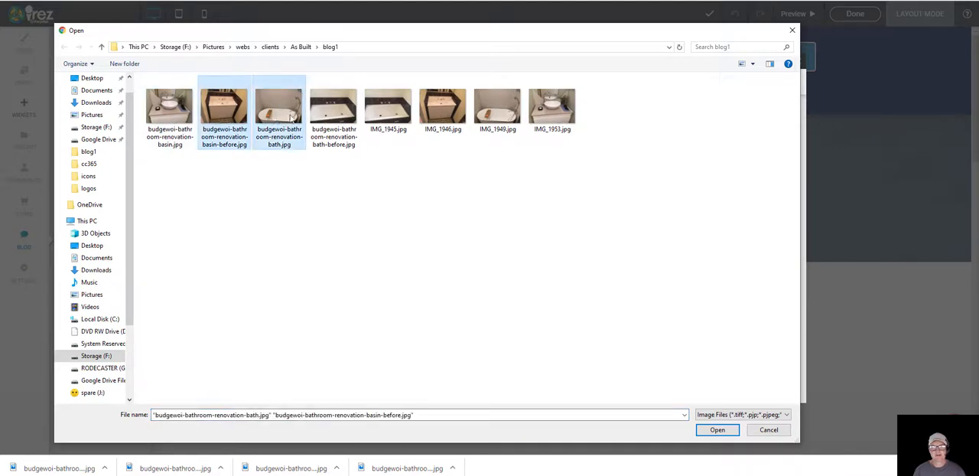
ctrl+click(329, 122)
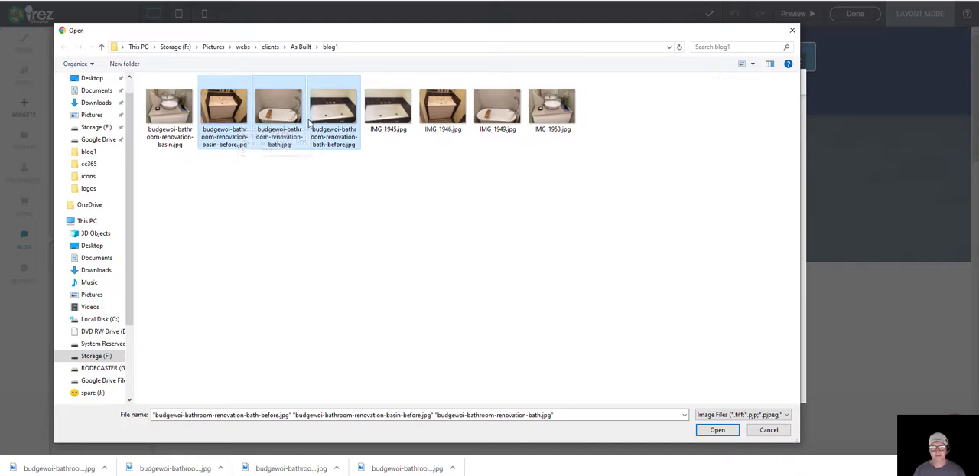
click(717, 430)
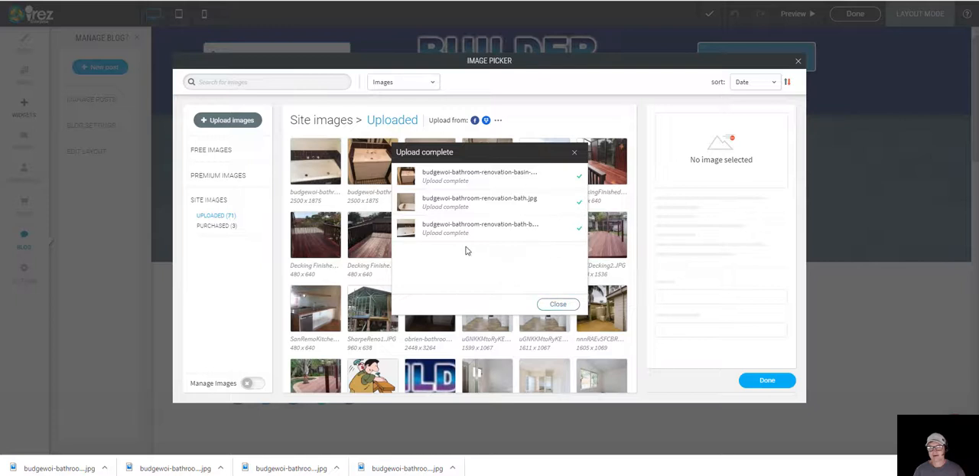
click(559, 305)
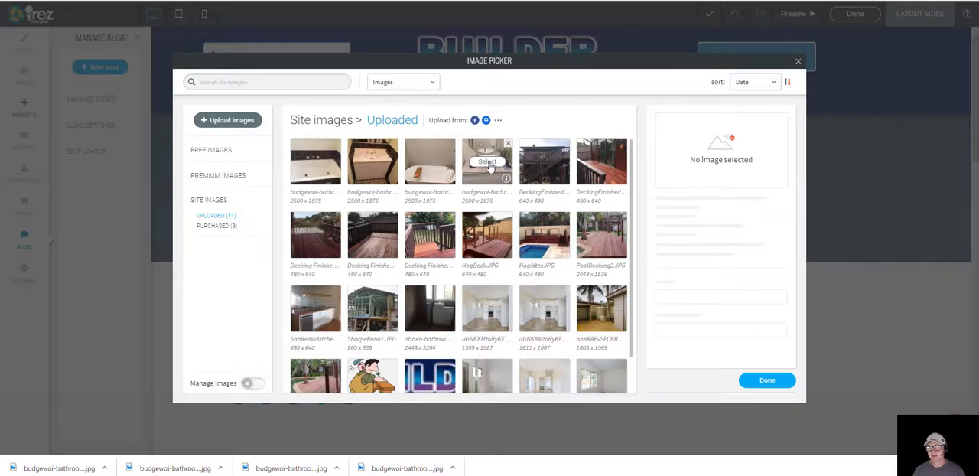
Step: Set the finished washbasin photo as the post's main image and start the new post
click(487, 162)
click(766, 383)
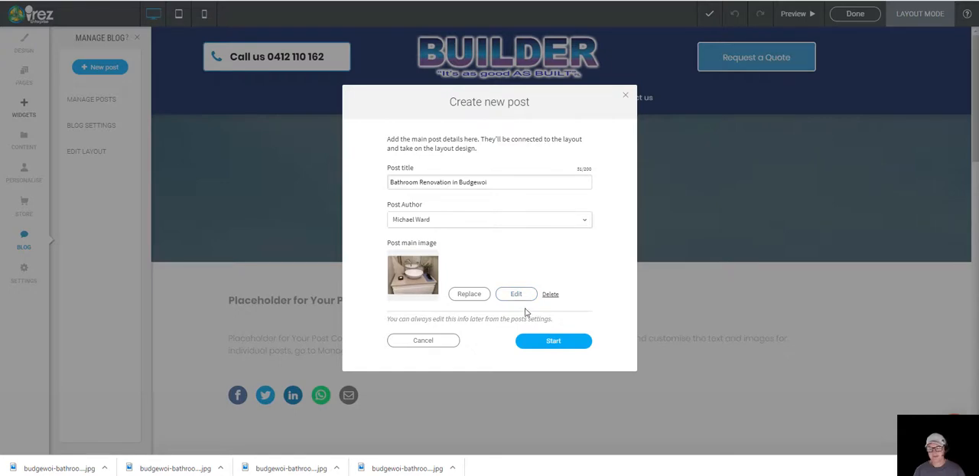
click(554, 342)
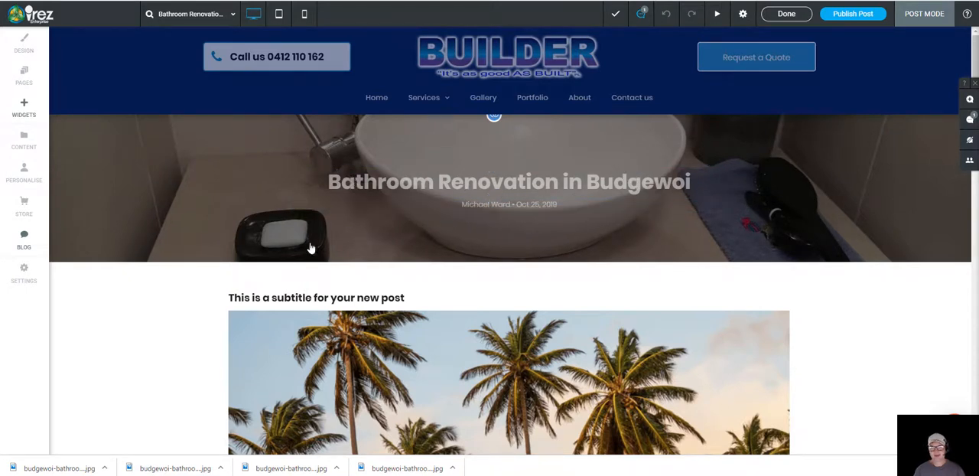
Step: Examine the new post's subtitle, placeholder image, body text, share icons and related posts section
scroll(267, 269, down, 1)
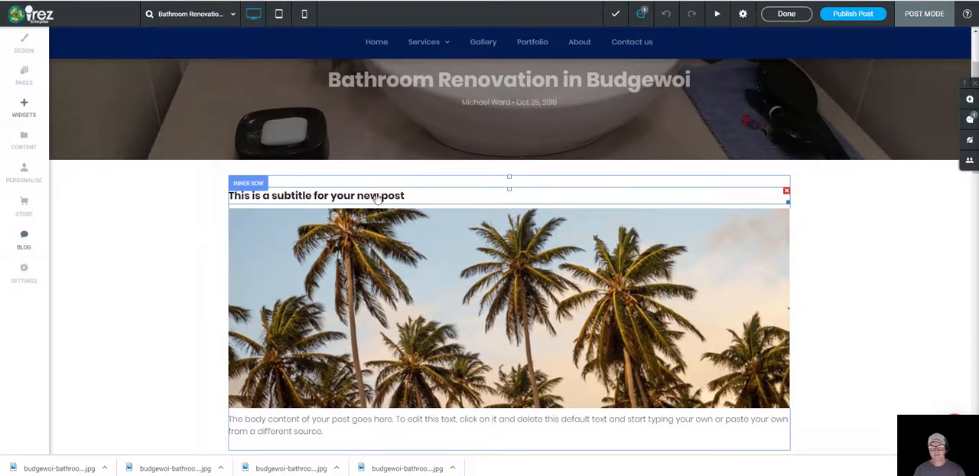
click(410, 200)
drag(407, 197, 225, 215)
scroll(196, 263, down, 3)
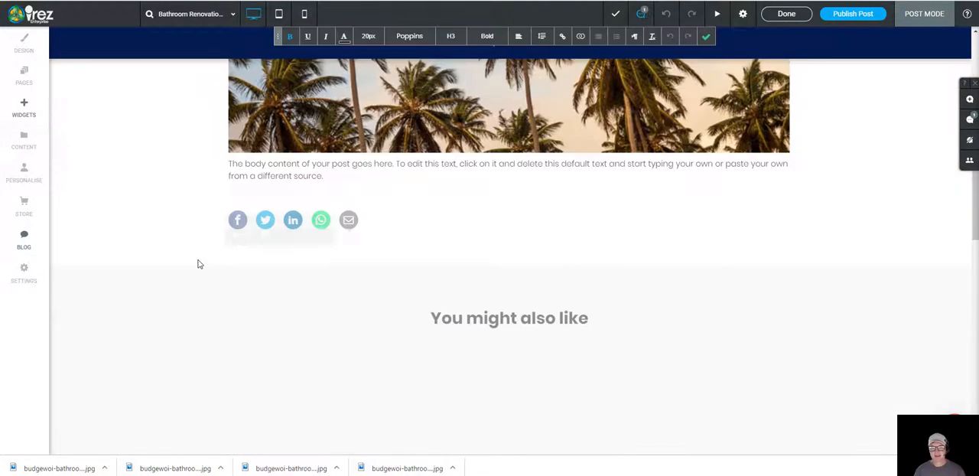
scroll(197, 268, up, 2)
scroll(222, 241, down, 2)
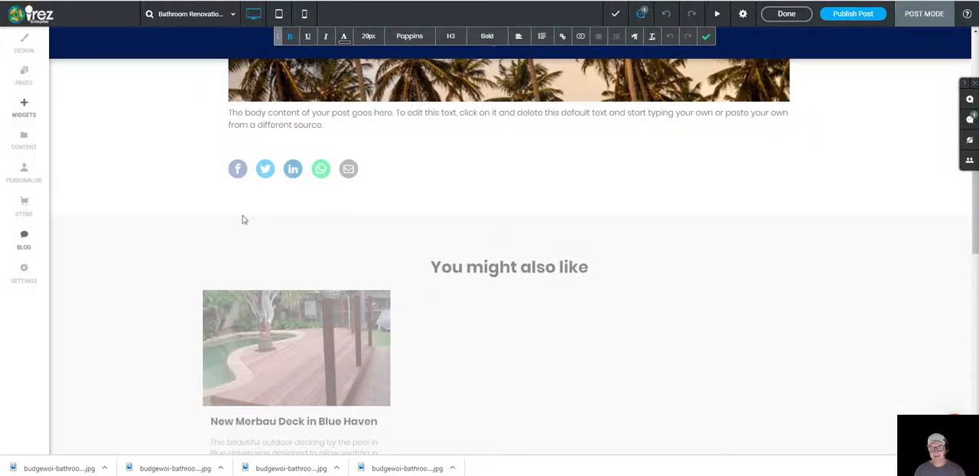
scroll(239, 234, up, 2)
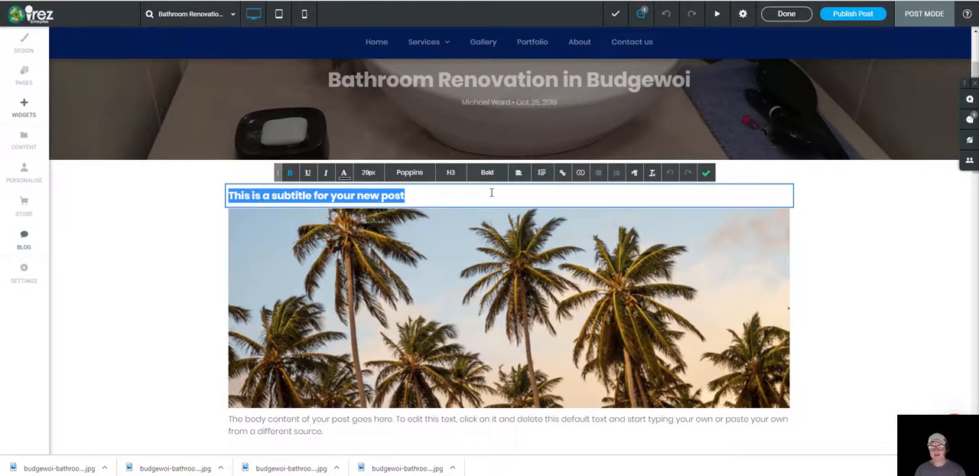
click(706, 172)
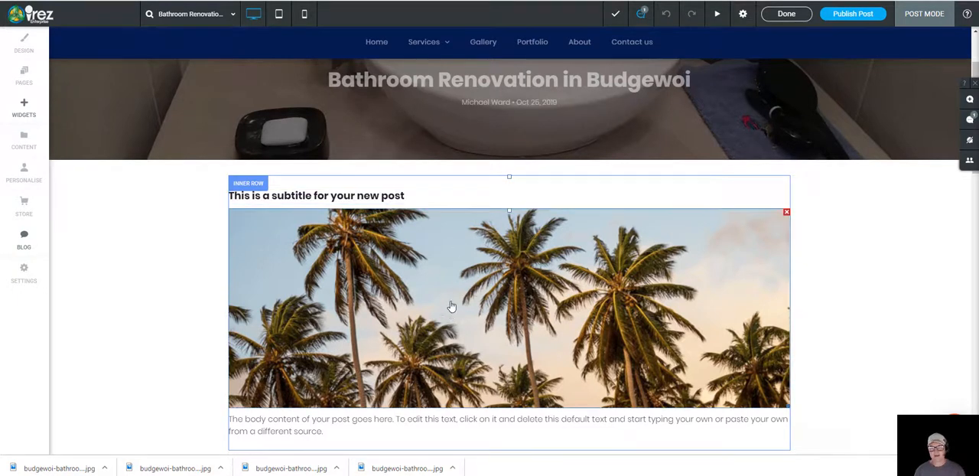
scroll(452, 306, down, 3)
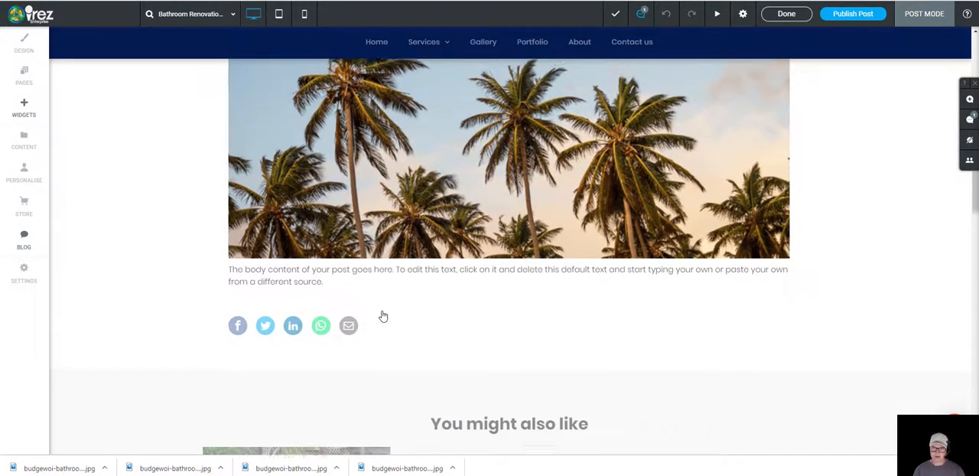
scroll(383, 316, up, 5)
Step: Replace the placeholder subtitle with "Bringing old bathrooms to life" and confirm the text edit
click(425, 246)
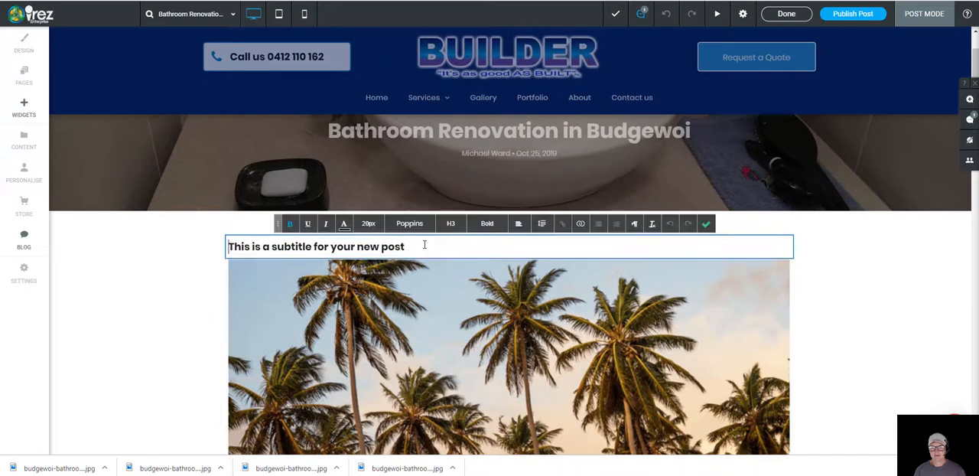
drag(425, 245, 228, 247)
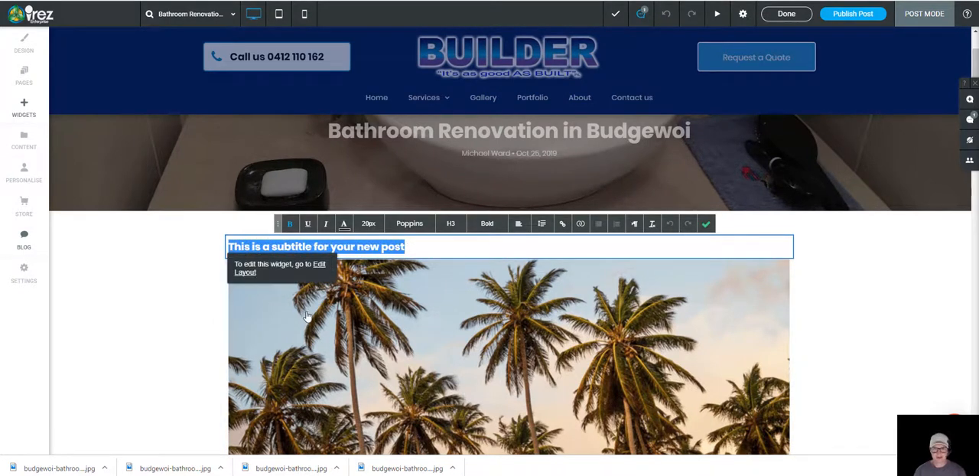
text(Brin)
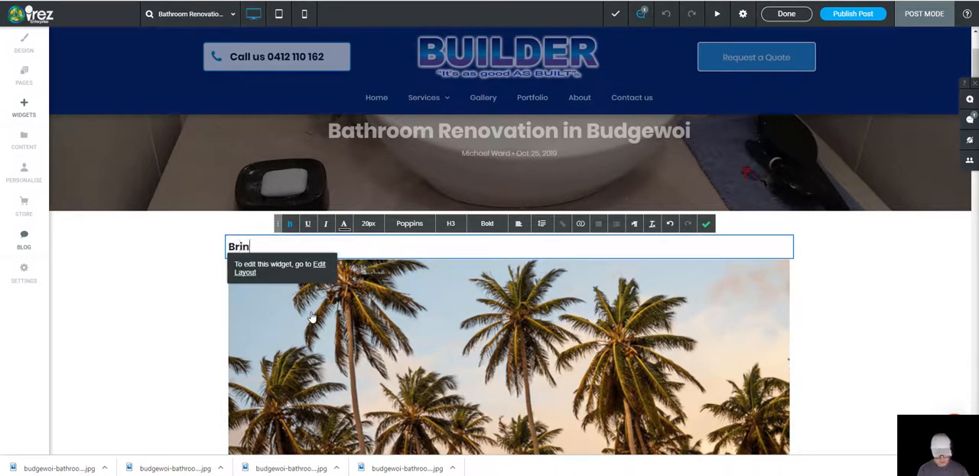
text(ging o)
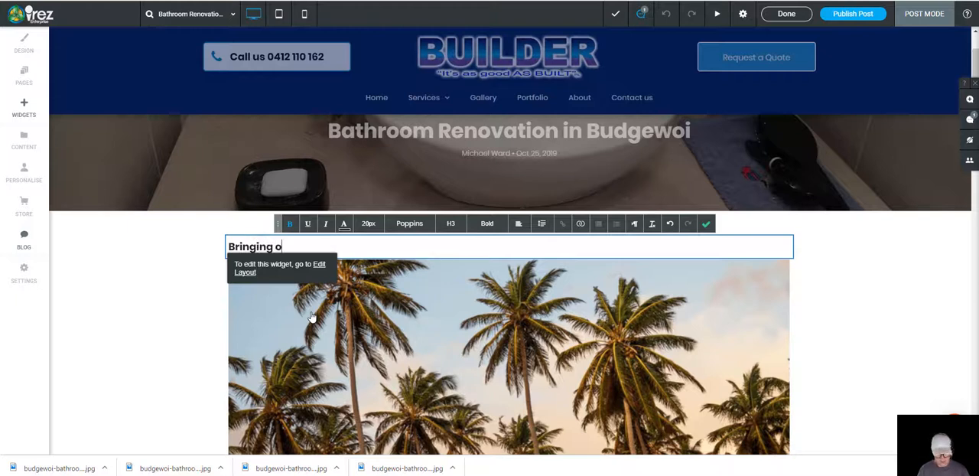
text(ld bathrooms to life)
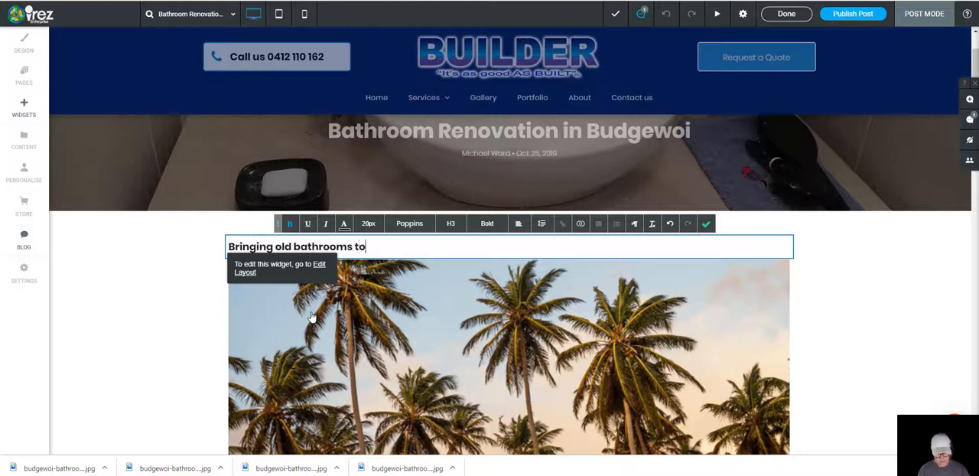
click(706, 223)
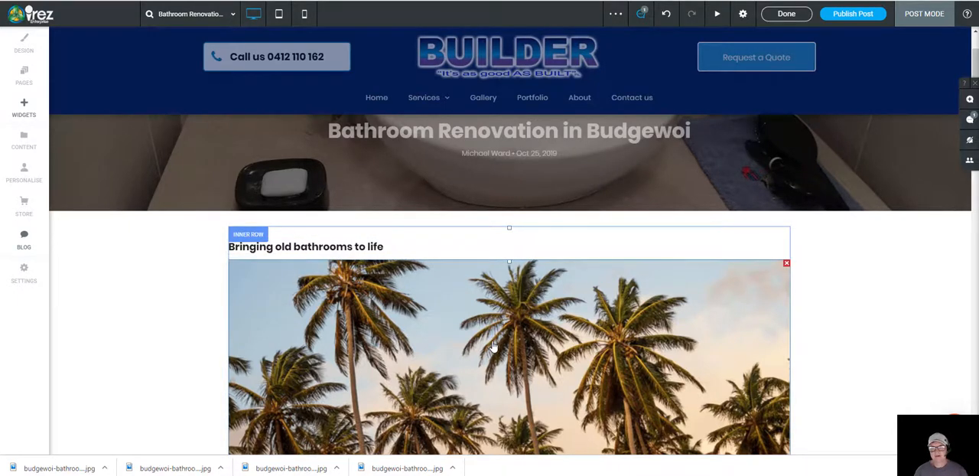
Step: Replace the palm tree placeholder image below the subtitle with budgewoi-bathroom-renovation-bath.jpg from the site images
scroll(496, 348, down, 2)
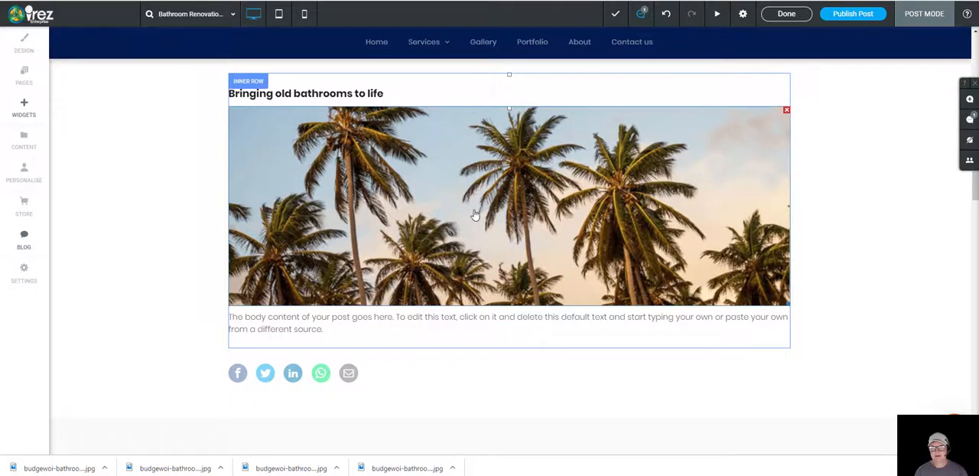
click(474, 215)
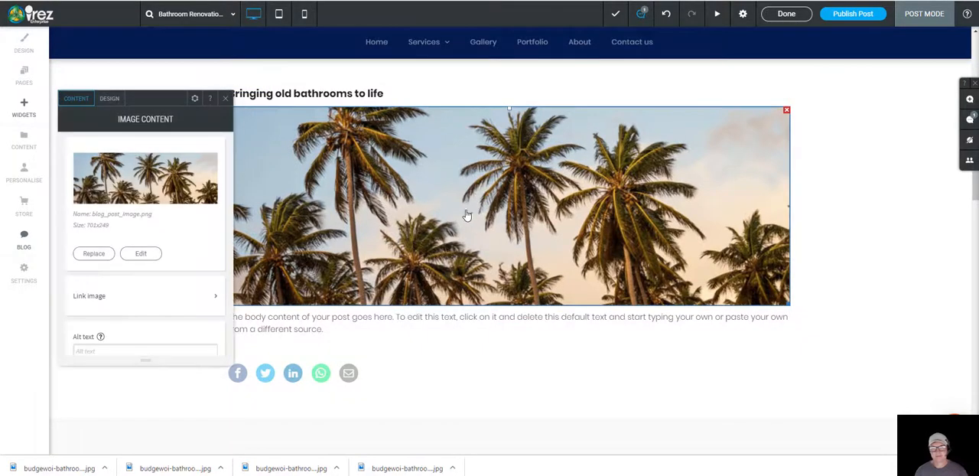
click(93, 254)
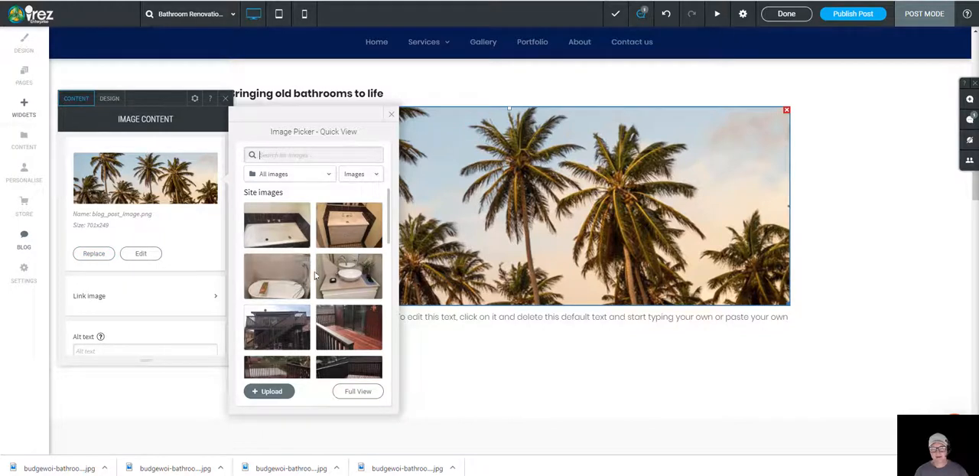
click(274, 278)
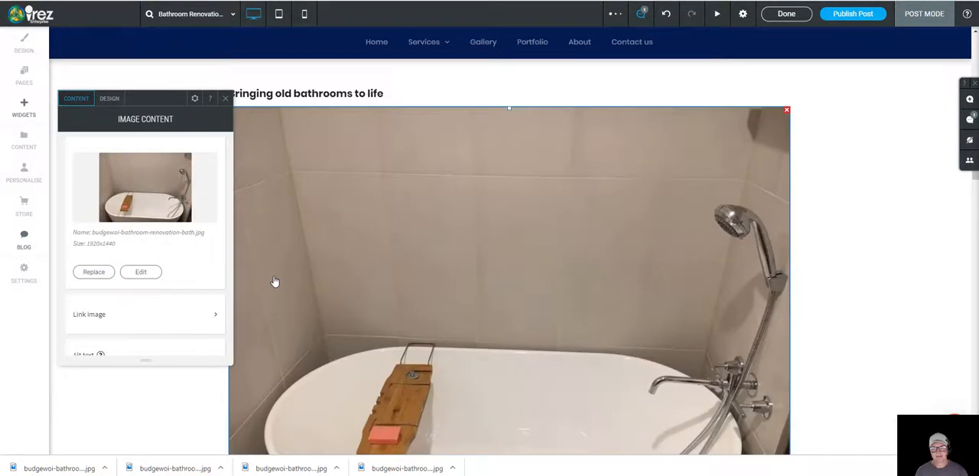
Step: Examine how much vertical space the bath photo takes up between the subtitle and the body text
scroll(452, 146, down, 1)
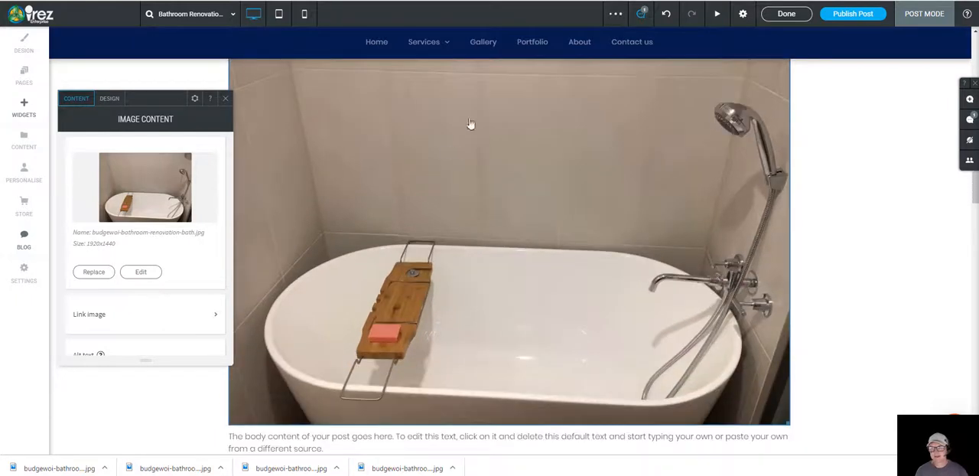
scroll(510, 260, up, 1)
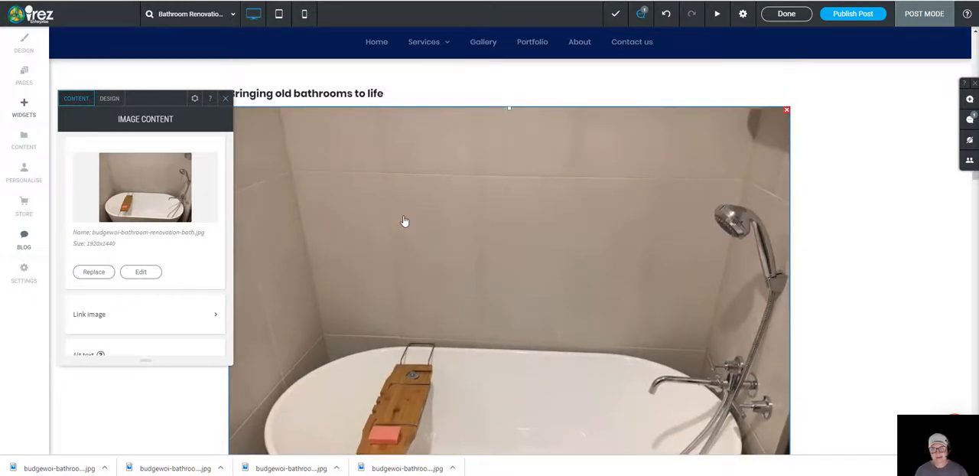
scroll(405, 221, down, 1)
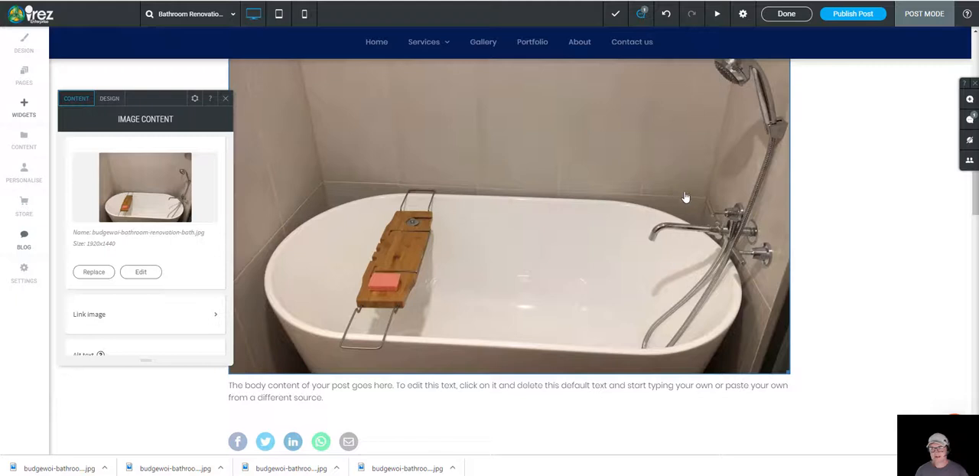
scroll(692, 260, up, 1)
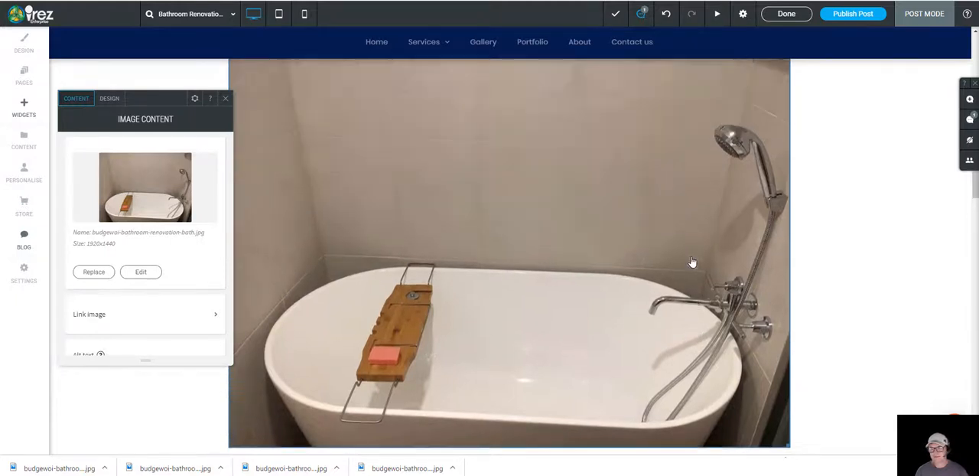
scroll(693, 262, up, 1)
scroll(692, 261, down, 1)
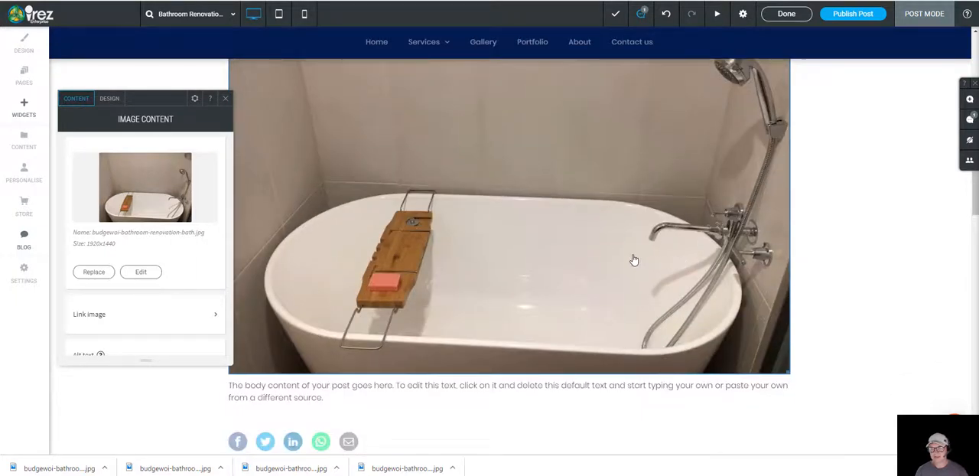
scroll(580, 247, up, 2)
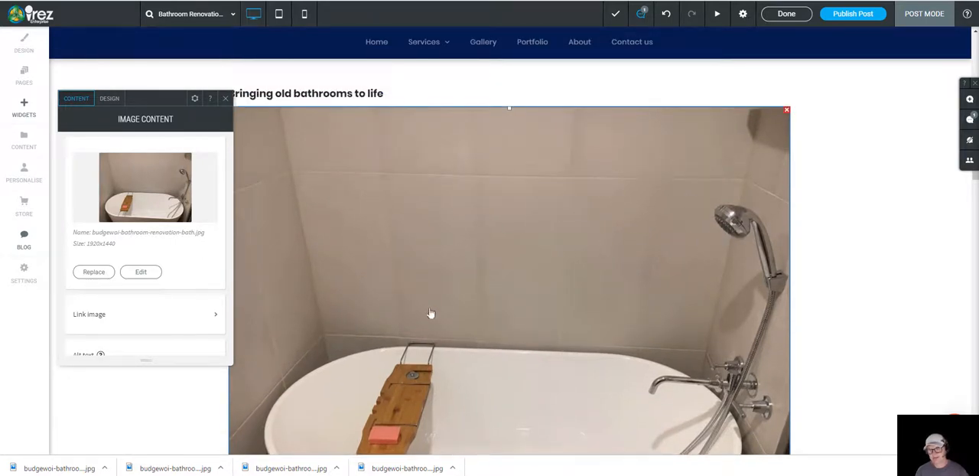
scroll(430, 314, down, 1)
scroll(546, 280, up, 2)
scroll(276, 262, down, 2)
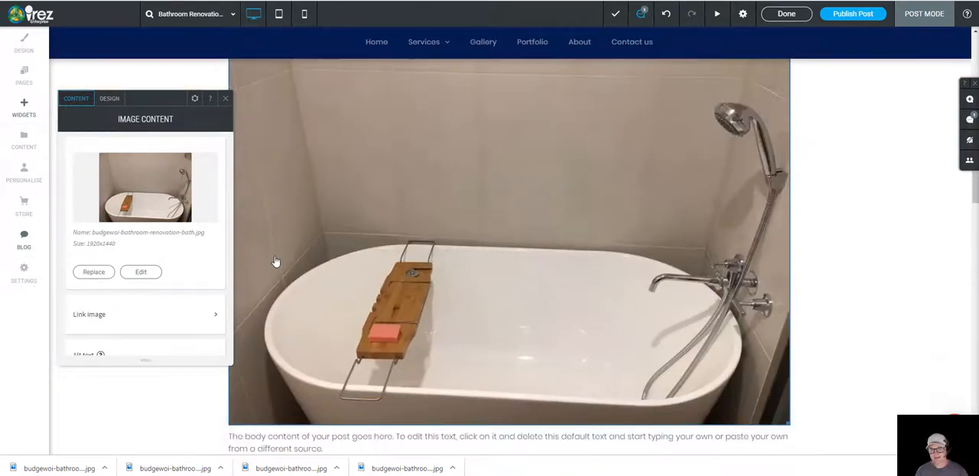
scroll(554, 255, down, 1)
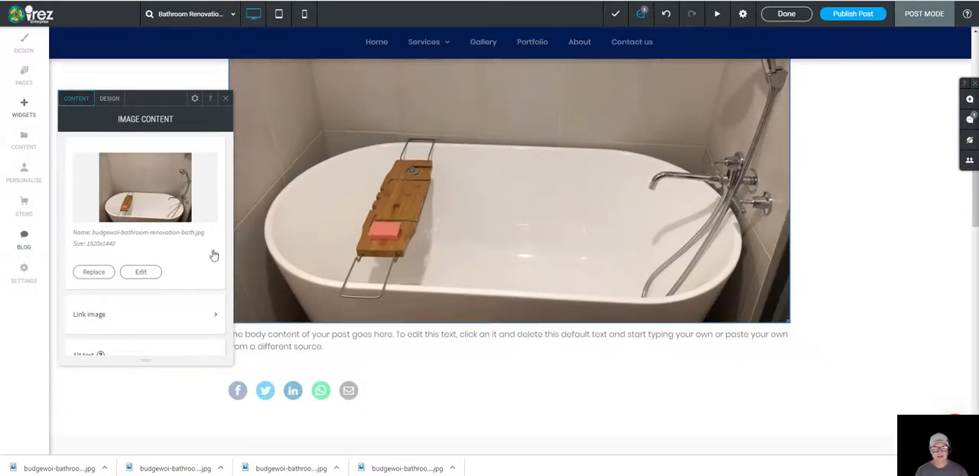
Step: Crop the upper strip of wall off the bath photo to about 1920x1122 pixels and save the edited image
click(148, 277)
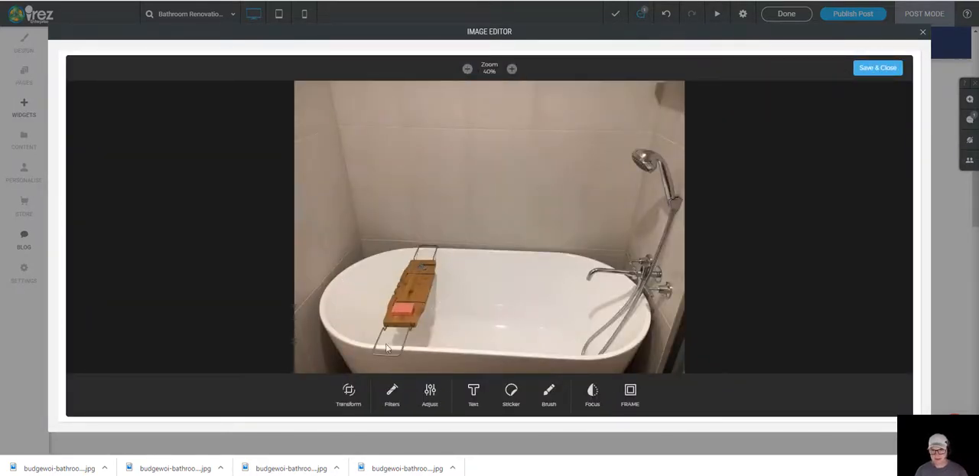
click(349, 396)
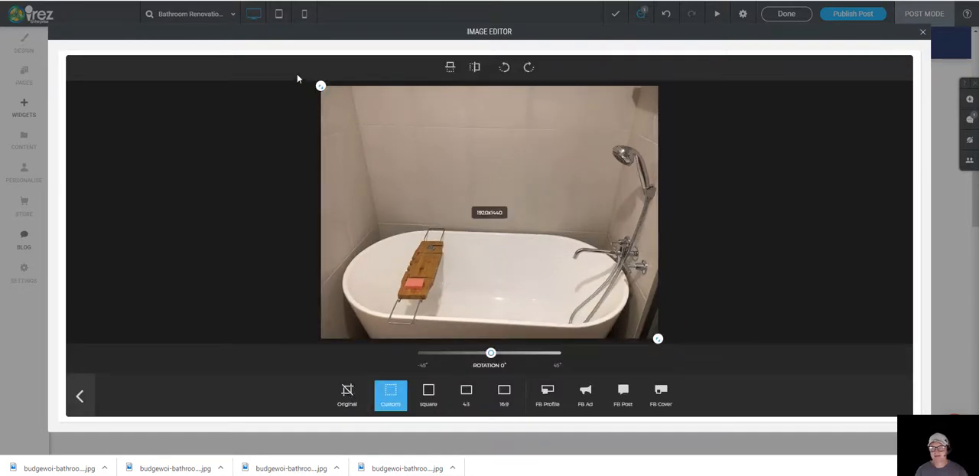
drag(321, 87, 301, 139)
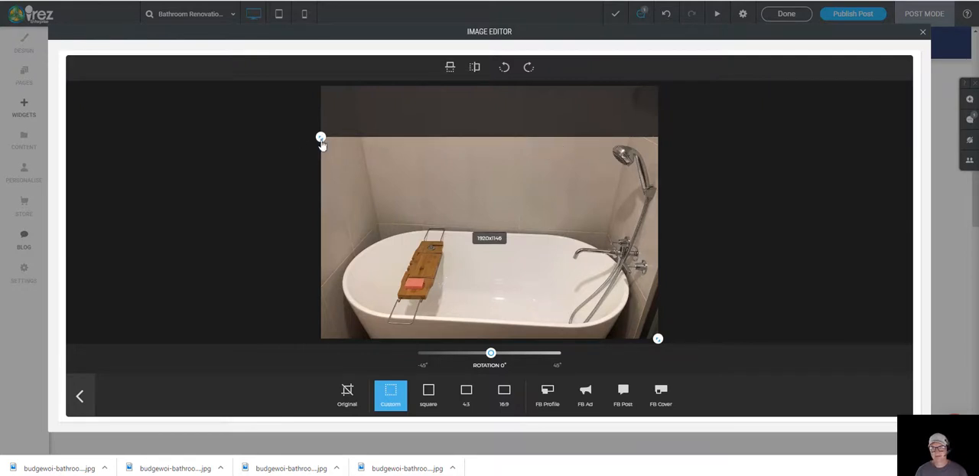
mouse_move(321, 138)
mouse_down()
mouse_move(306, 205)
mouse_move(306, 145)
mouse_up()
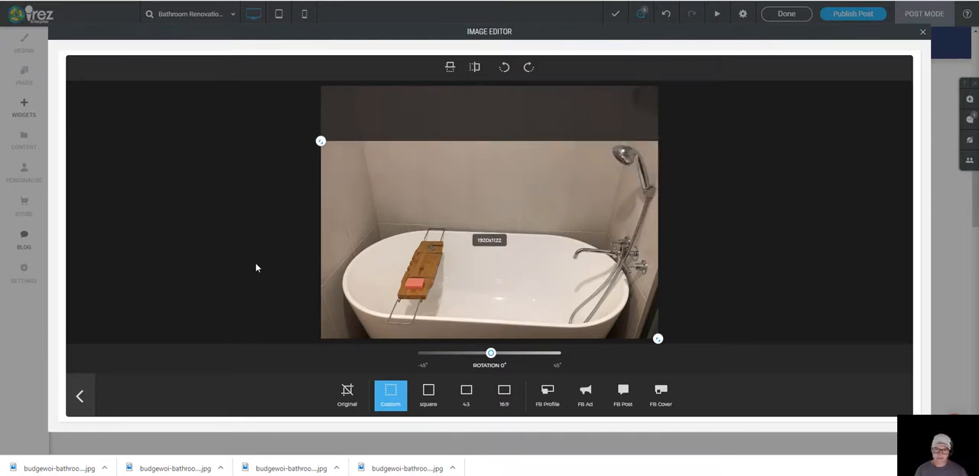
click(81, 397)
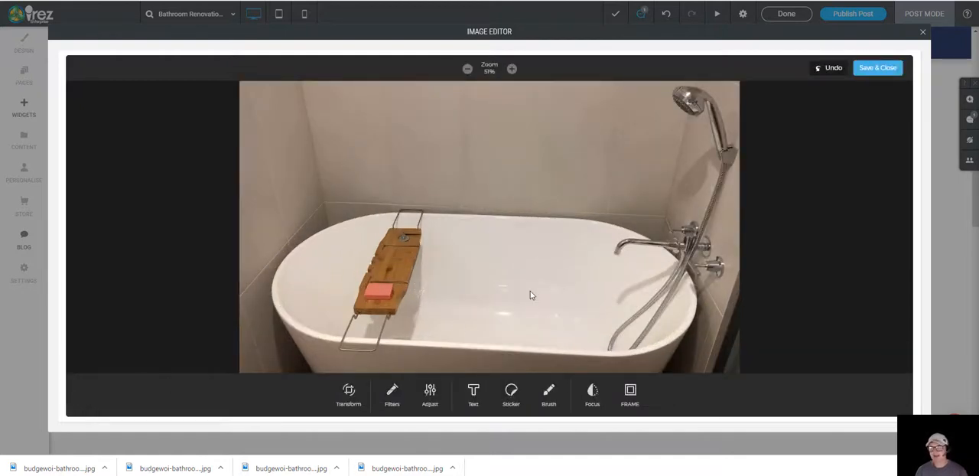
click(885, 70)
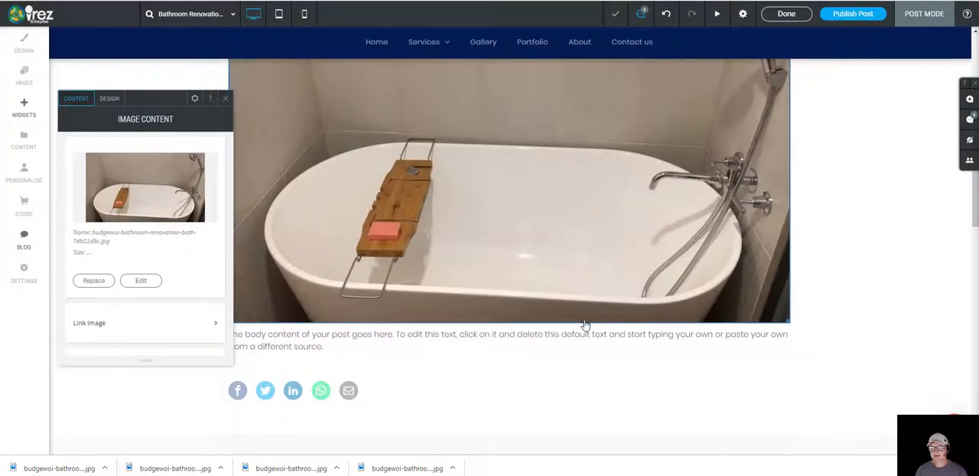
Step: Check how the cropped bath photo fits between the subtitle and body text, and close the image settings
scroll(580, 313, up, 2)
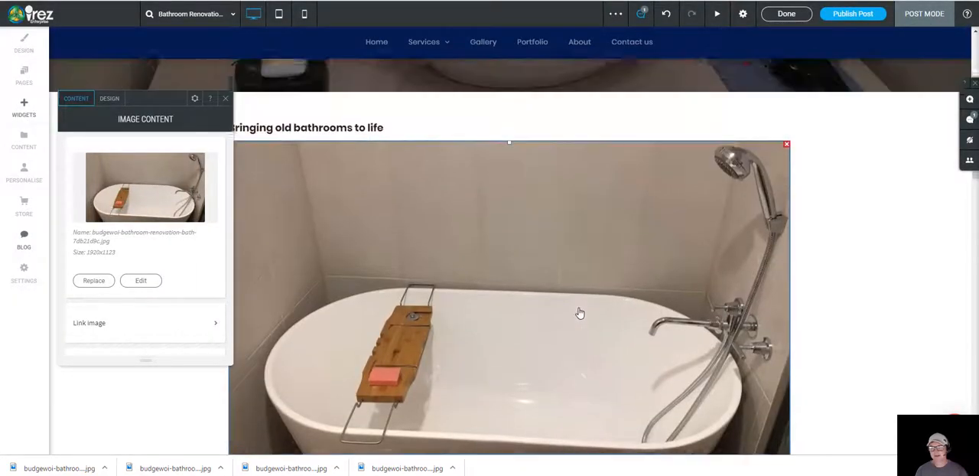
scroll(474, 267, down, 2)
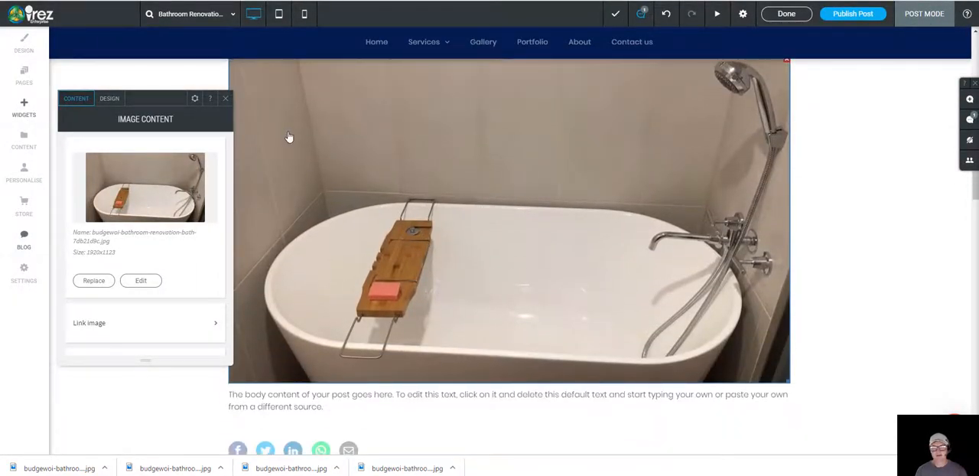
click(225, 98)
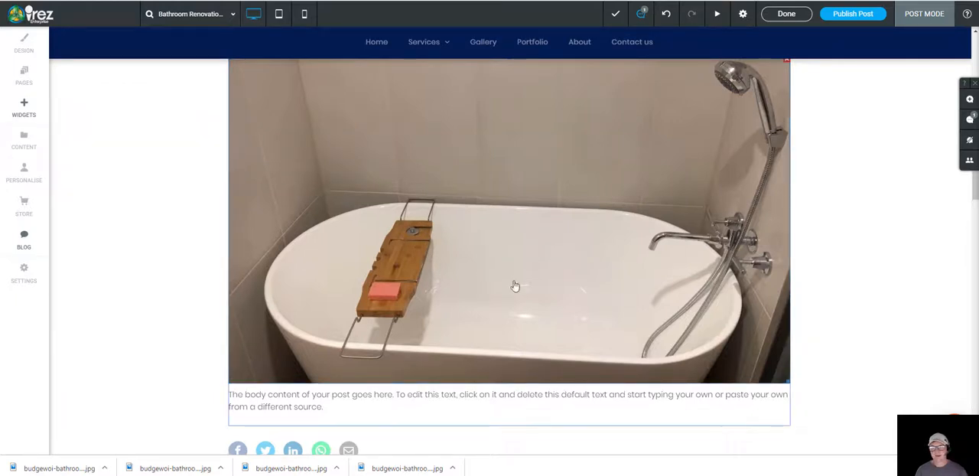
scroll(492, 311, down, 2)
scroll(487, 321, up, 2)
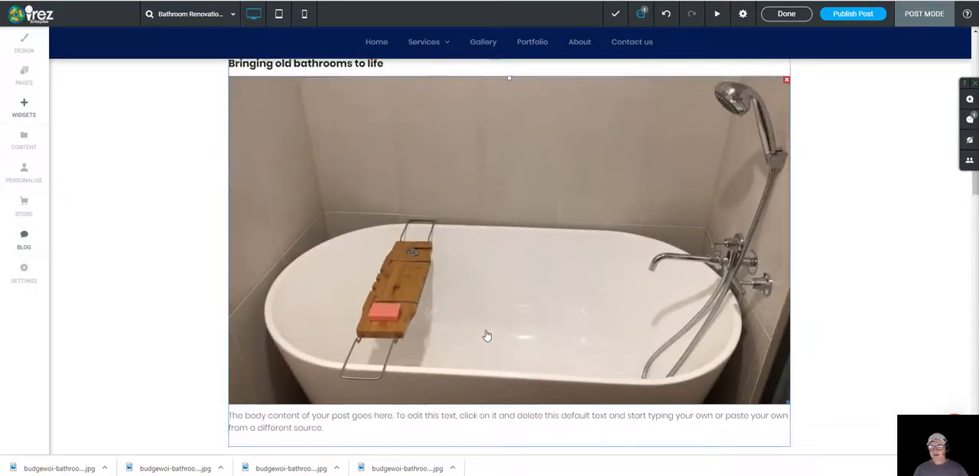
scroll(487, 334, up, 2)
scroll(488, 334, down, 3)
scroll(501, 350, down, 1)
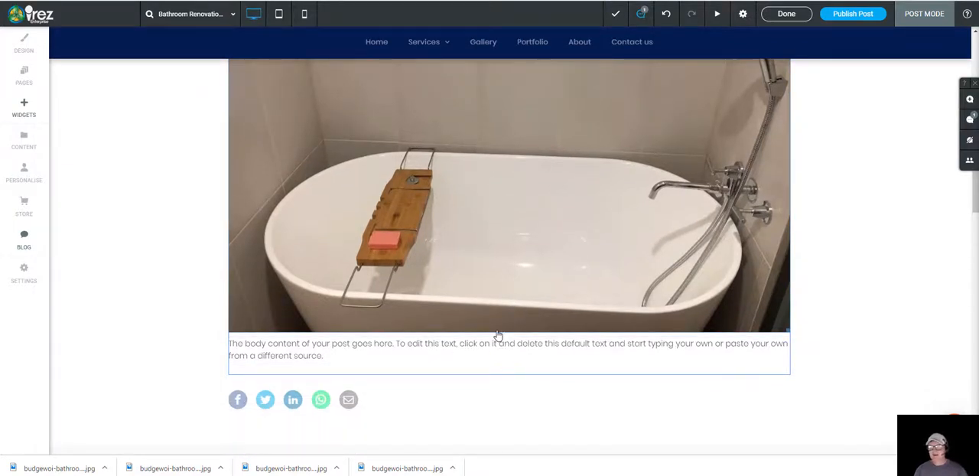
Step: Replace the default body text with all the text copied from the Google Docs document Bathroom renovation in Budgewoi, and remove the trailing blank line
key(ctrl+Tab)
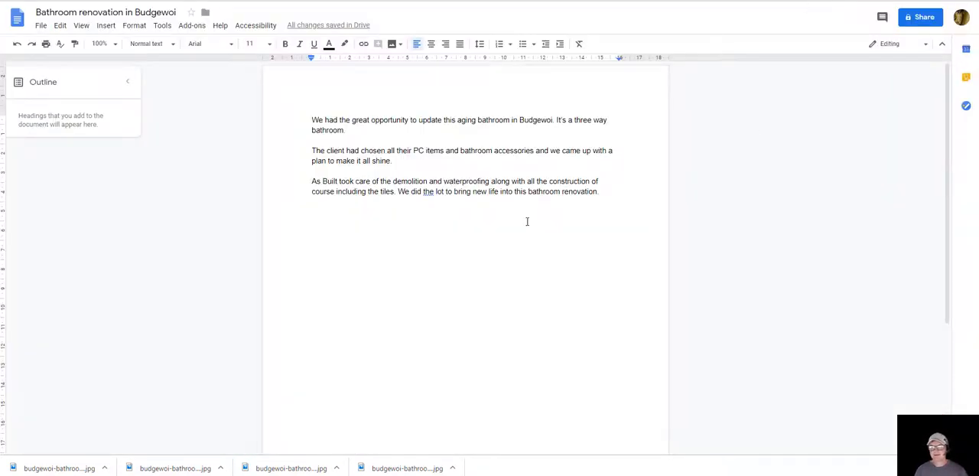
key(ctrl+a)
key(ctrl+c)
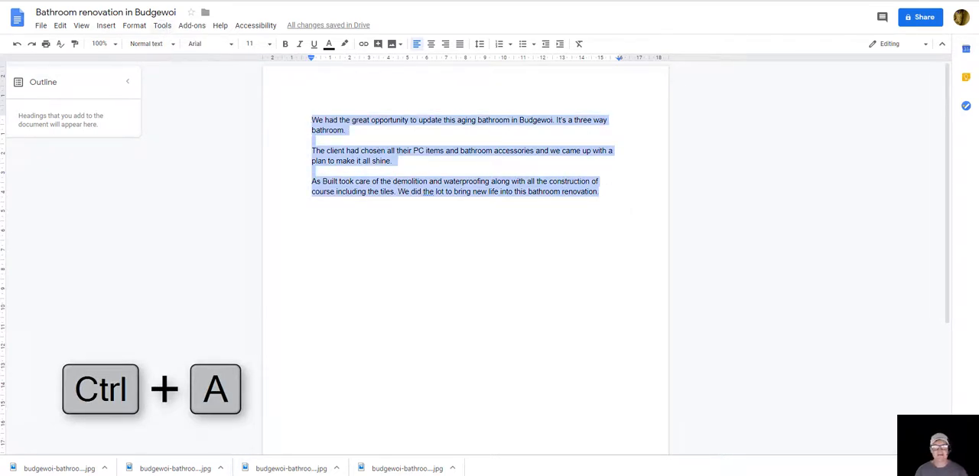
key(ctrl+Tab)
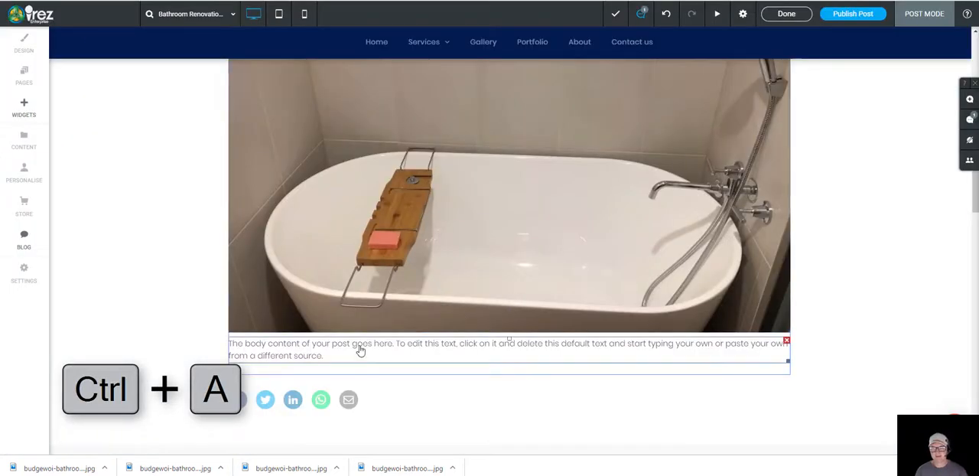
click(330, 358)
key(ctrl+a)
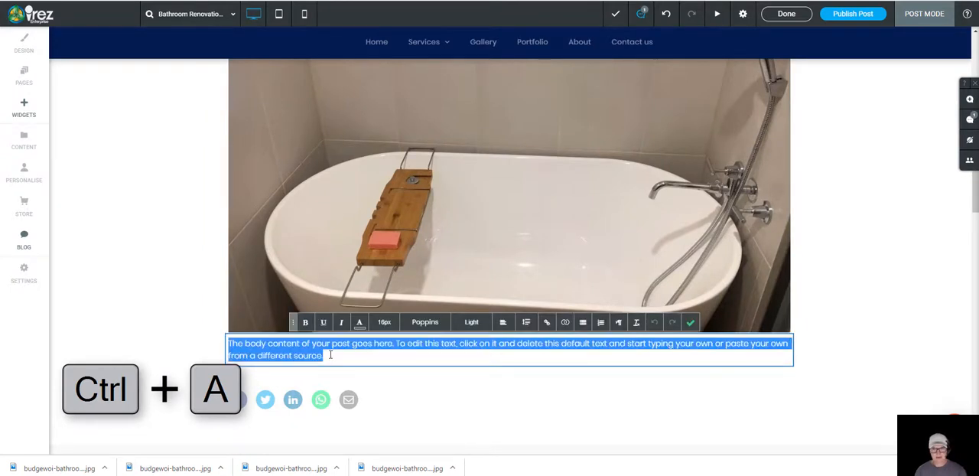
key(ctrl+v)
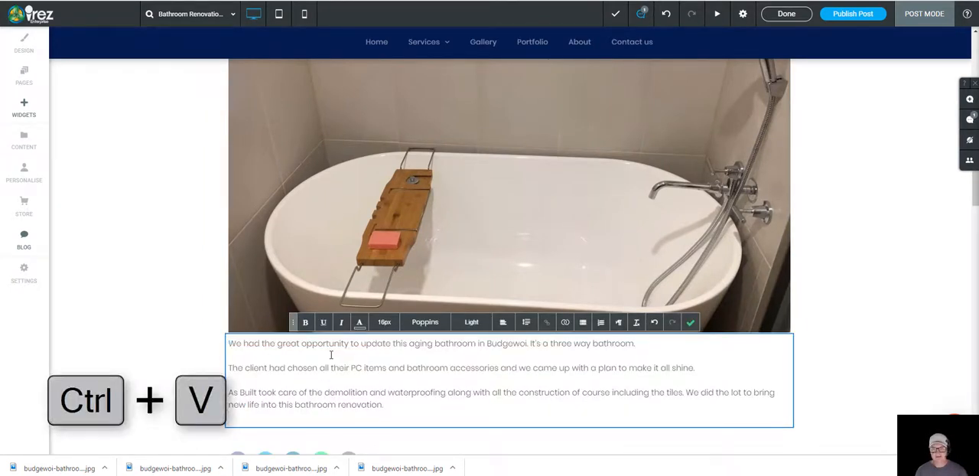
key(BackSpace)
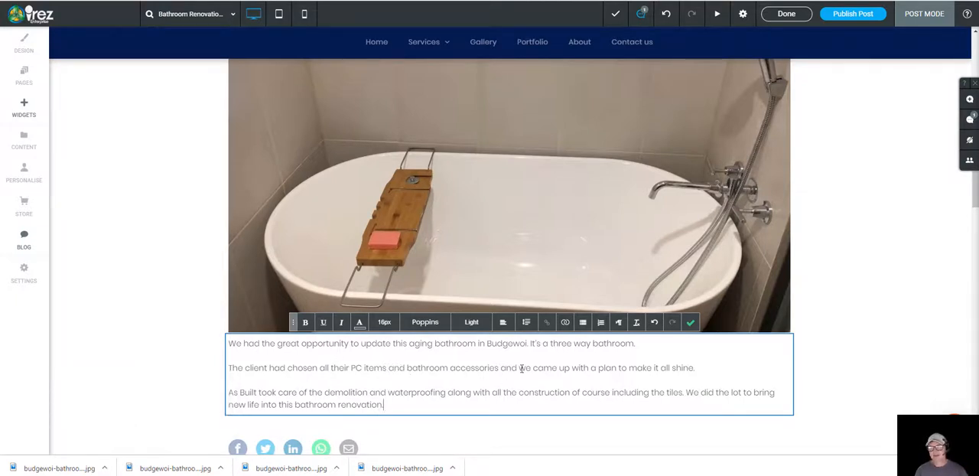
Step: Switch to the Google Docs document and start a bulleted list with filler text below the last paragraph
key(alt+Tab)
click(349, 222)
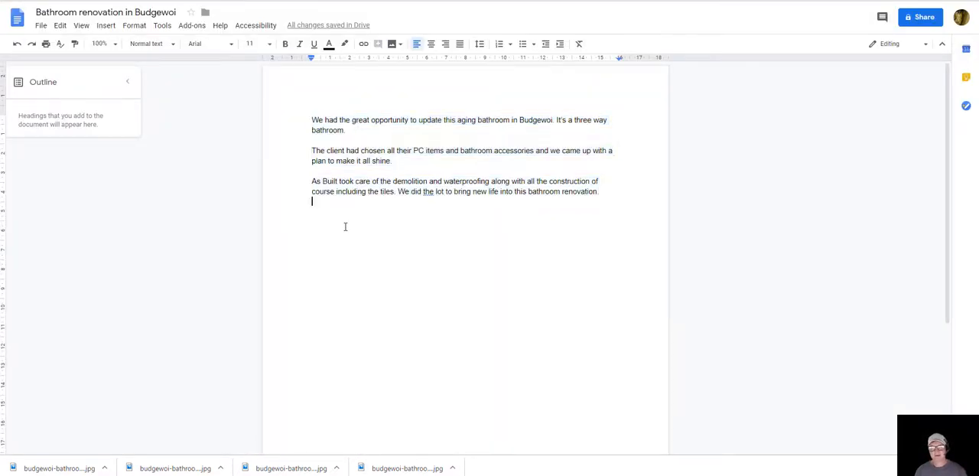
click(523, 43)
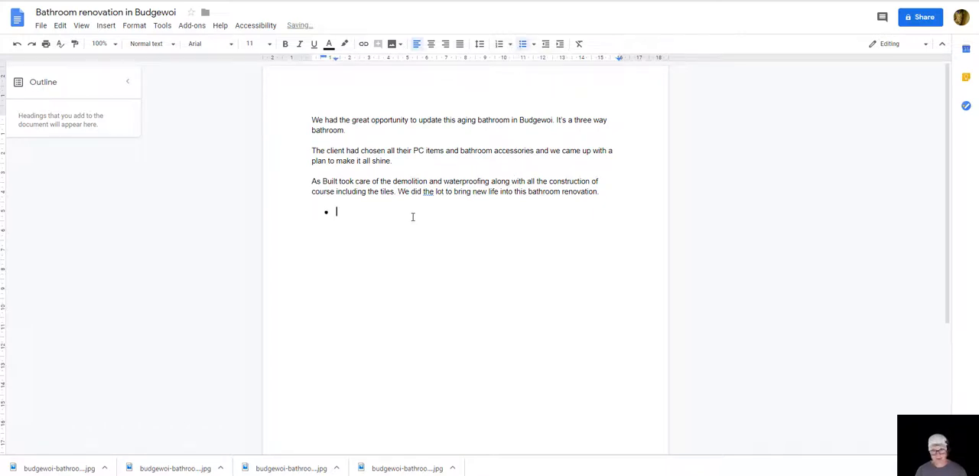
text(gdfhfdsggh)
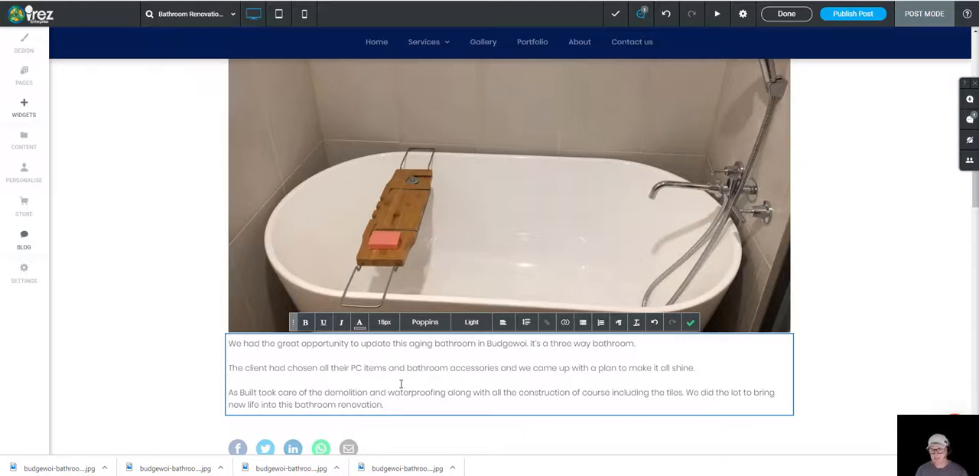
Step: Finish editing the body text and review the post from the title banner down to the share icons
scroll(401, 384, down, 1)
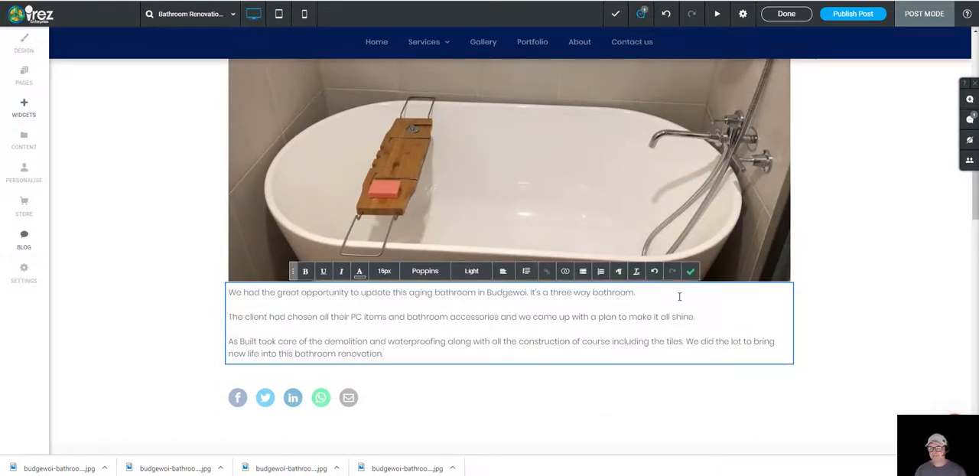
click(690, 271)
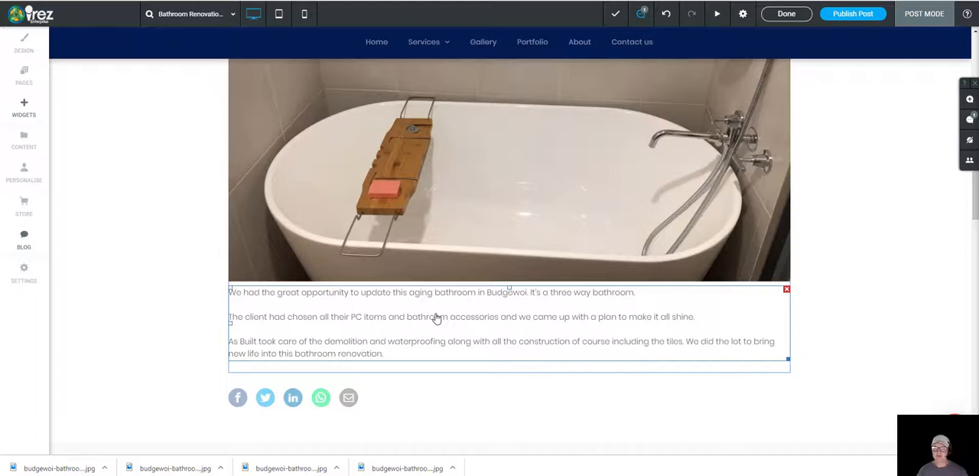
scroll(485, 327, down, 2)
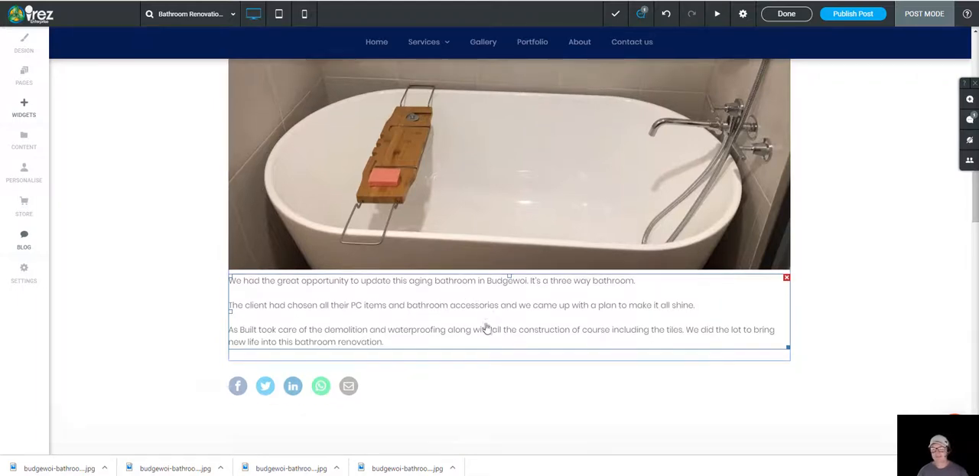
scroll(472, 230, up, 3)
scroll(470, 278, up, 6)
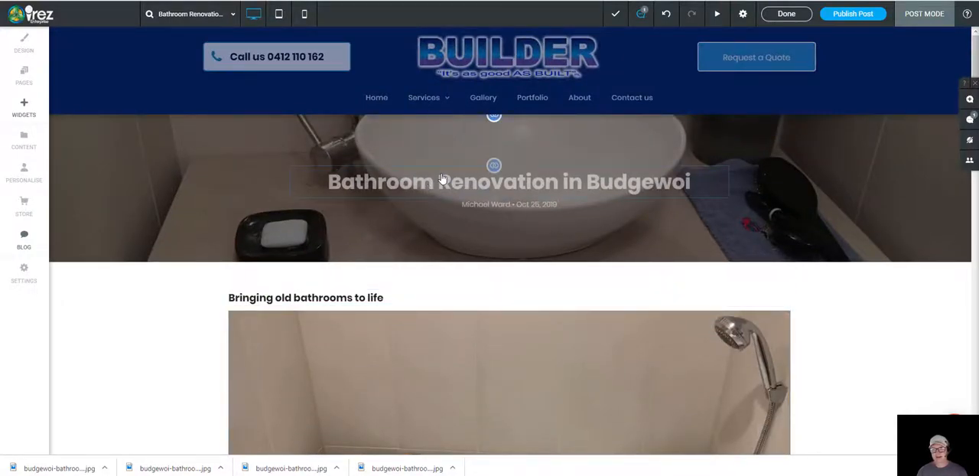
scroll(479, 277, down, 2)
scroll(480, 284, down, 4)
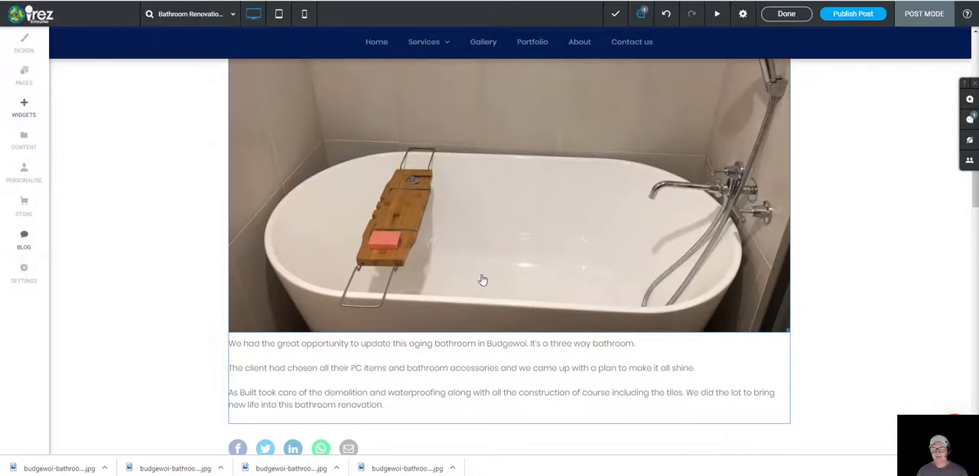
scroll(483, 280, up, 6)
scroll(432, 258, down, 7)
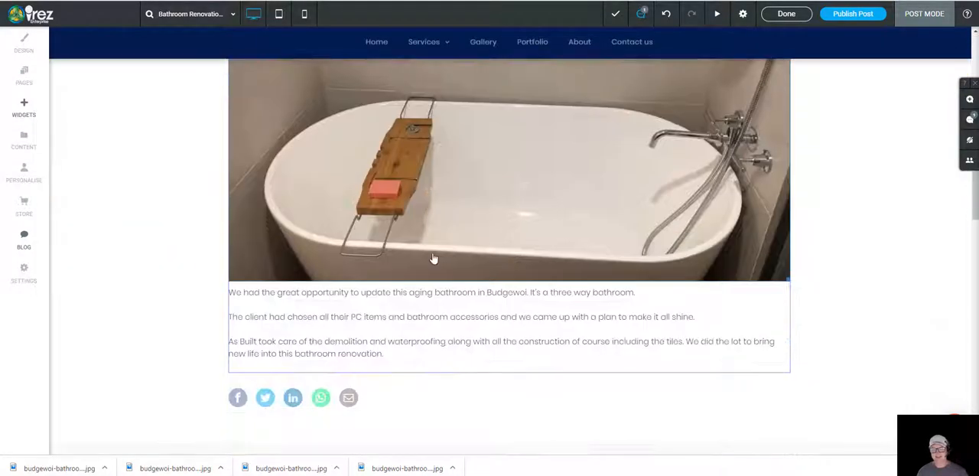
Step: Search the widgets for "before", add a full-width Before & After widget directly below the body text, and close its settings
scroll(447, 264, down, 2)
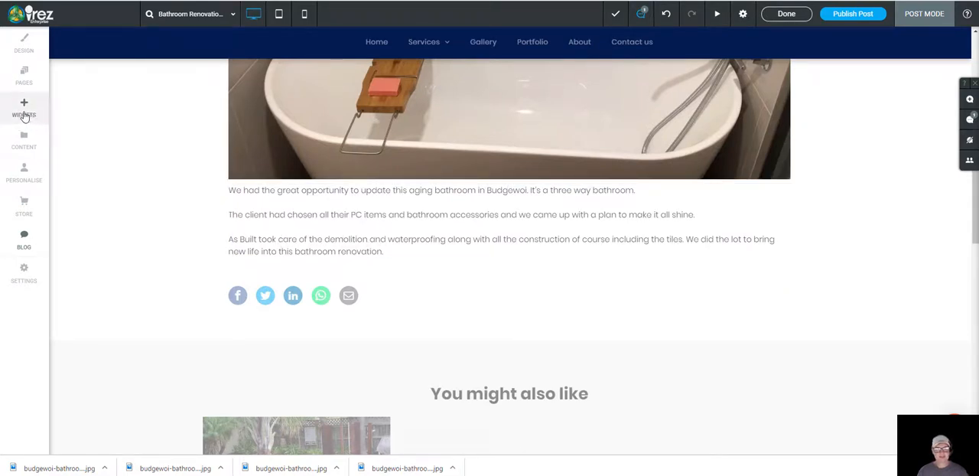
click(24, 111)
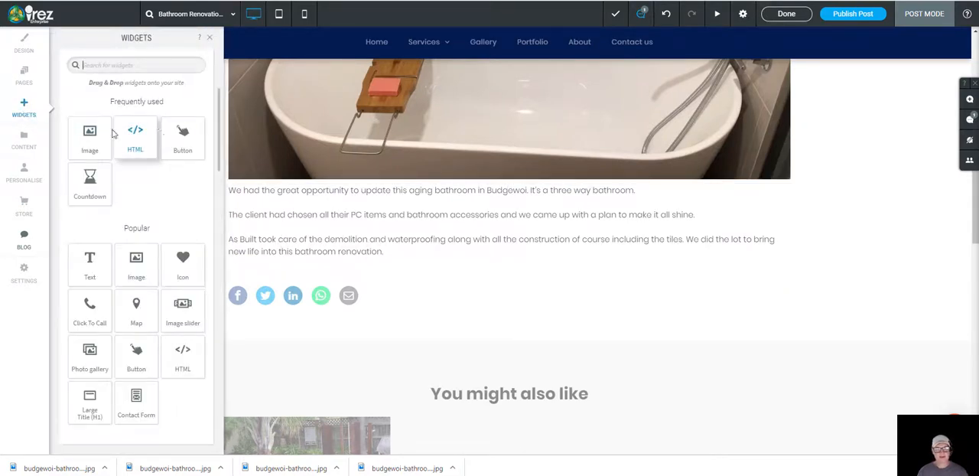
click(137, 65)
text(before)
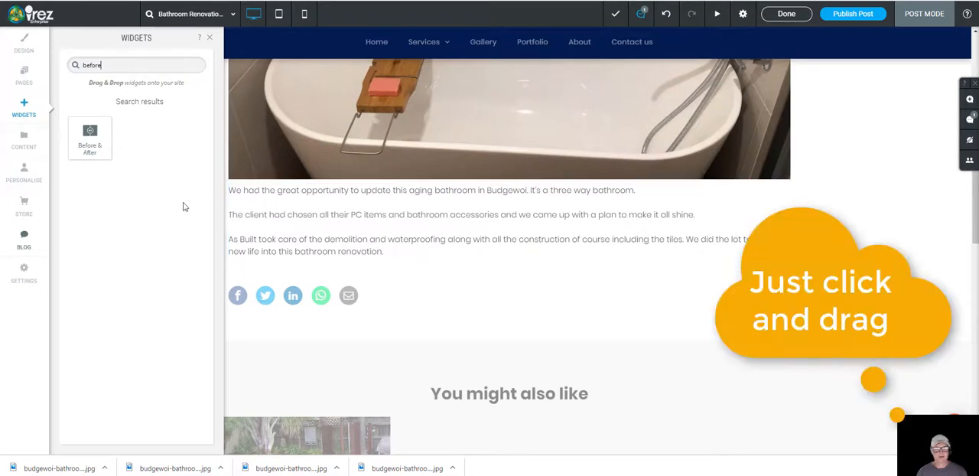
drag(90, 138, 398, 283)
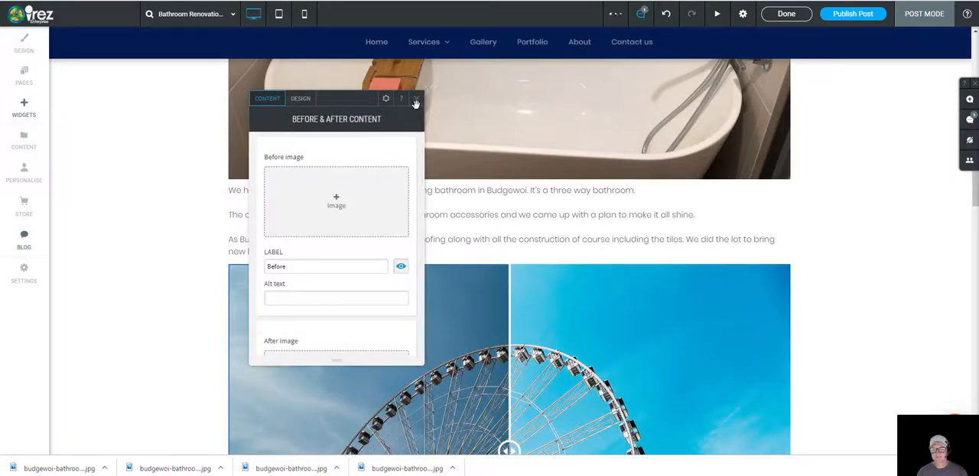
click(416, 97)
Step: Add a new inner row above the post's content row and move it down below that row
scroll(408, 164, down, 5)
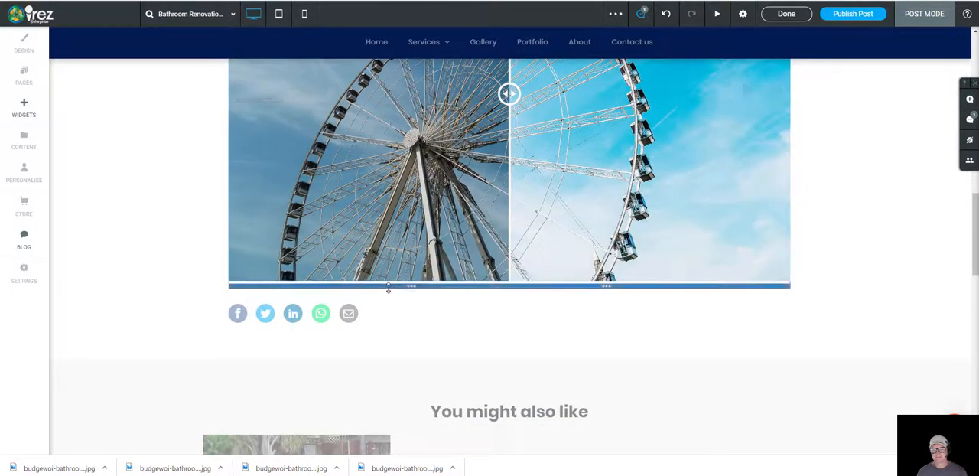
right_click(414, 290)
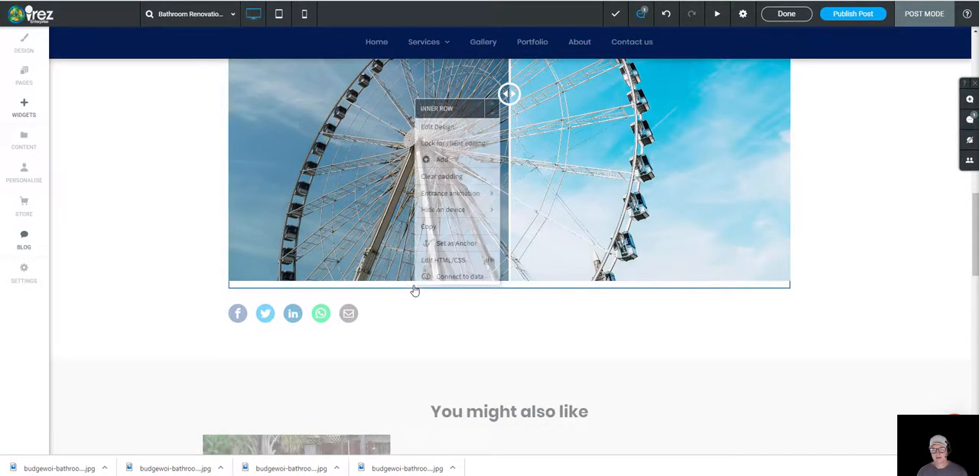
mouse_move(463, 166)
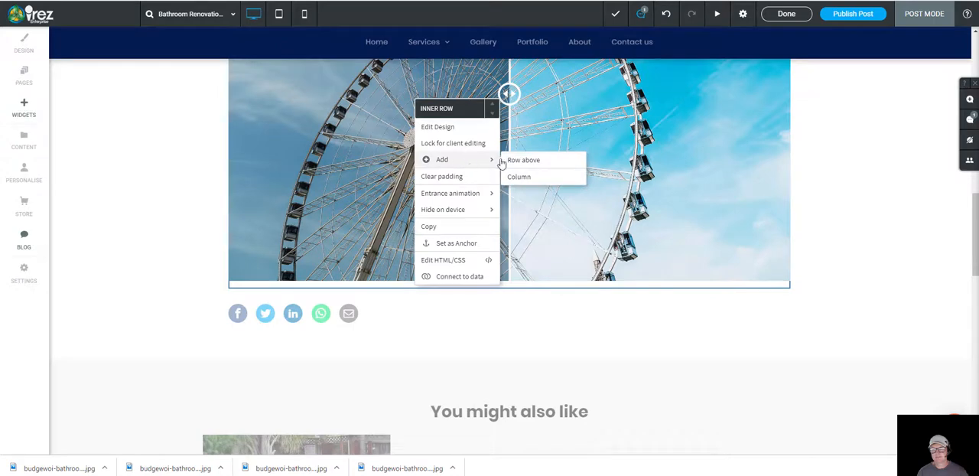
click(524, 165)
scroll(379, 296, up, 6)
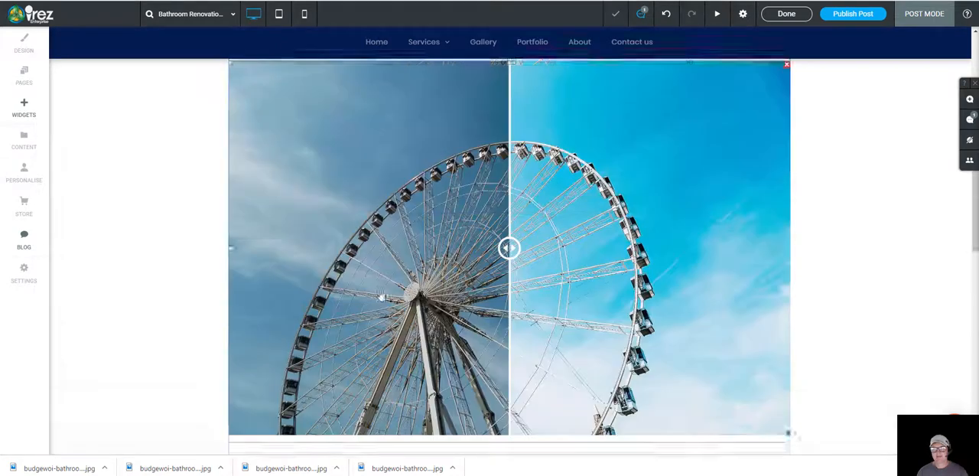
scroll(379, 297, up, 5)
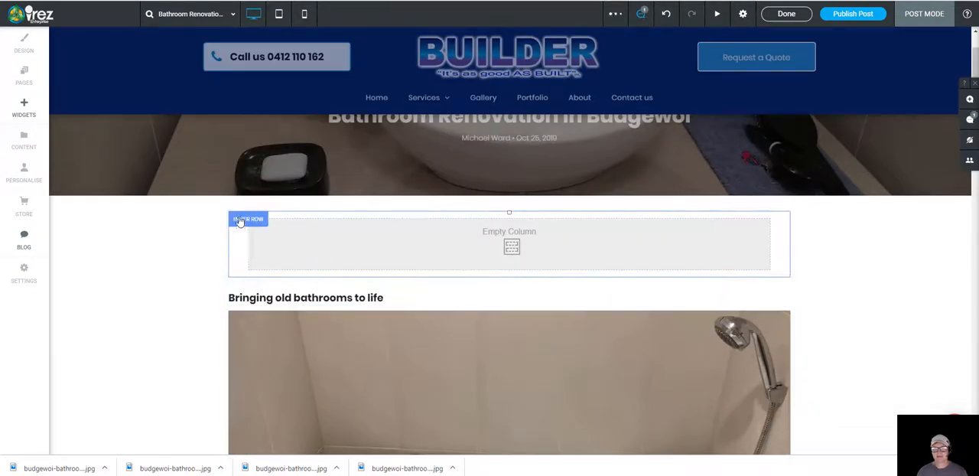
click(239, 221)
click(307, 226)
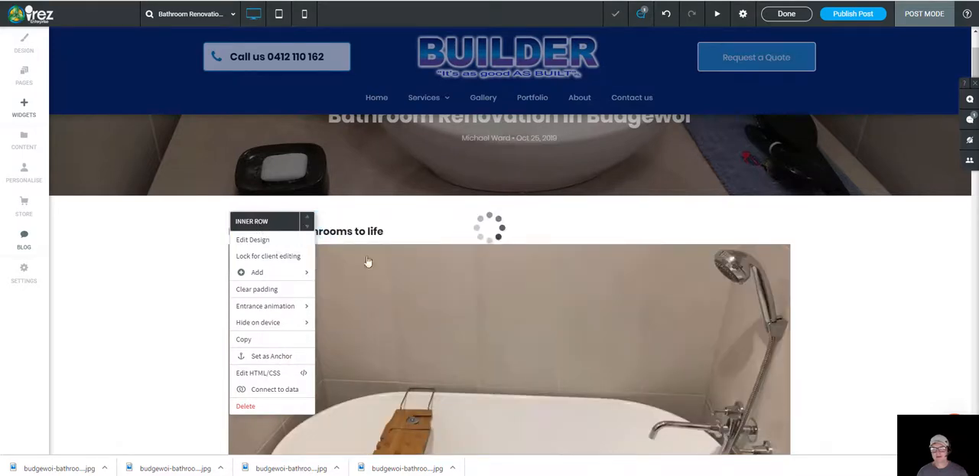
Step: Delete the full-width Before & After widget from below the body text
scroll(411, 303, down, 10)
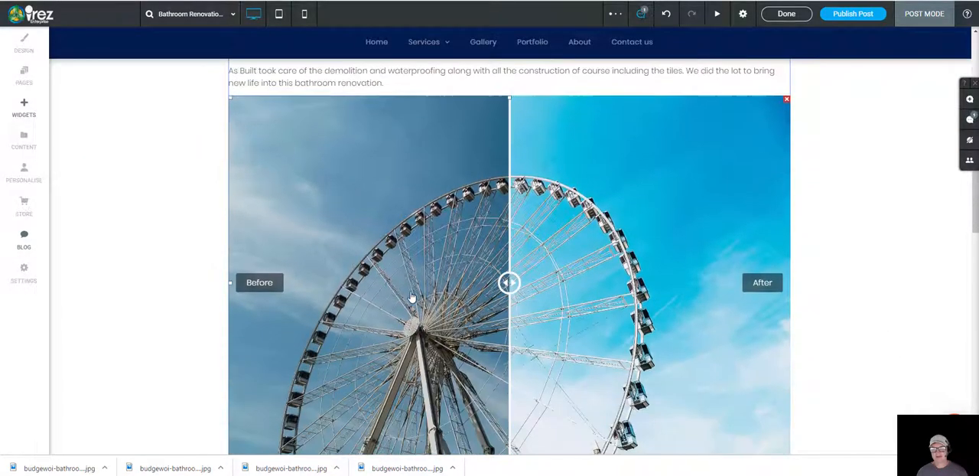
scroll(513, 323, up, 3)
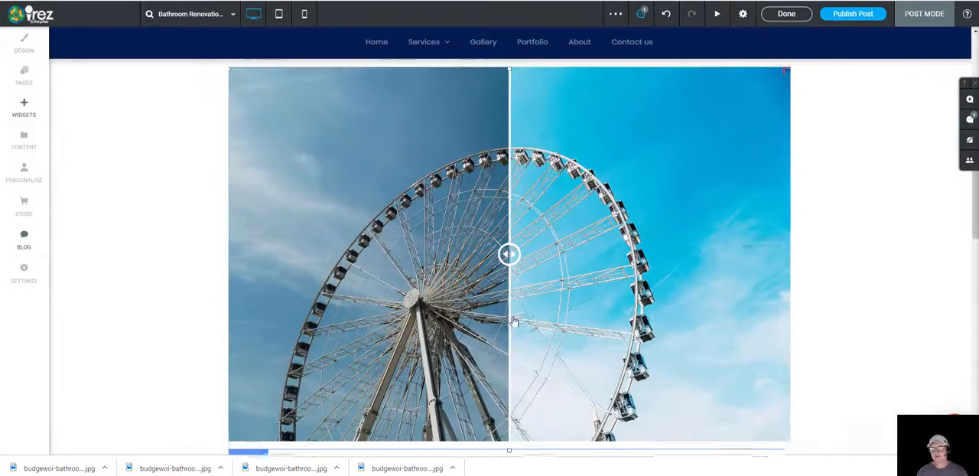
scroll(512, 325, up, 2)
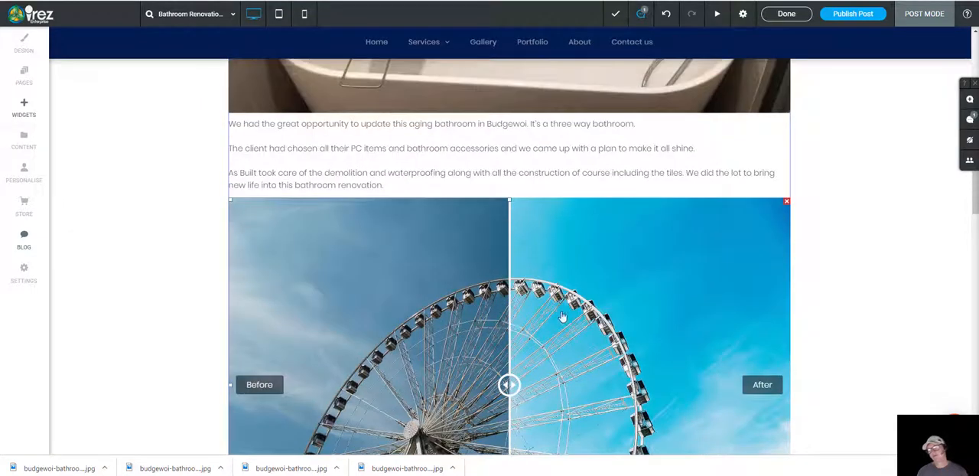
click(788, 205)
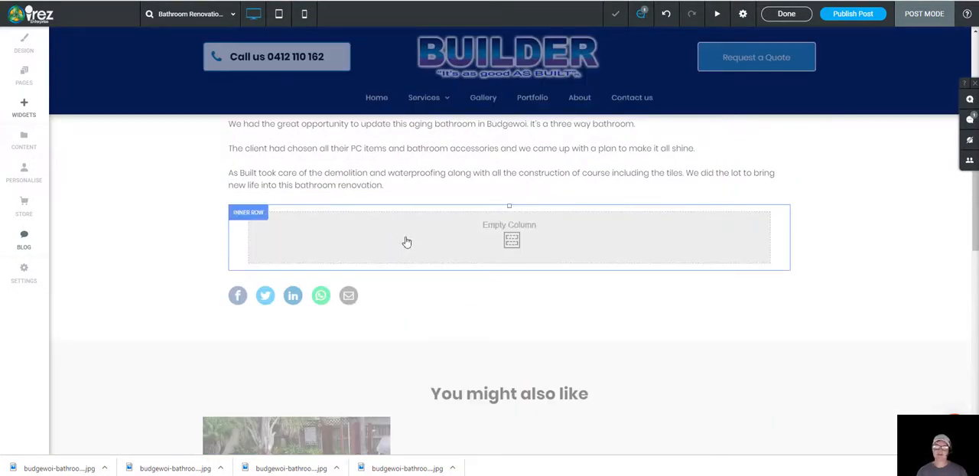
Step: Add a second column to the empty inner row between the body text and the share icons
right_click(406, 241)
click(375, 243)
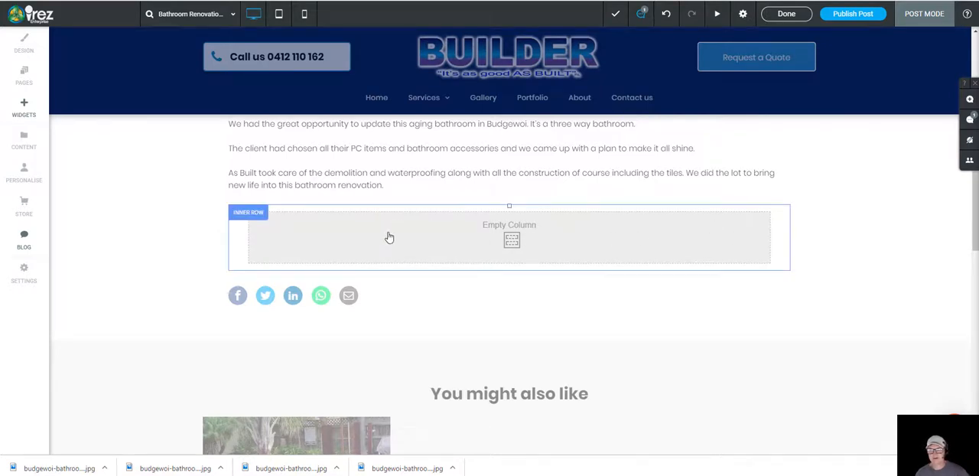
right_click(416, 241)
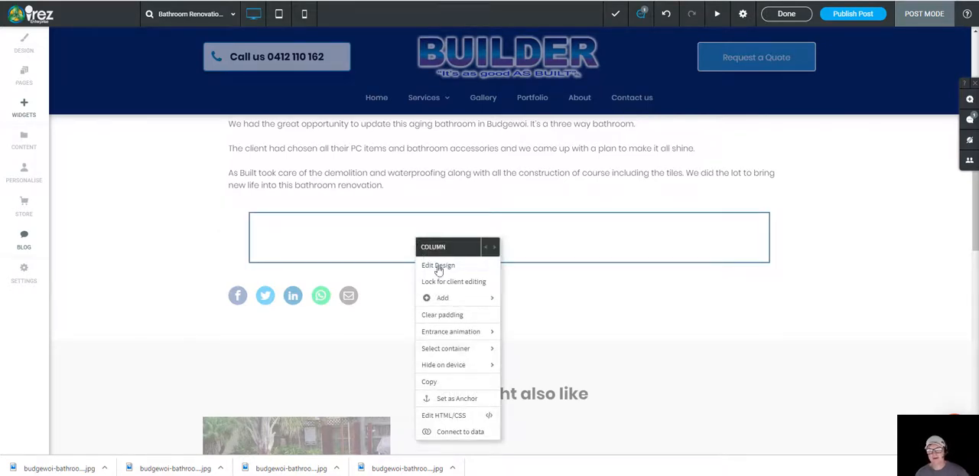
mouse_move(444, 297)
click(524, 299)
Step: Search the widgets for "bef" and place a Before & After widget in the first column of the row below the body text
click(23, 111)
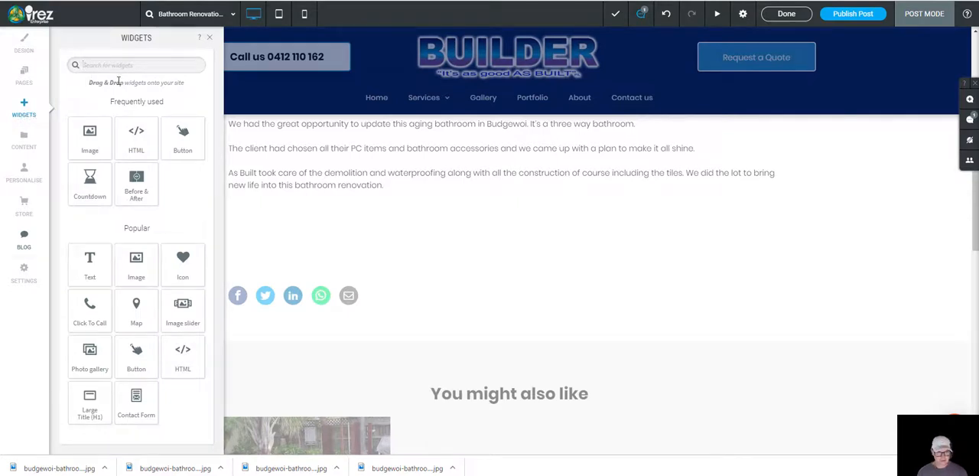
text(bef)
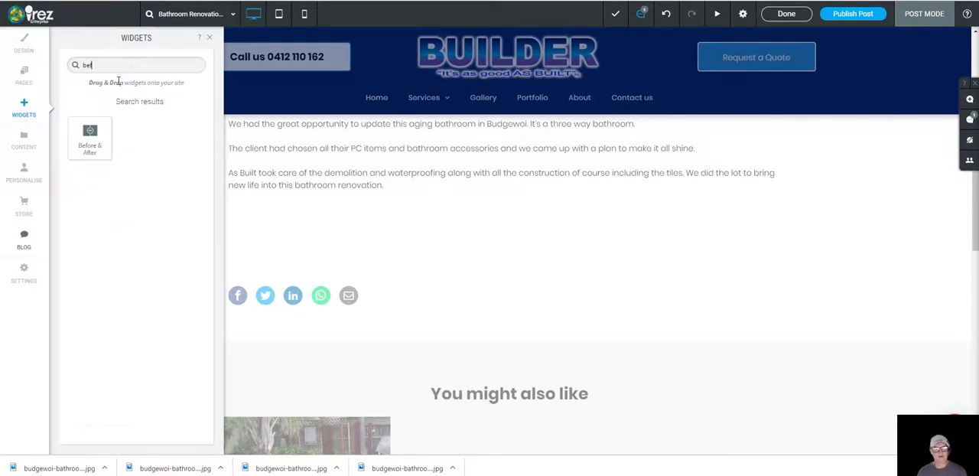
drag(92, 136, 396, 243)
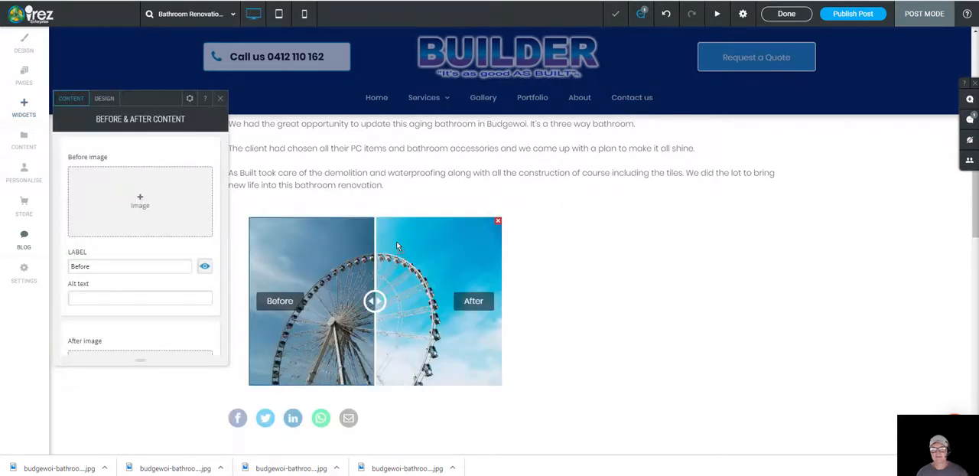
Step: Place a second Before & After widget in the empty second column beside the first one
click(220, 99)
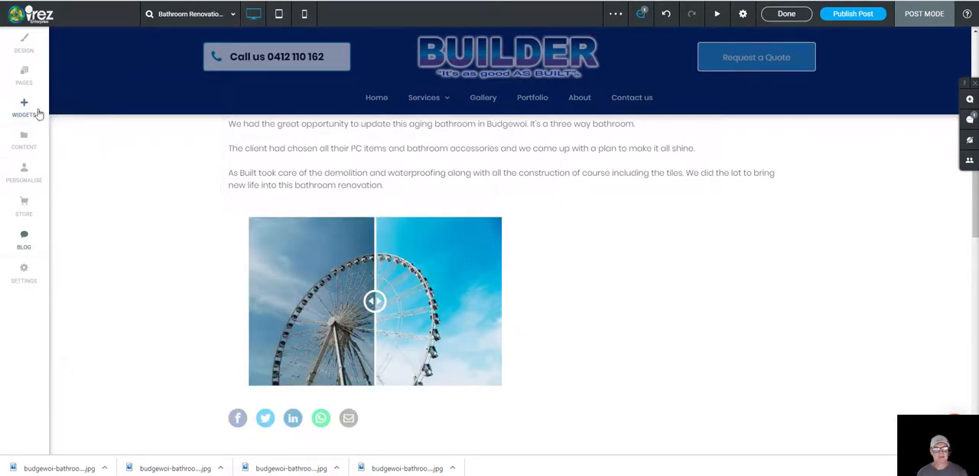
click(24, 112)
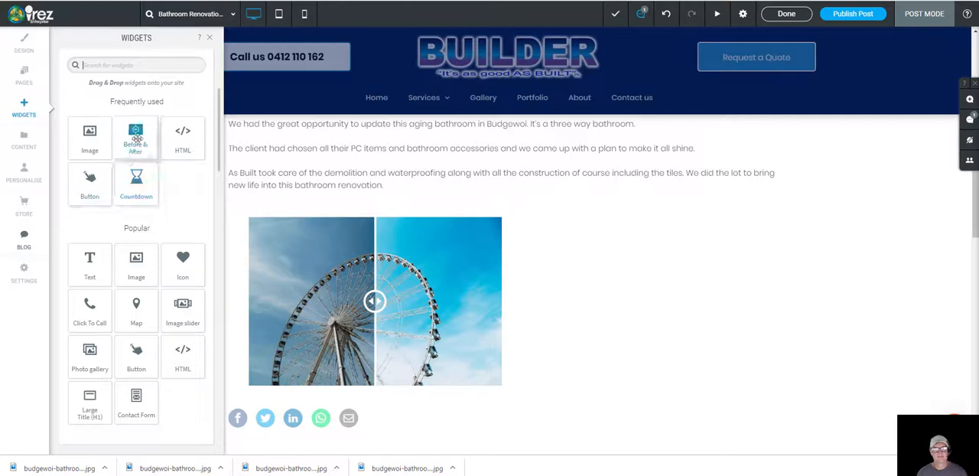
drag(138, 150, 618, 302)
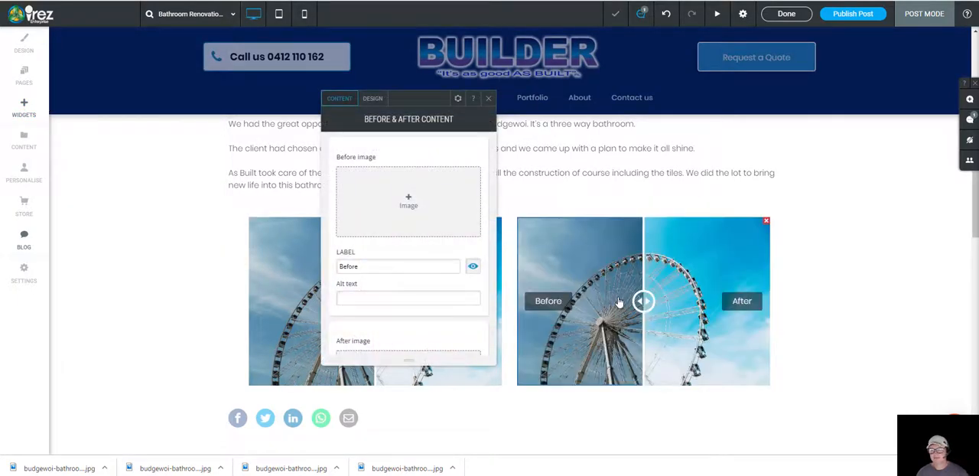
click(489, 98)
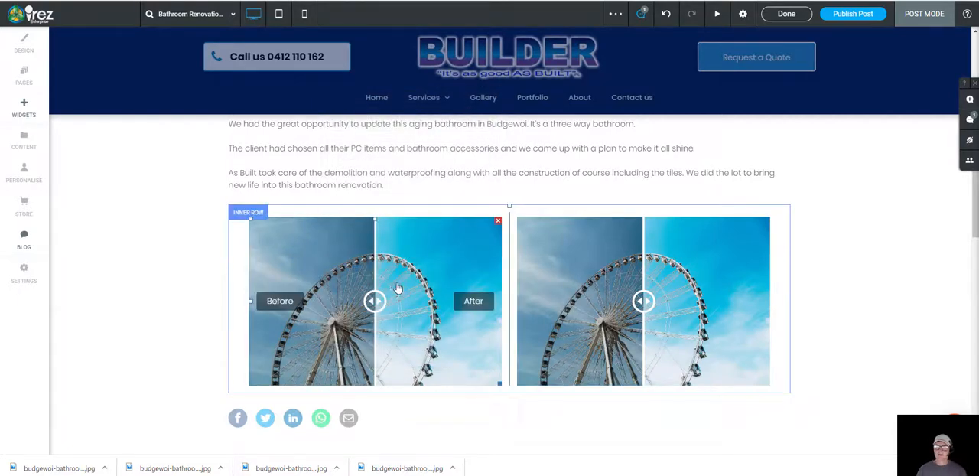
Step: Set the first comparison's before image to budgewoi-bathroom-renovation-basin-before.jpg with alt text "bathroom renovation builder central coast"
scroll(412, 328, up, 2)
scroll(412, 327, down, 2)
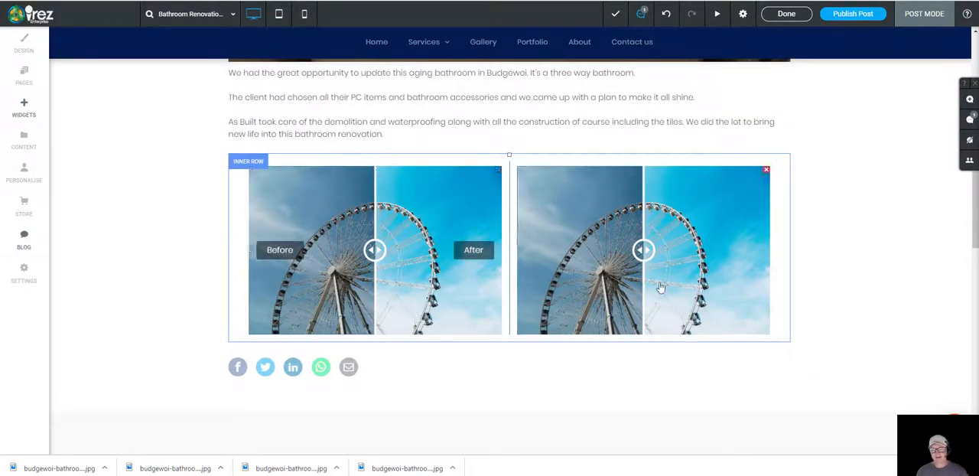
click(334, 262)
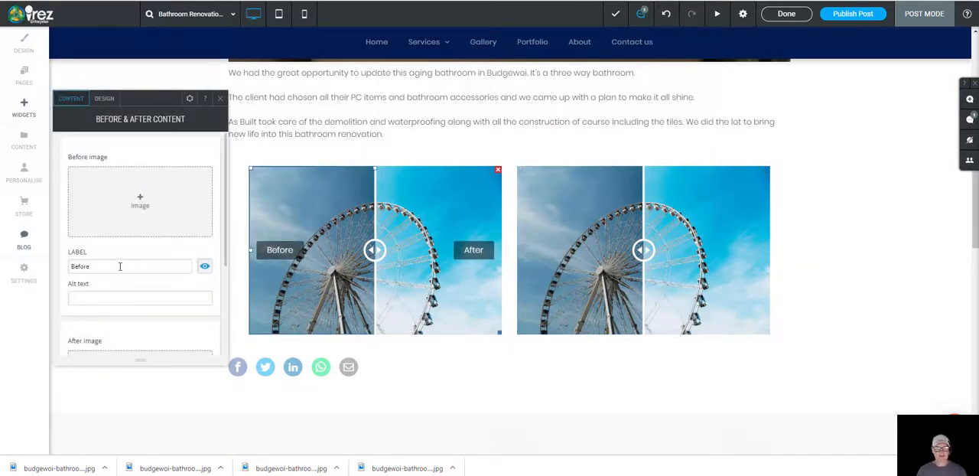
scroll(99, 288, down, 1)
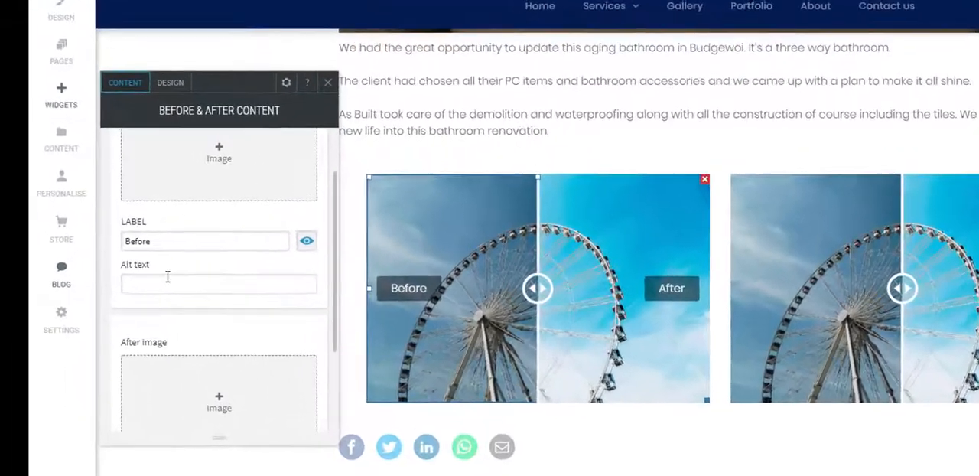
scroll(195, 291, down, 2)
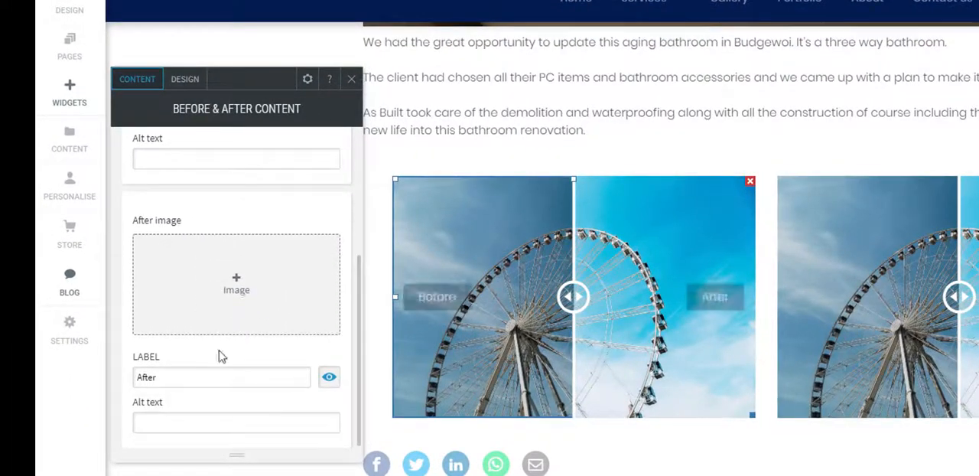
scroll(218, 358, up, 3)
click(228, 236)
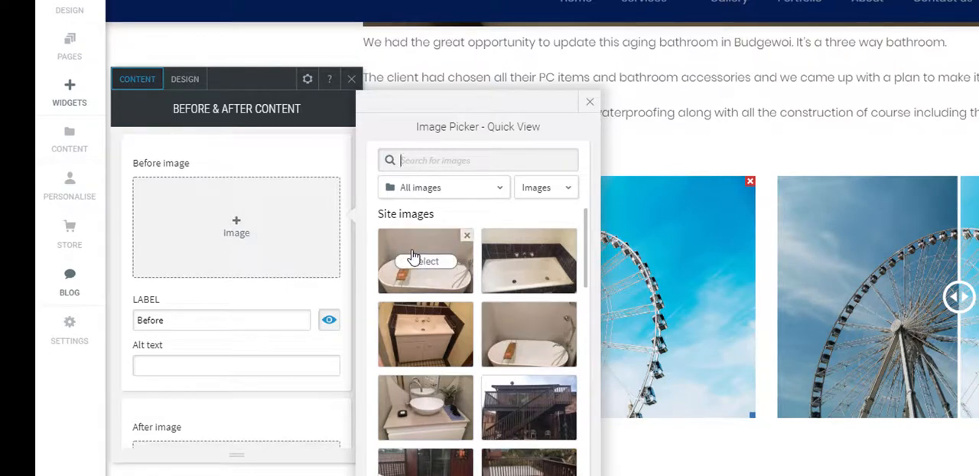
click(426, 335)
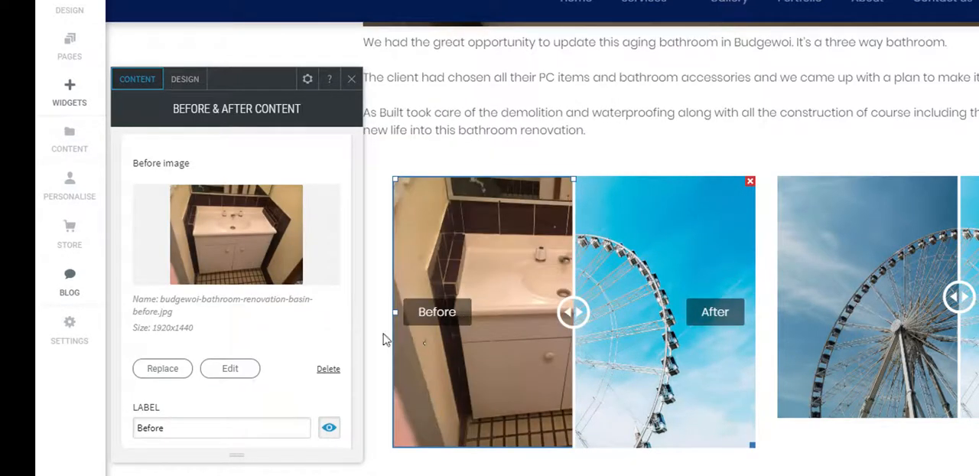
scroll(236, 322, down, 2)
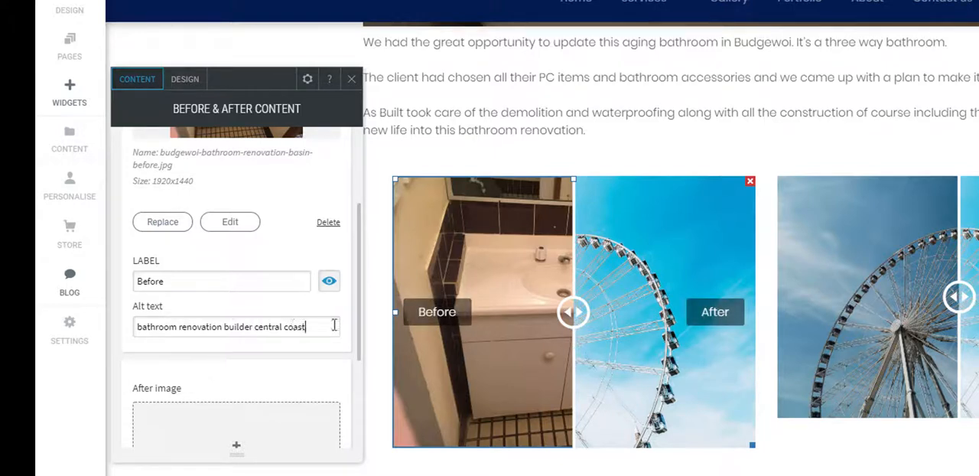
Step: Set the first comparison's after image to budgewoi-bathroom-renovation-basin.jpg with alt text "central coast builder renovations"
scroll(245, 335, down, 2)
click(239, 316)
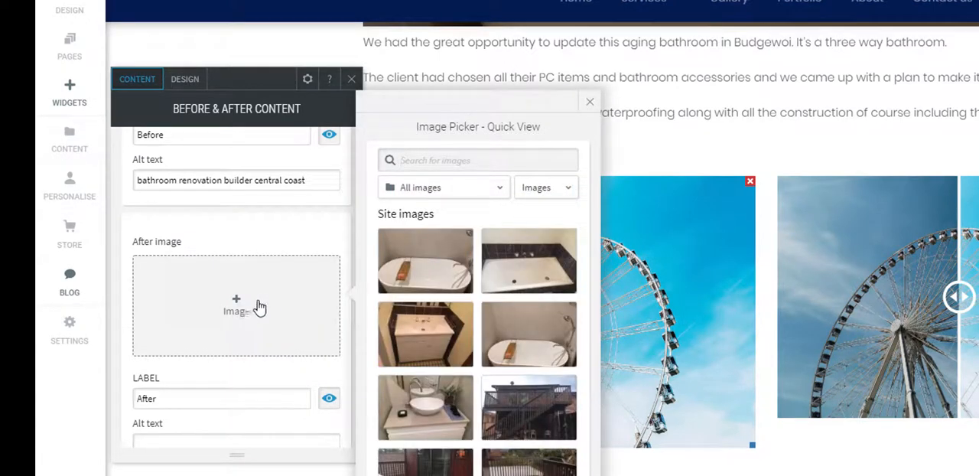
click(430, 409)
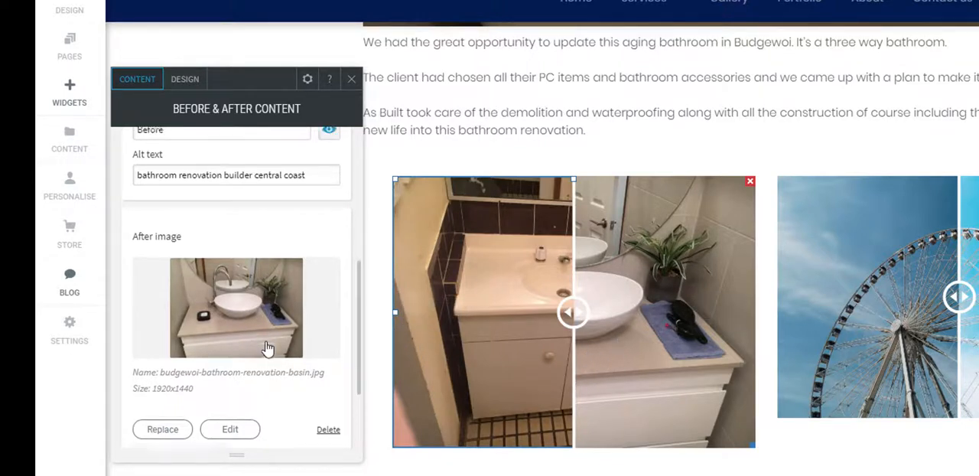
scroll(253, 348, down, 3)
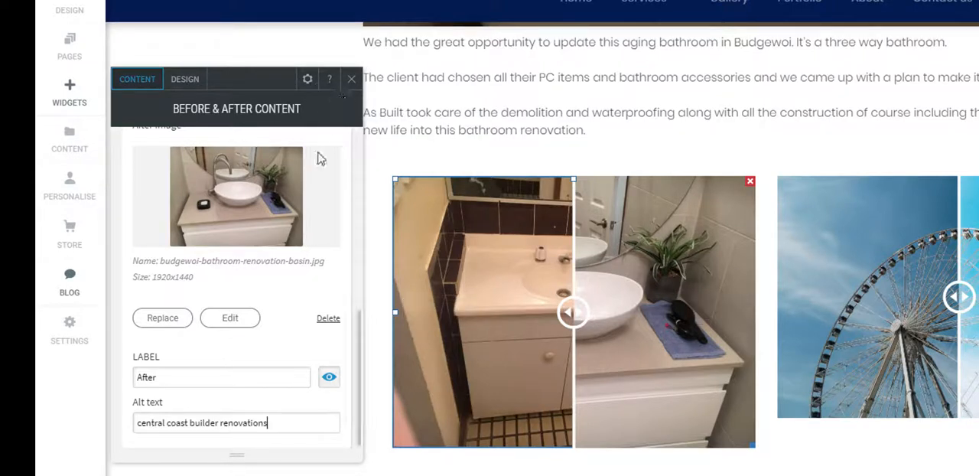
click(284, 422)
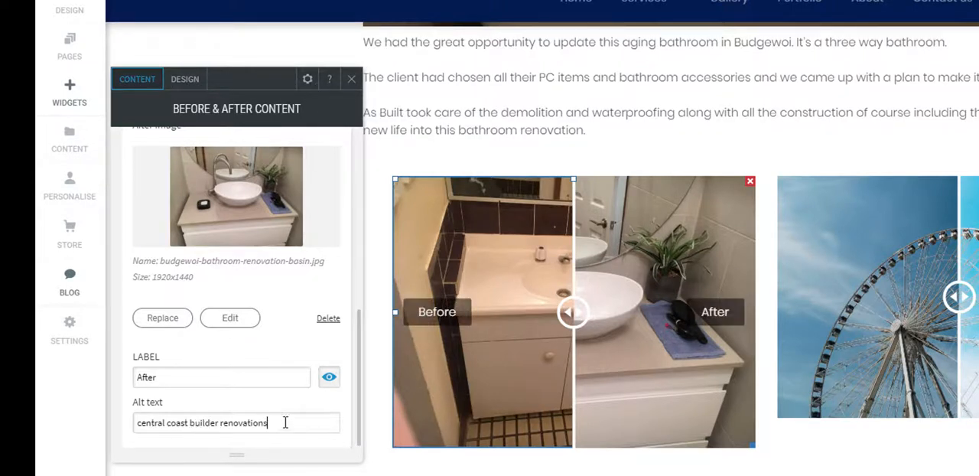
click(351, 81)
Step: Set the second comparison's before image to the old bath photo, budgewoi-bathroom-renovation-bath-before.jpg
click(886, 347)
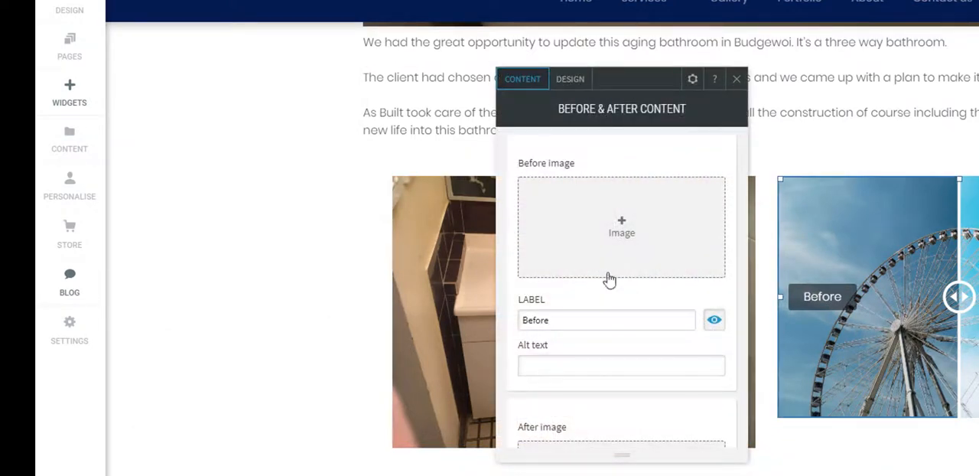
click(623, 227)
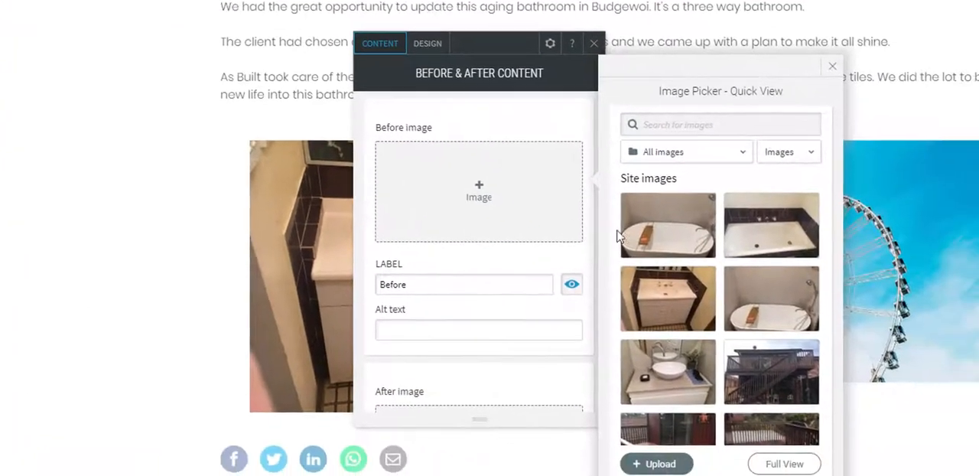
mouse_move(918, 269)
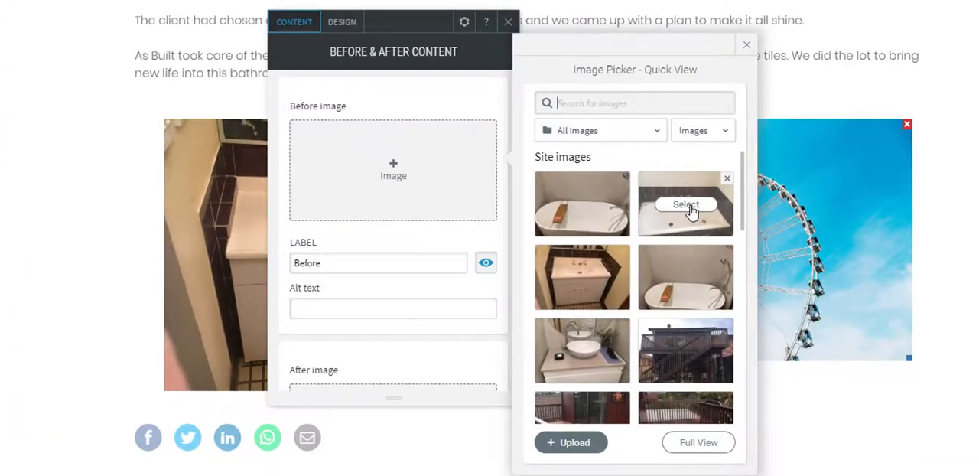
click(687, 204)
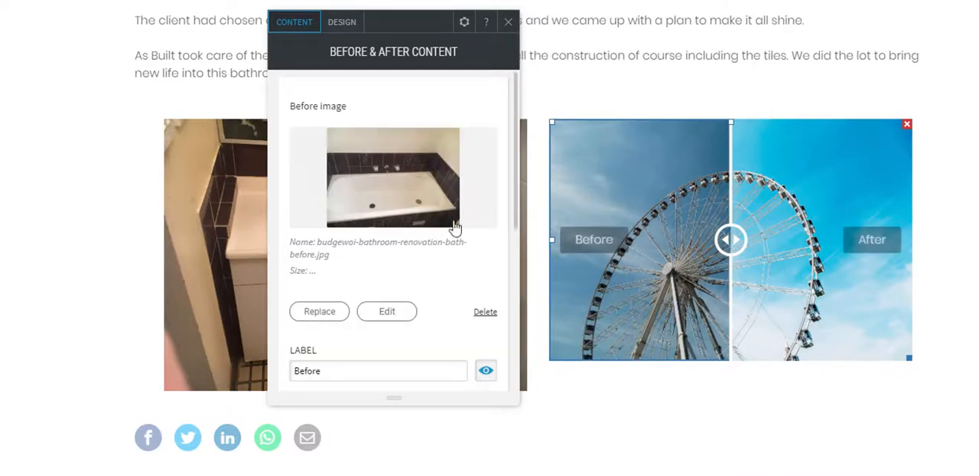
Step: Enter "budgewoi bathroom renovation" as the alt text of the second comparison's before image
scroll(413, 256, down, 1)
click(356, 272)
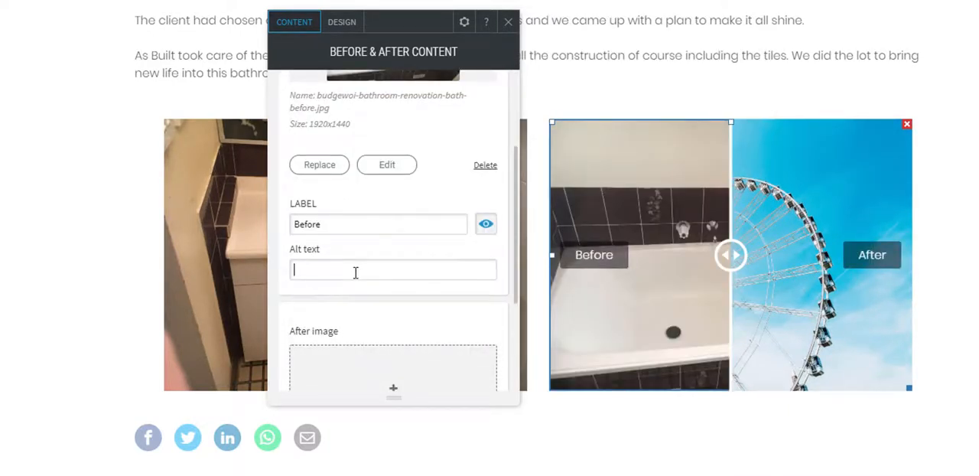
text(budgewoi)
text( renov)
key(BackSpace)
key(BackSpace)
key(BackSpace)
key(BackSpace)
text(bathroom renova)
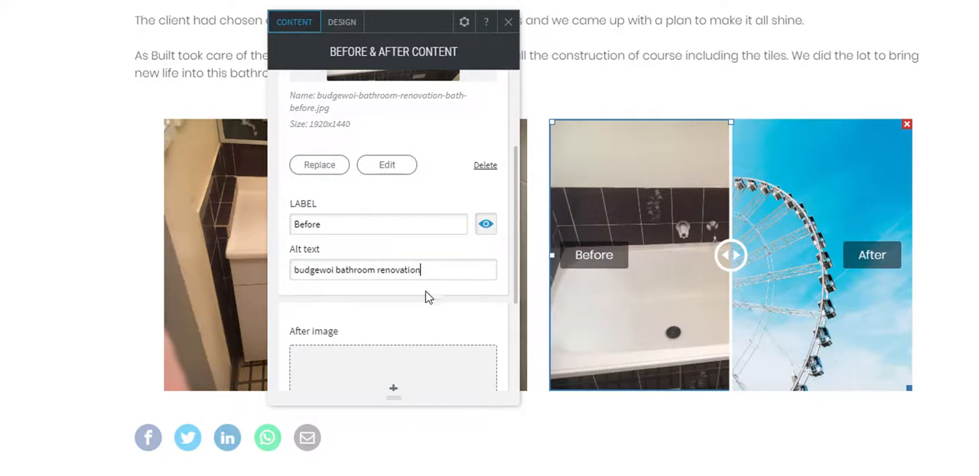
Step: Set the second comparison's after image to the wider cropped photo of the new bath, budgewoi-bathroom-renovation-bath-7db21d9c.jpg
scroll(403, 340, down, 1)
click(409, 327)
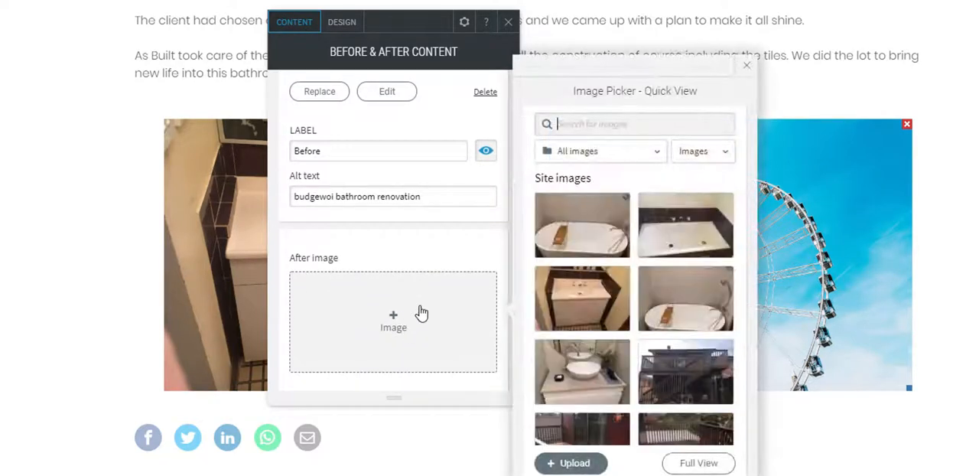
mouse_move(559, 253)
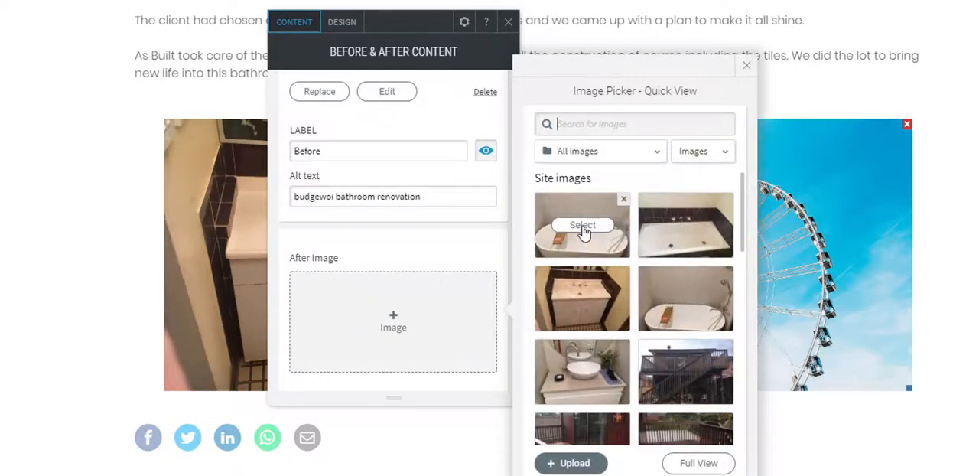
click(686, 299)
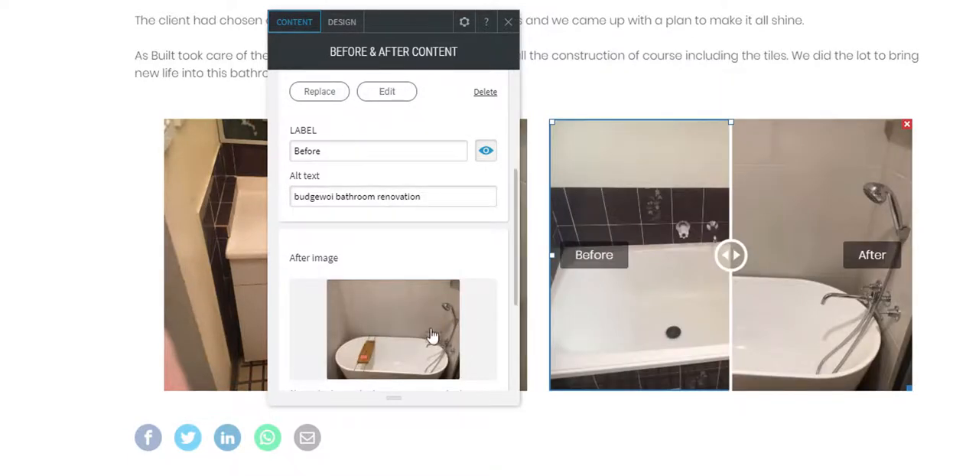
click(398, 339)
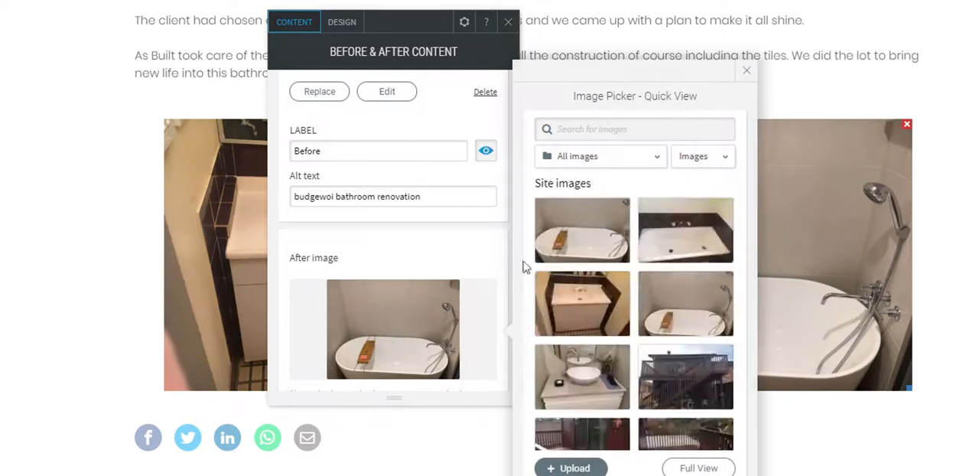
click(581, 234)
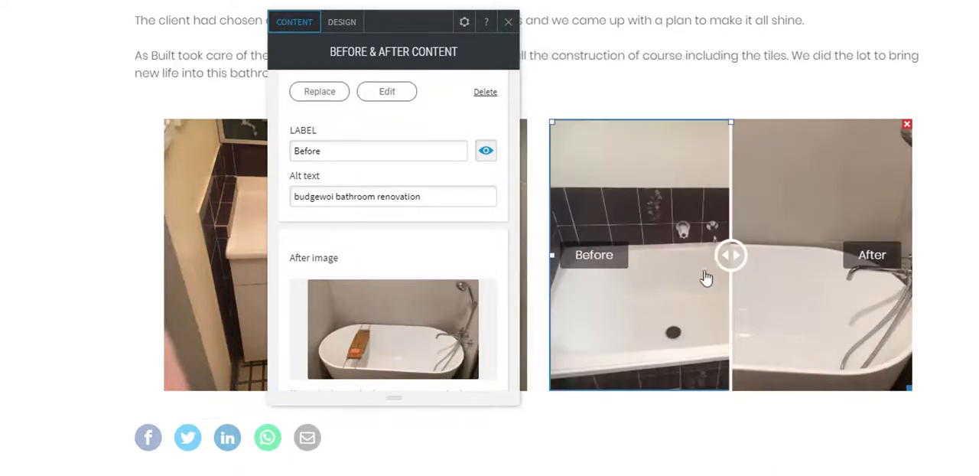
Step: Enter "central coast builder budgewoi" as the alt text of the second comparison's after image and close its settings
scroll(439, 240, down, 2)
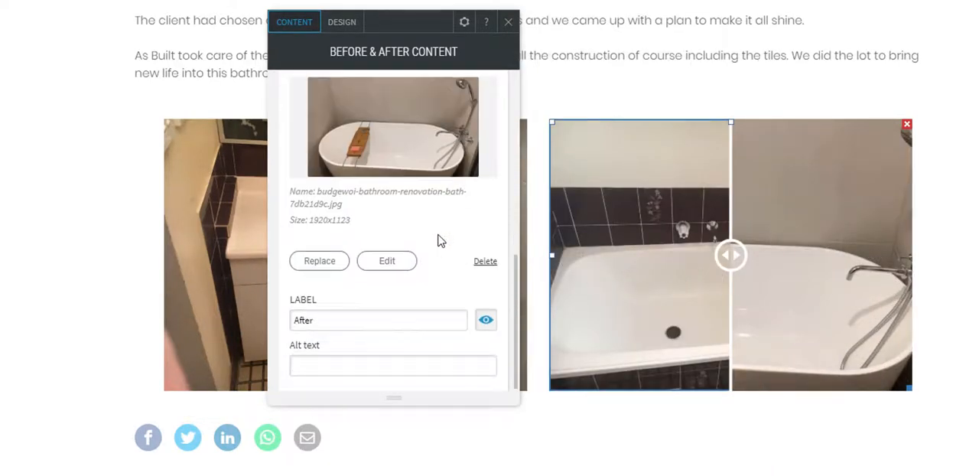
click(358, 368)
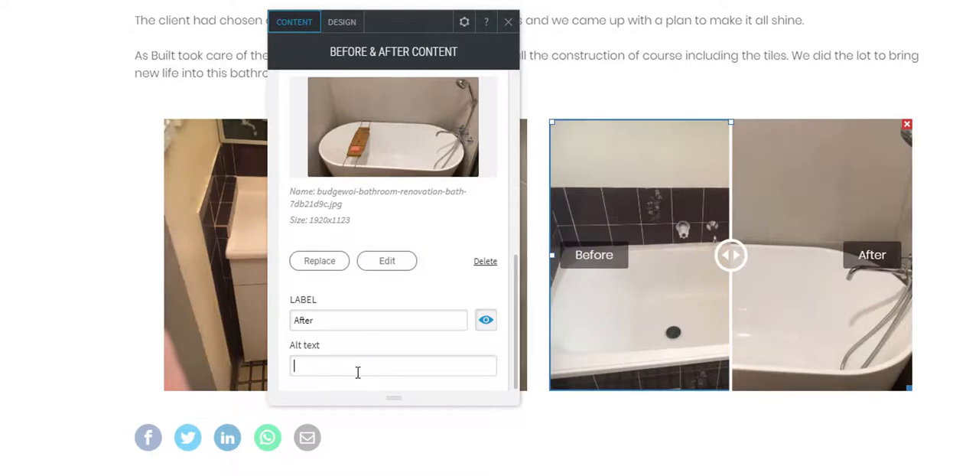
text(central coast builder)
text( budgewo)
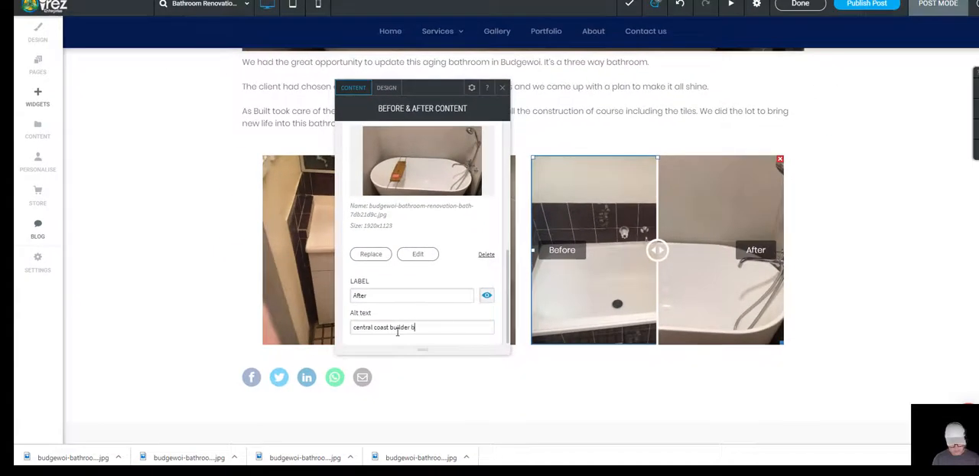
text(i)
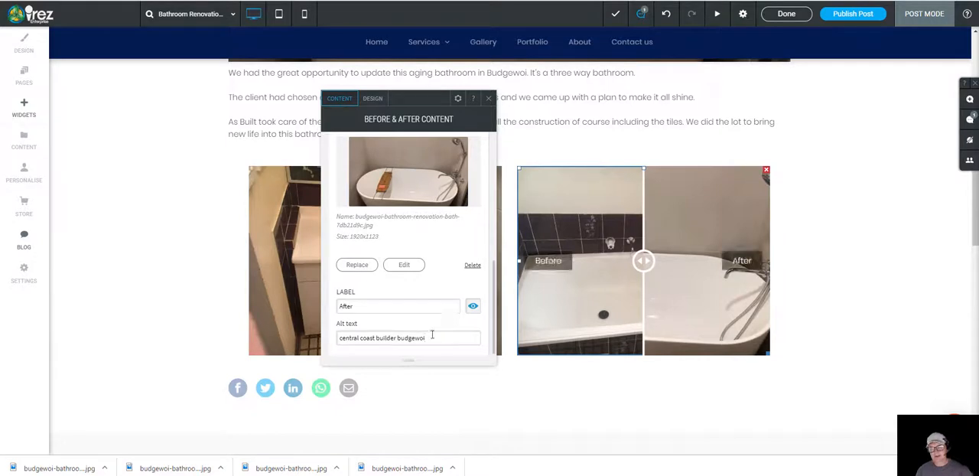
click(488, 98)
Step: Try the sliders on both before-and-after comparisons and review the post from its title down to the comparisons
drag(370, 261, 393, 295)
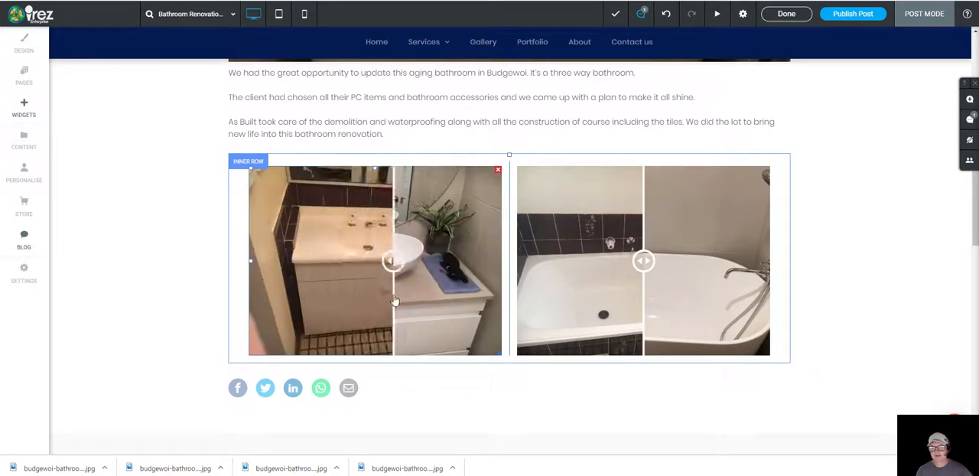
drag(644, 258, 636, 275)
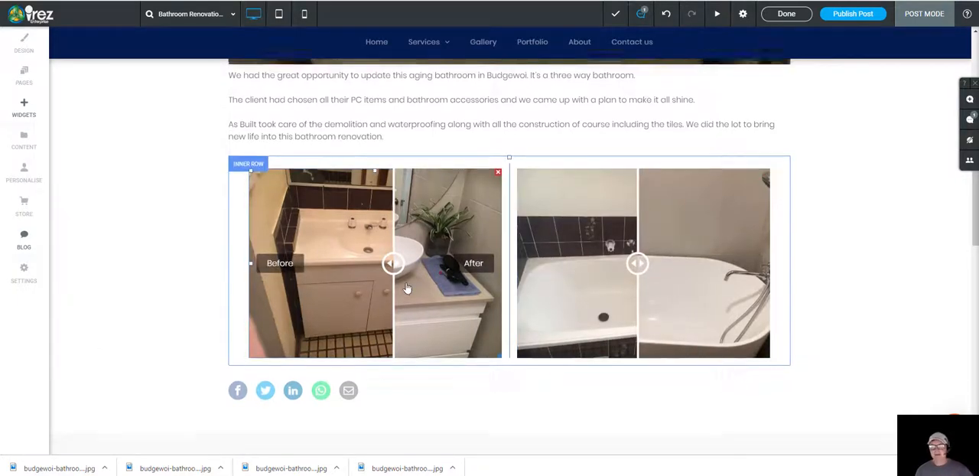
scroll(406, 287, up, 10)
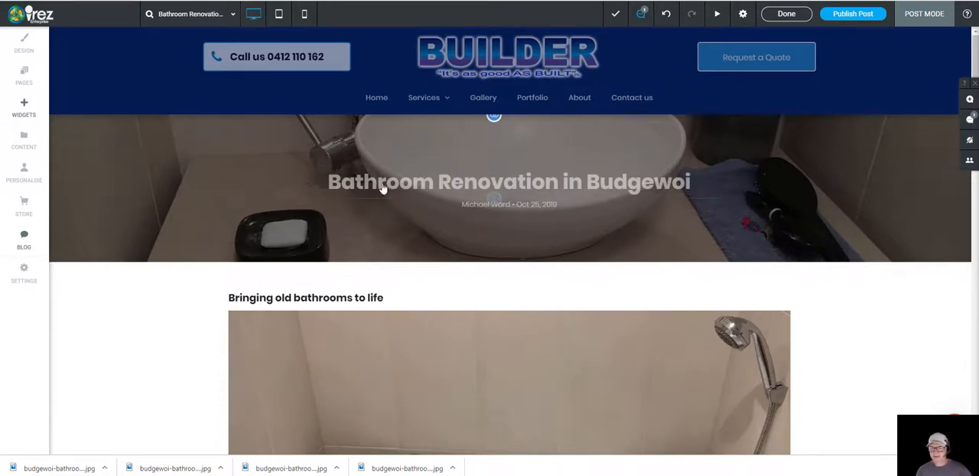
scroll(283, 214, down, 3)
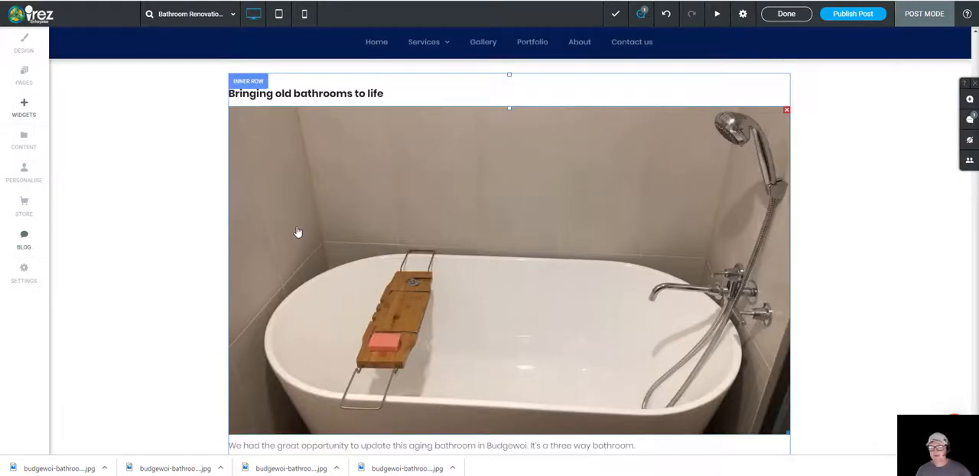
scroll(449, 301, down, 2)
scroll(439, 292, down, 5)
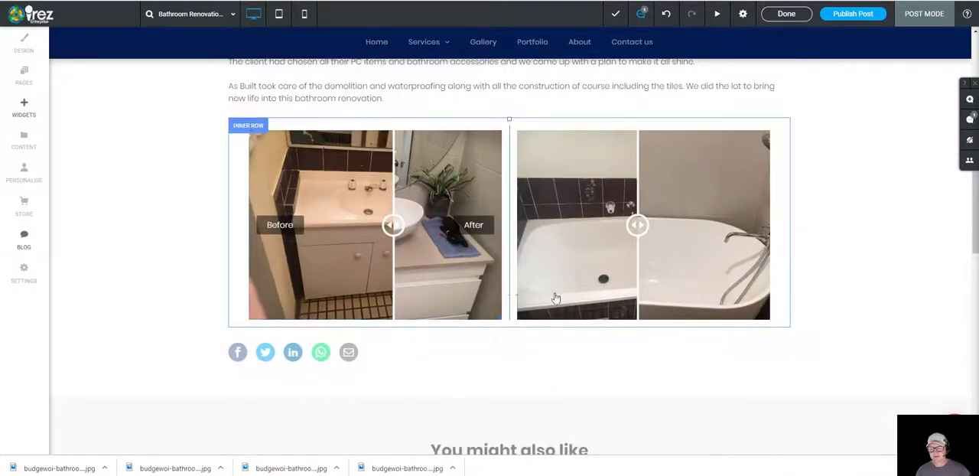
Step: Look through the post's settings, from its status and details down to the metadata fields, and close them
scroll(588, 325, up, 10)
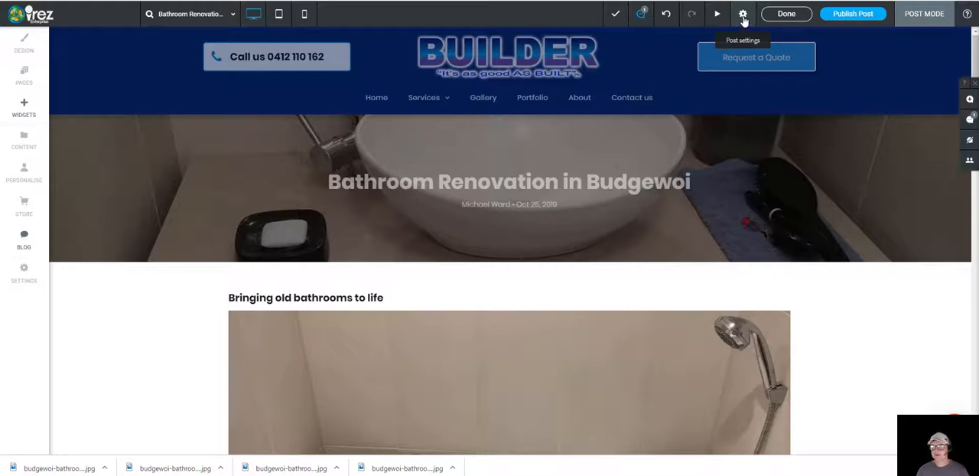
click(743, 16)
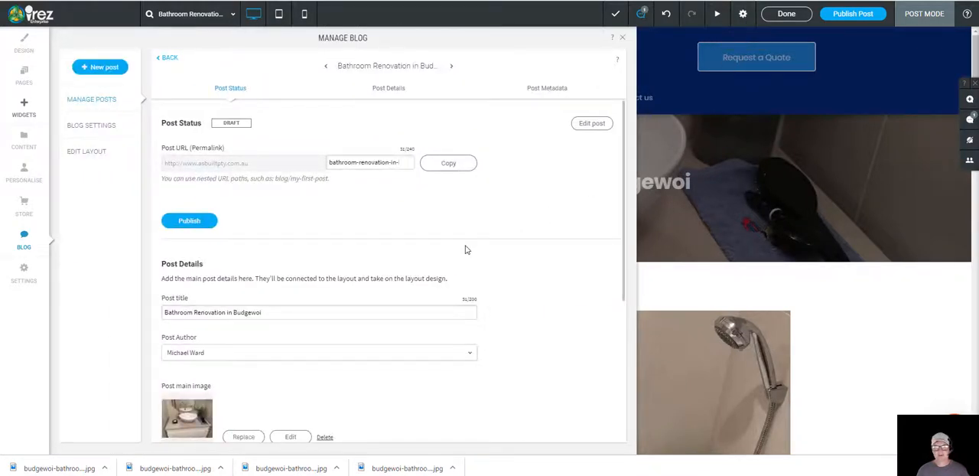
scroll(334, 305, down, 2)
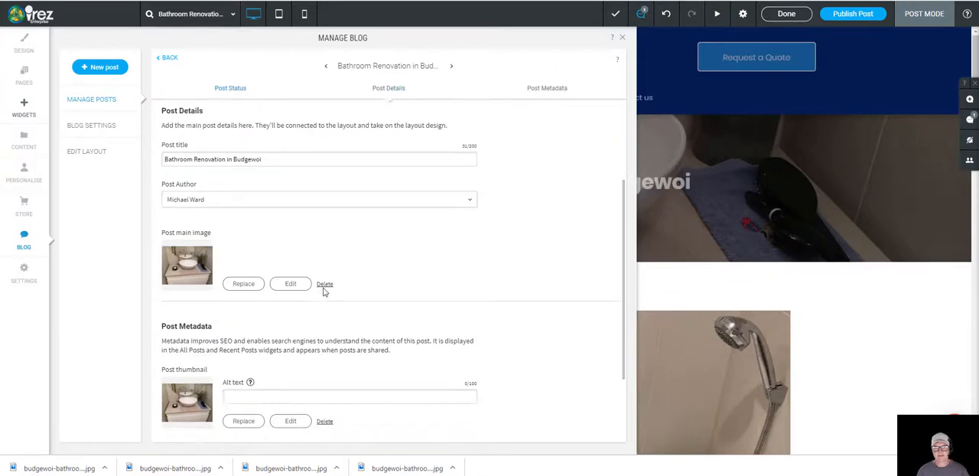
scroll(330, 297, down, 2)
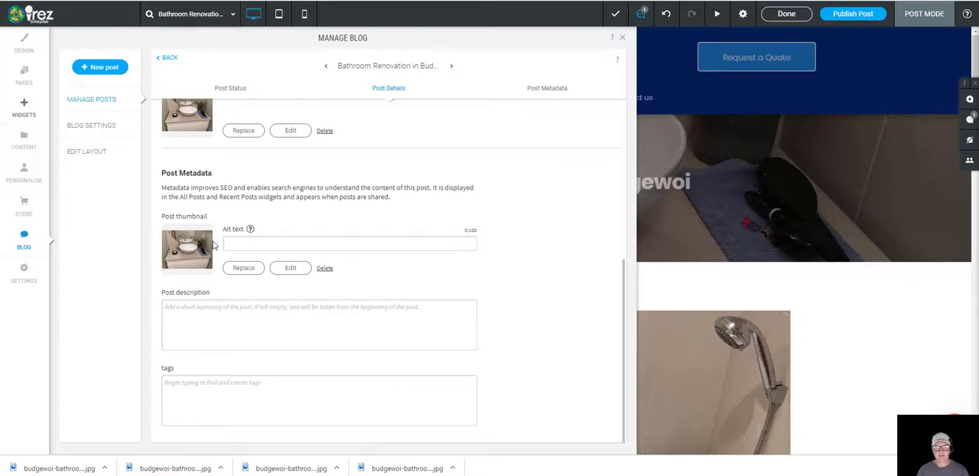
scroll(215, 244, up, 1)
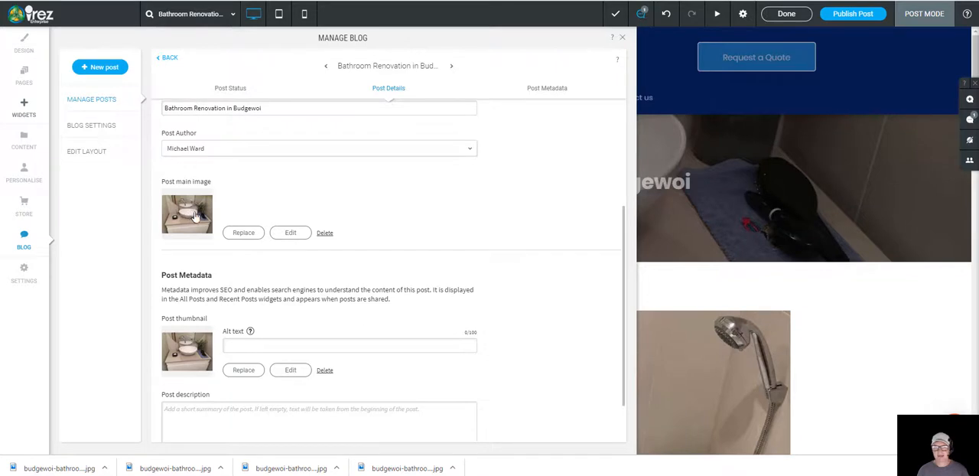
scroll(230, 347, down, 1)
scroll(231, 346, down, 1)
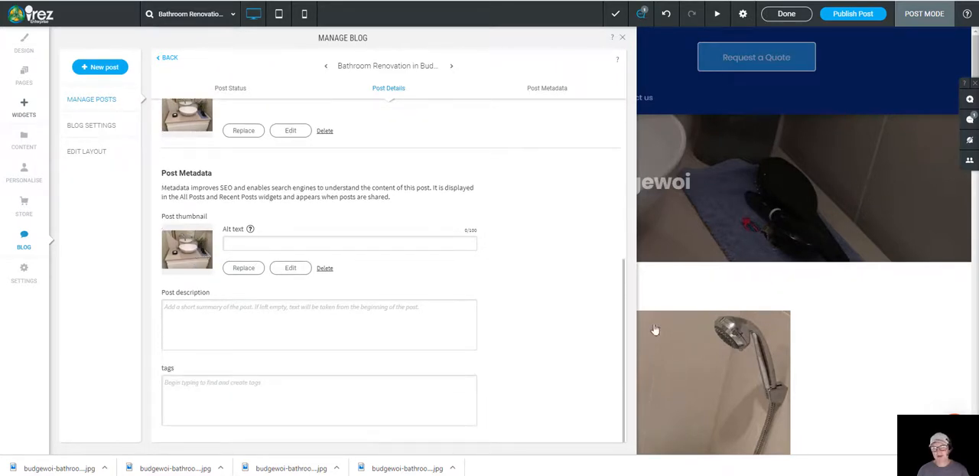
scroll(743, 387, down, 10)
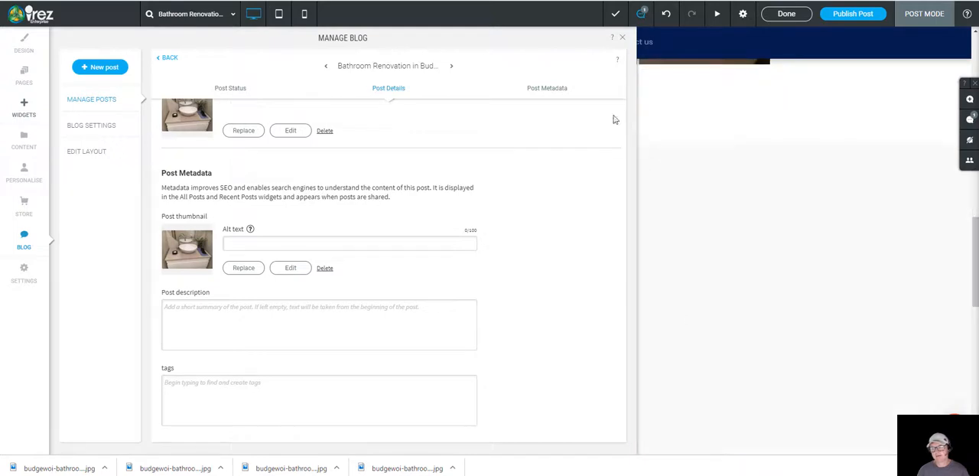
click(622, 37)
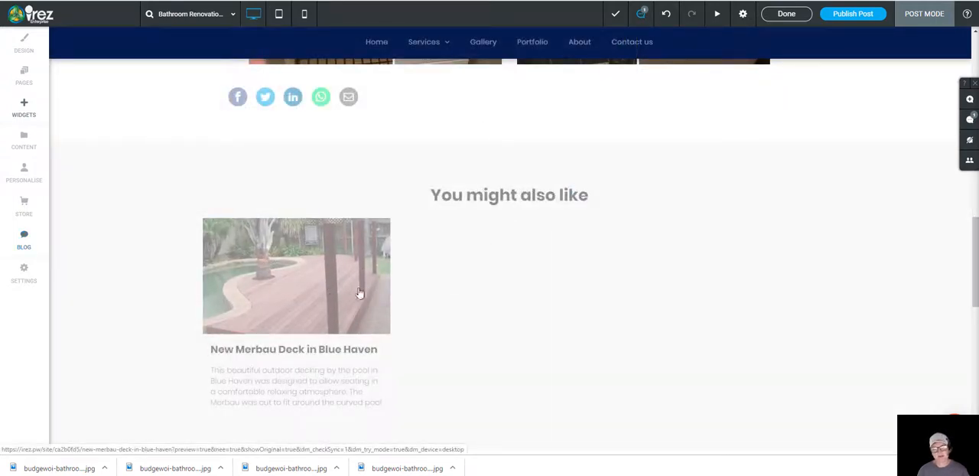
Step: Reopen the post's settings and enter "budgewoi builder central coast" as the post thumbnail's alt text
click(743, 15)
scroll(278, 266, down, 3)
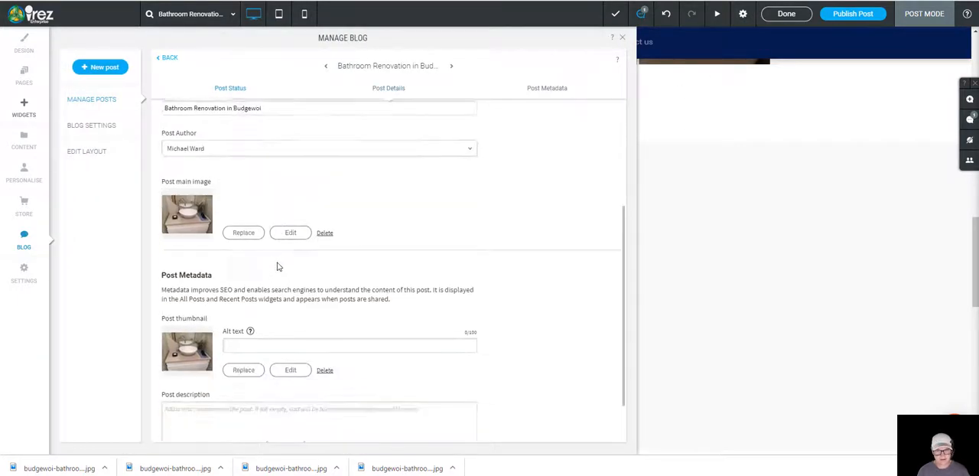
scroll(267, 267, down, 2)
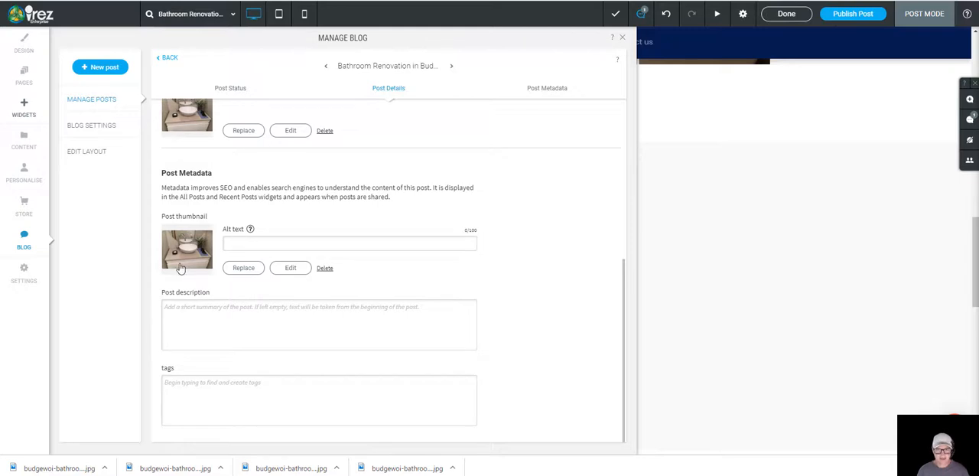
click(245, 243)
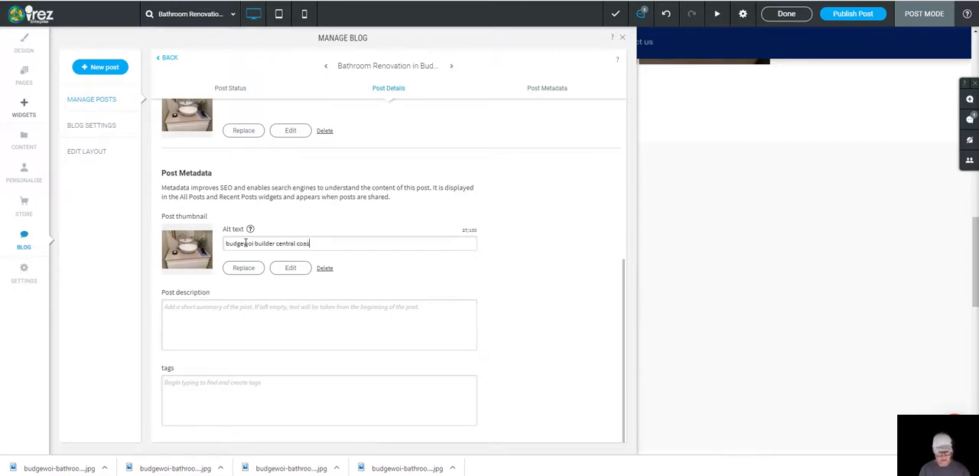
text(t)
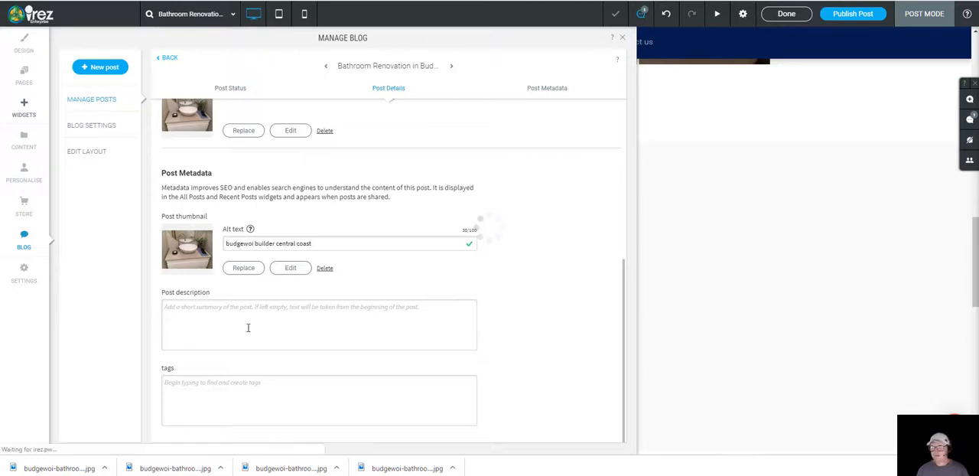
Step: Copy the first two paragraphs of the Google Docs draft into the post description and remove the blank line between them
key(ctrl+Tab)
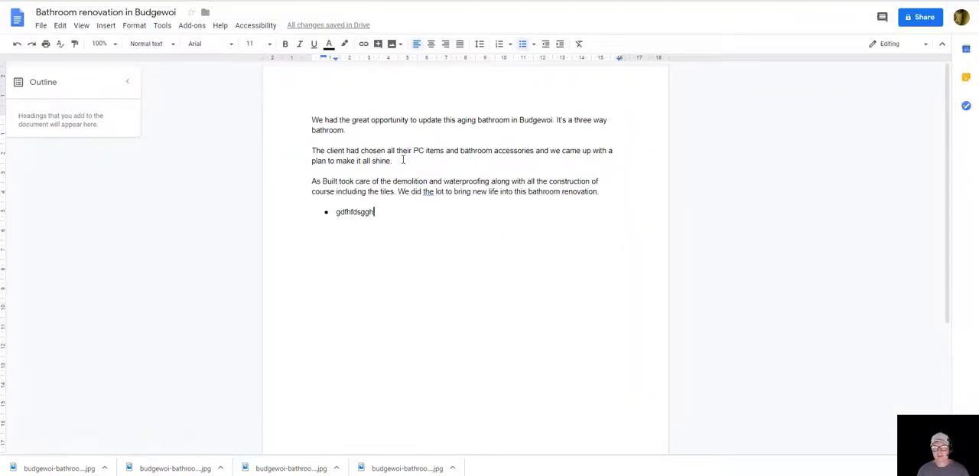
drag(403, 160, 313, 119)
key(ctrl+c)
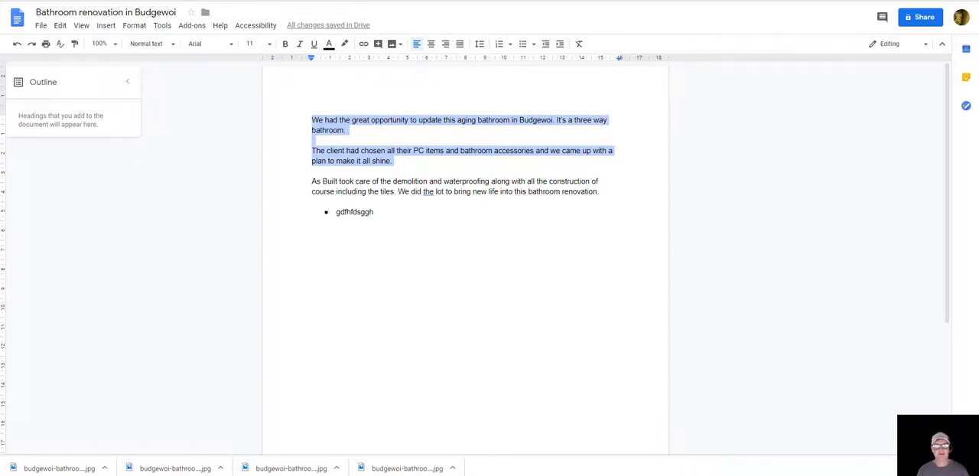
key(ctrl+Tab)
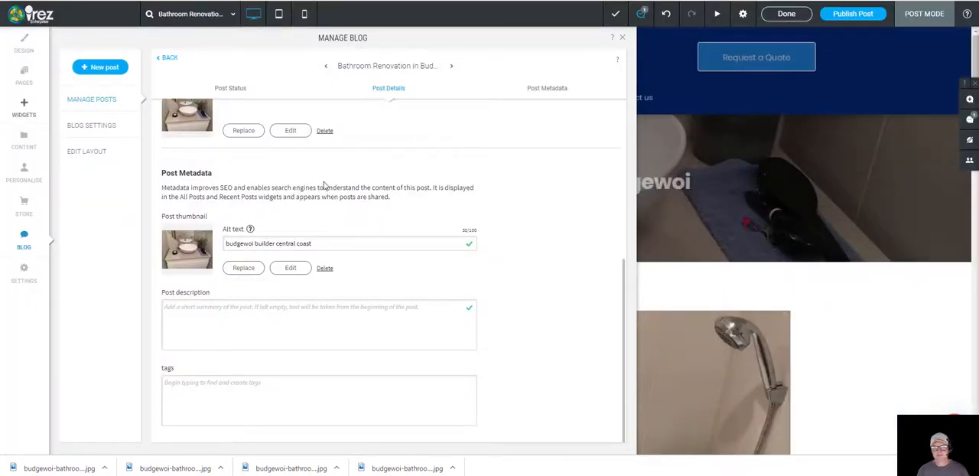
click(243, 328)
key(ctrl+v)
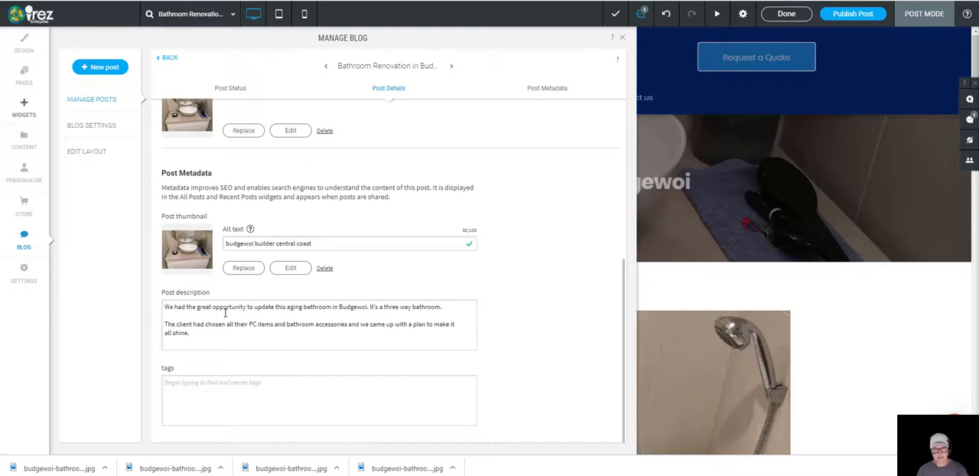
click(225, 313)
key(BackSpace)
Step: Enter the comma-separated tags "bathroom,renovation," in the post's metadata
scroll(257, 333, down, 2)
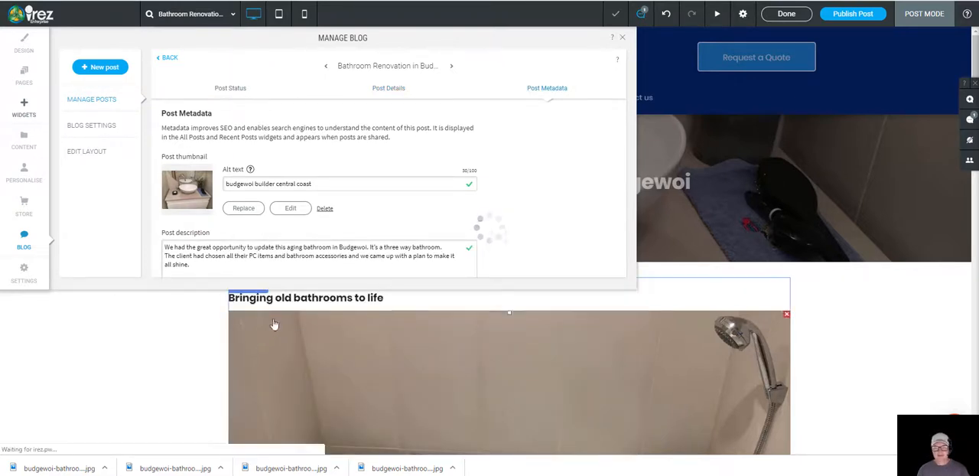
scroll(305, 240, down, 3)
scroll(298, 237, down, 1)
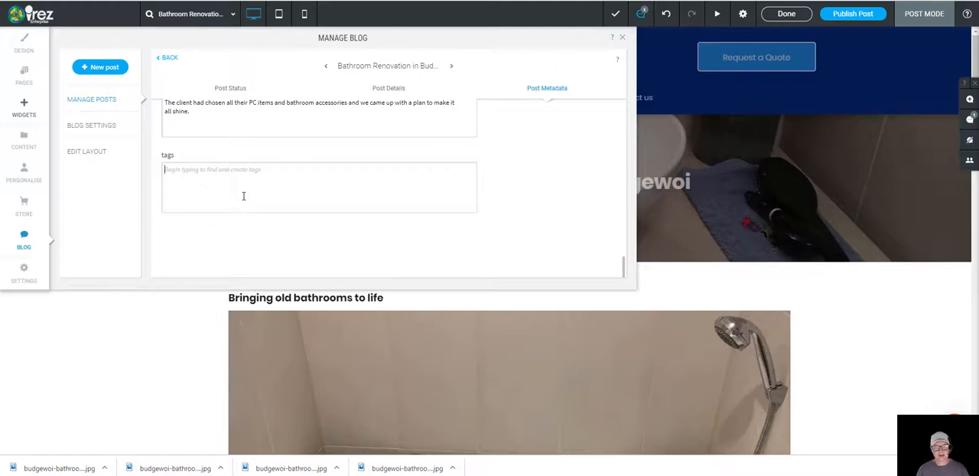
text(bathroom)
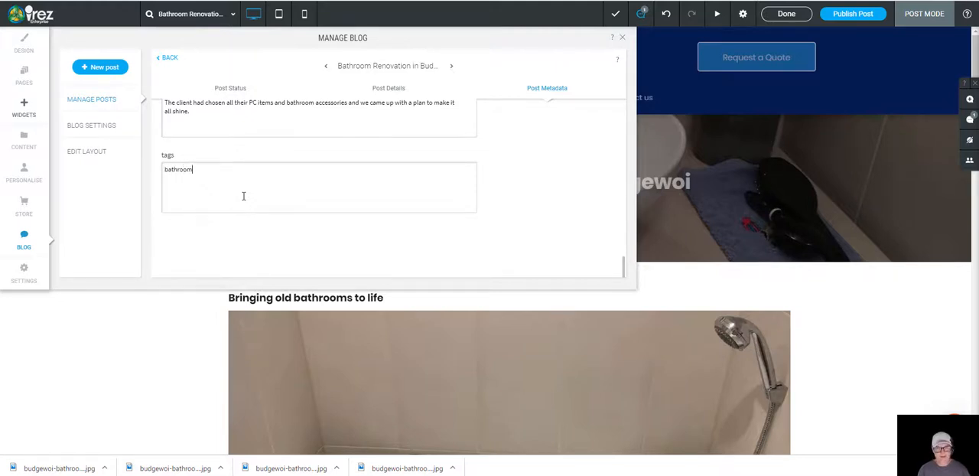
text(,reno)
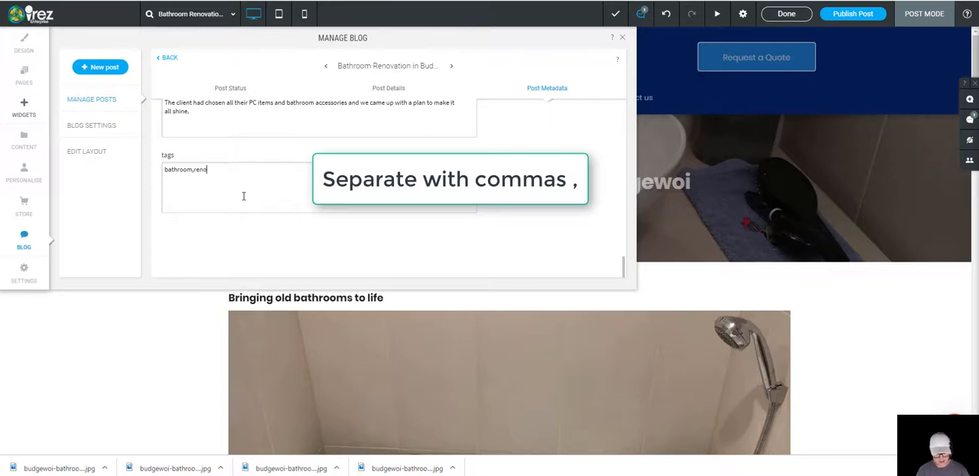
text(n,)
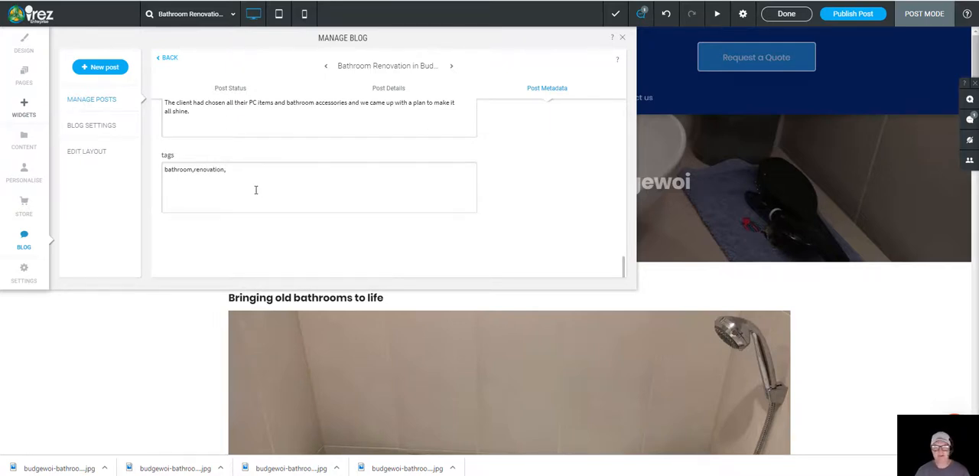
scroll(312, 213, up, 5)
scroll(324, 210, down, 5)
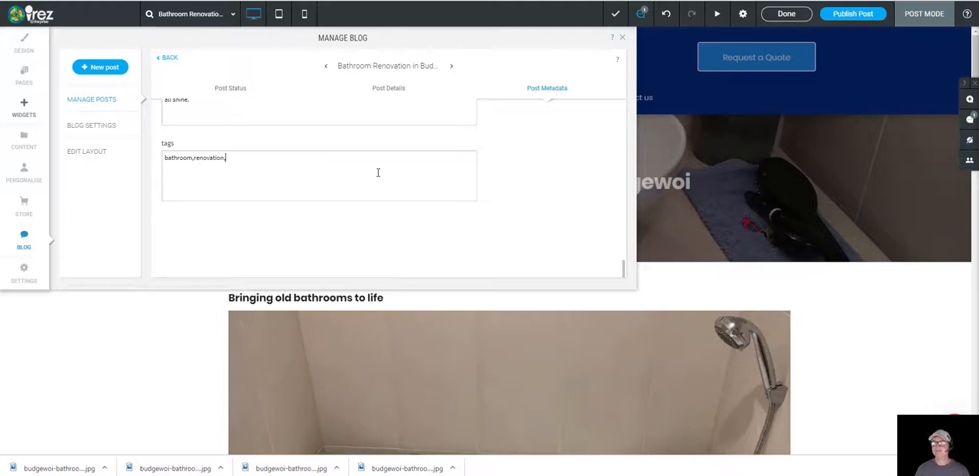
Step: Publish the bathroom renovation post from its status settings
scroll(460, 214, up, 10)
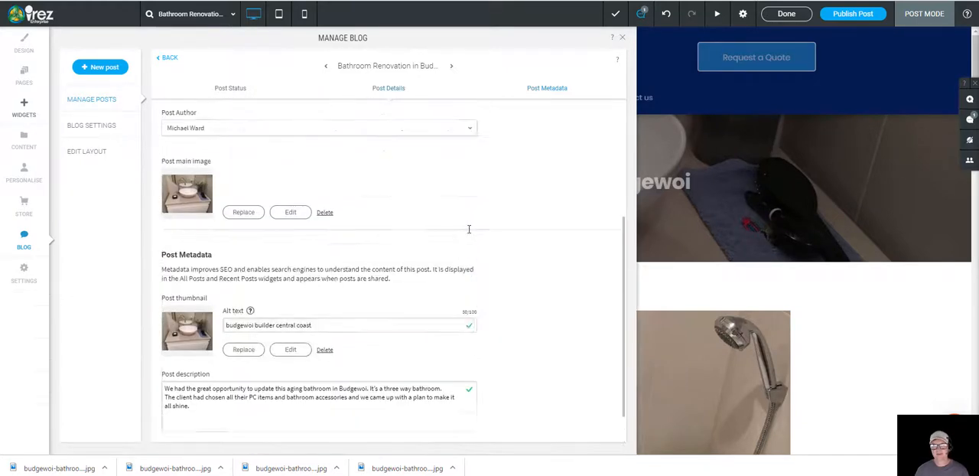
scroll(429, 239, up, 3)
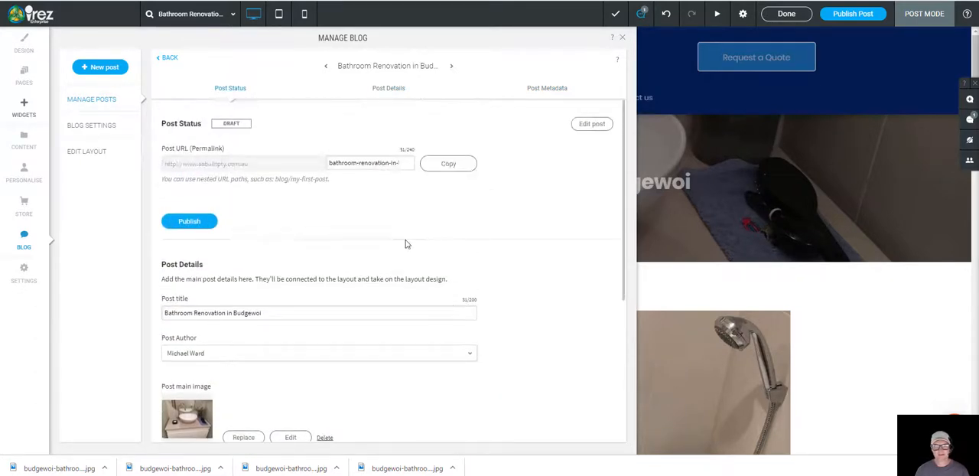
click(185, 222)
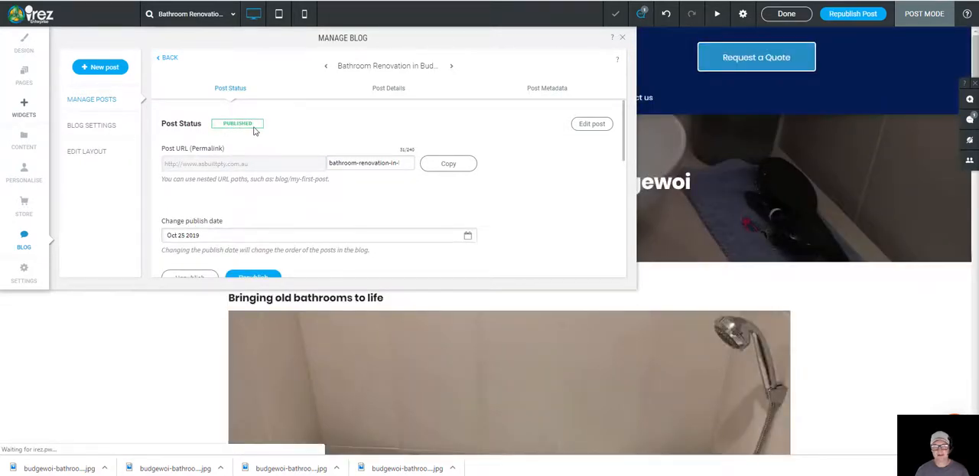
Step: Review the published post's status, publish date and details, close the settings and look through the post page
scroll(306, 178, down, 1)
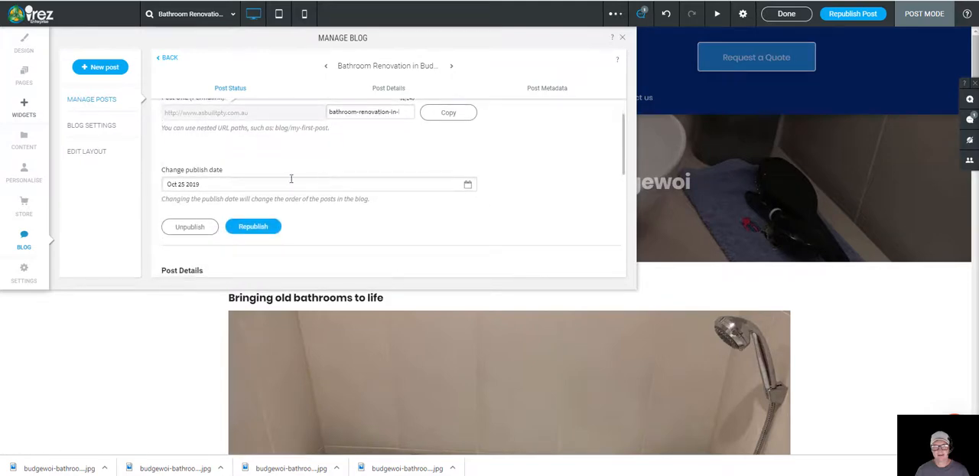
scroll(346, 184, down, 5)
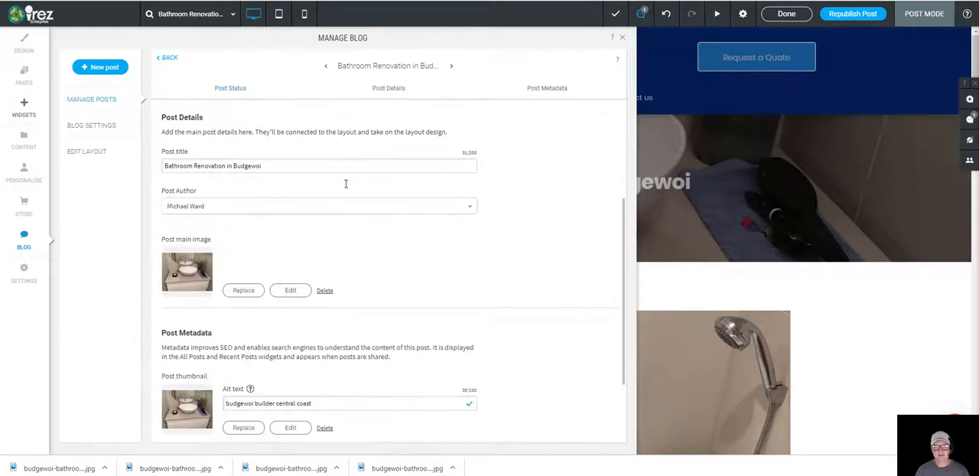
scroll(372, 246, up, 6)
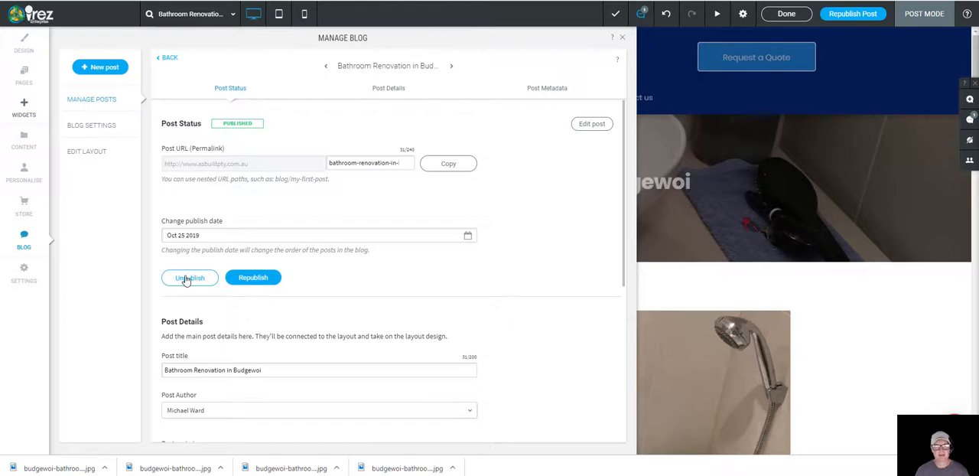
scroll(341, 291, down, 5)
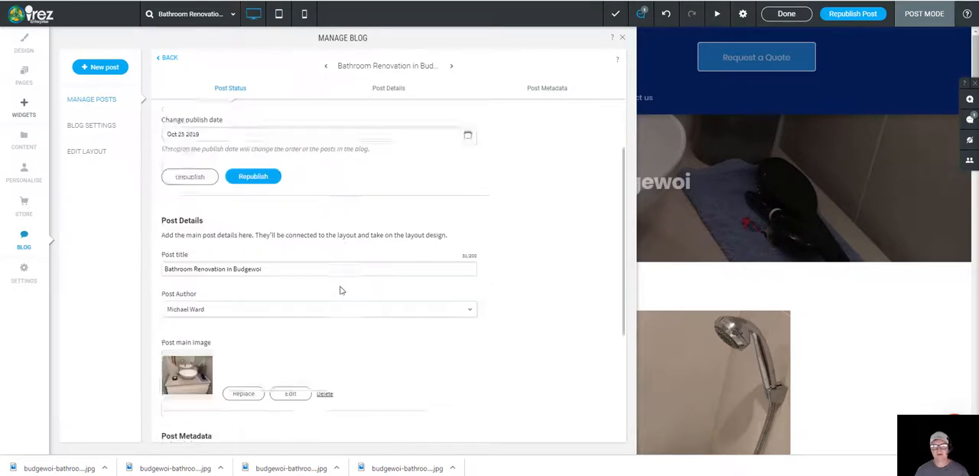
click(622, 37)
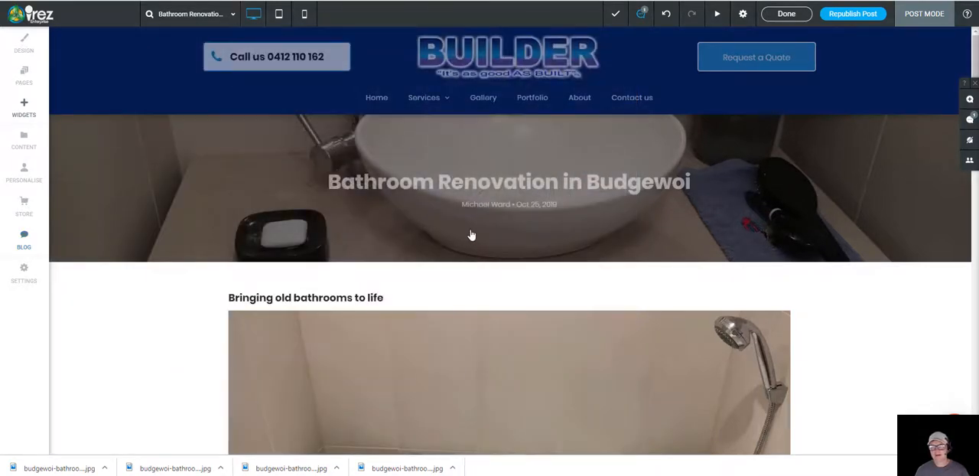
scroll(468, 236, down, 12)
scroll(407, 303, down, 2)
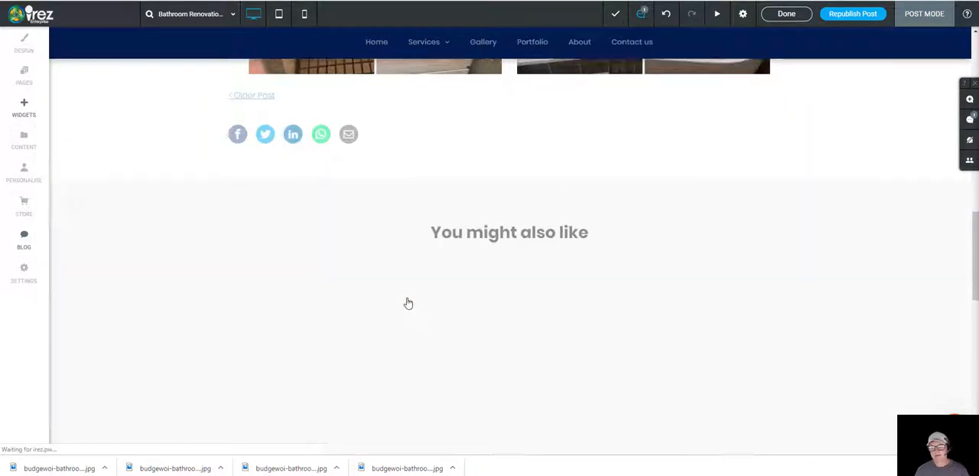
scroll(407, 302, up, 15)
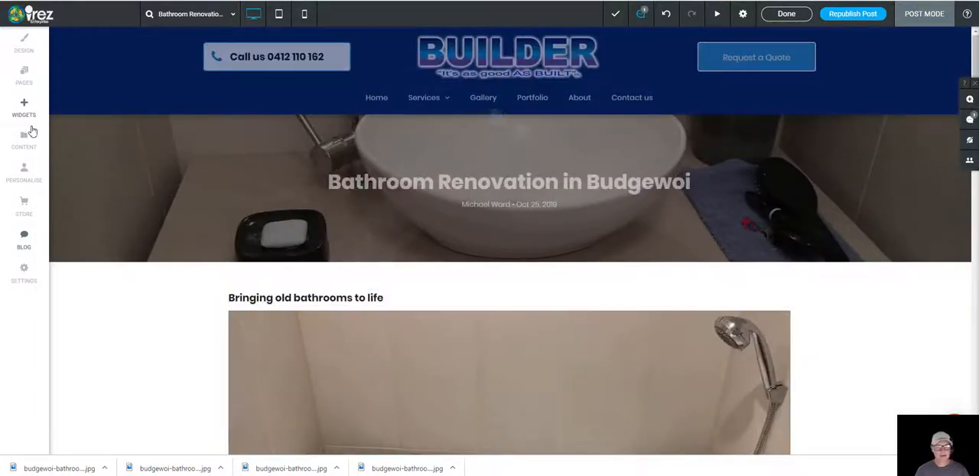
Step: Open the shared blog post layout for editing from the blog manager and dismiss its introduction
click(23, 239)
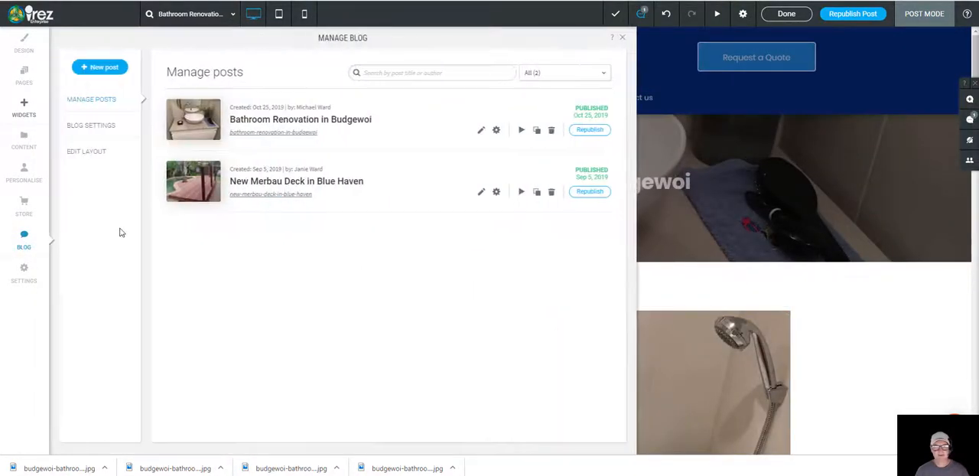
click(88, 159)
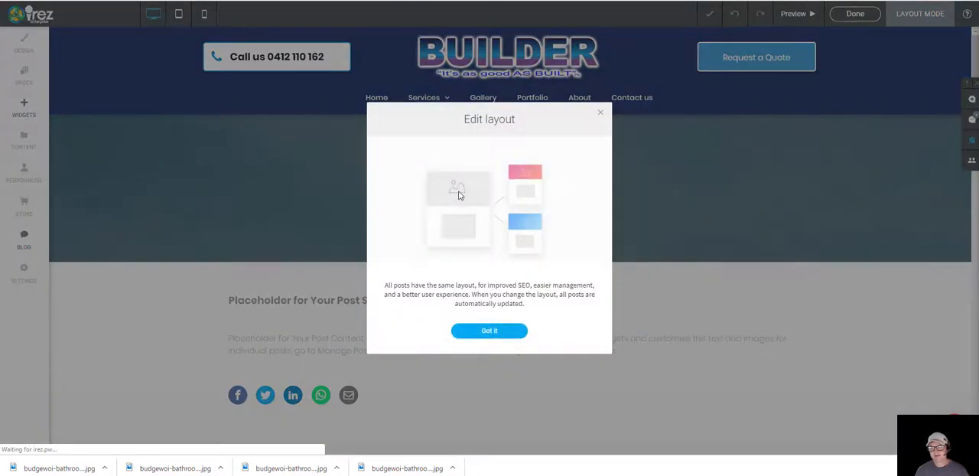
click(491, 330)
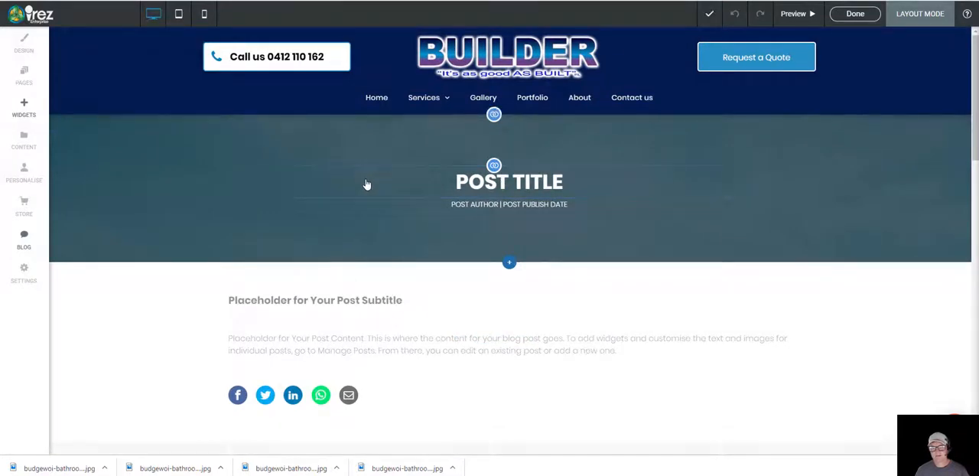
Step: Set the top outer margin of the post title in the shared blog layout to 70px
click(366, 184)
click(606, 154)
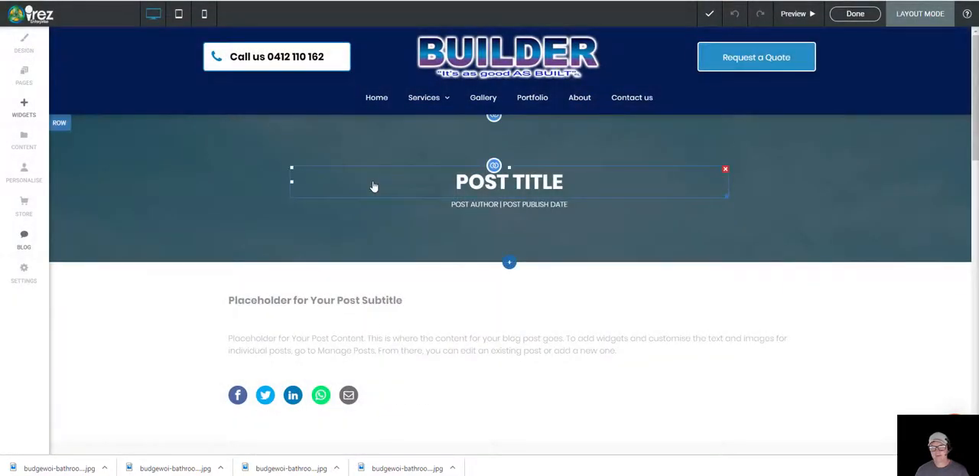
right_click(374, 187)
click(398, 209)
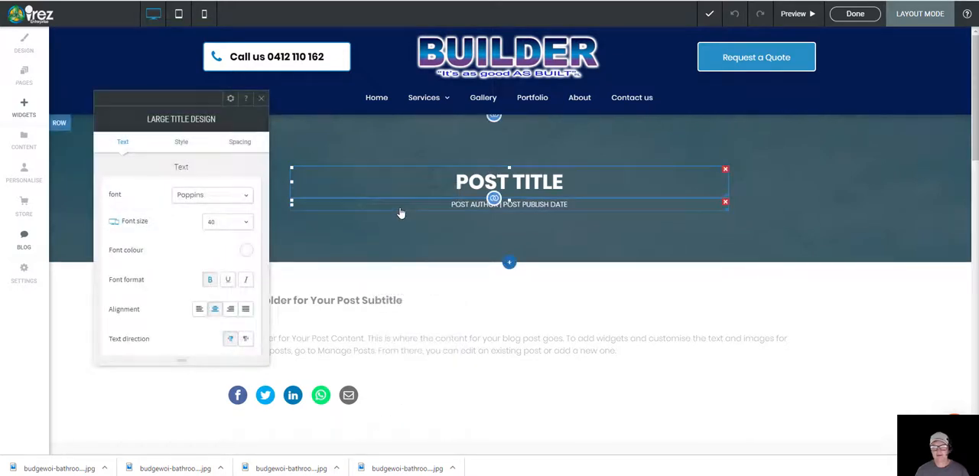
click(239, 142)
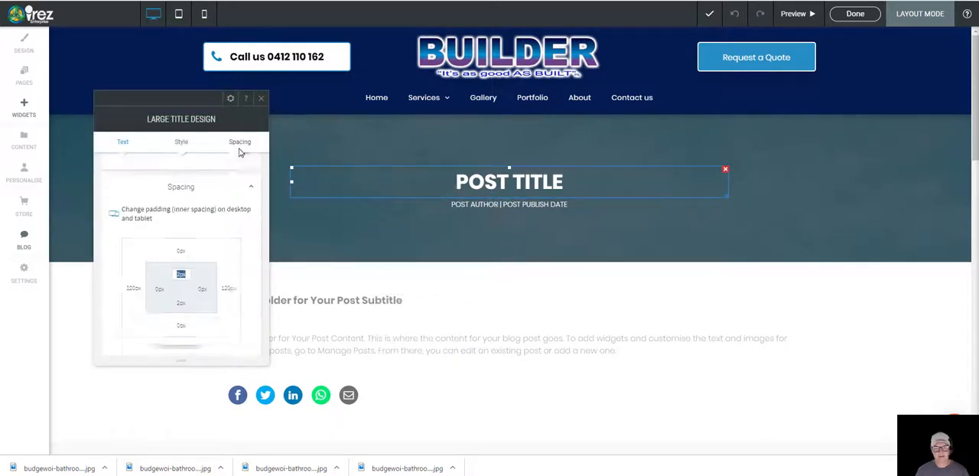
scroll(185, 240, down, 1)
click(182, 235)
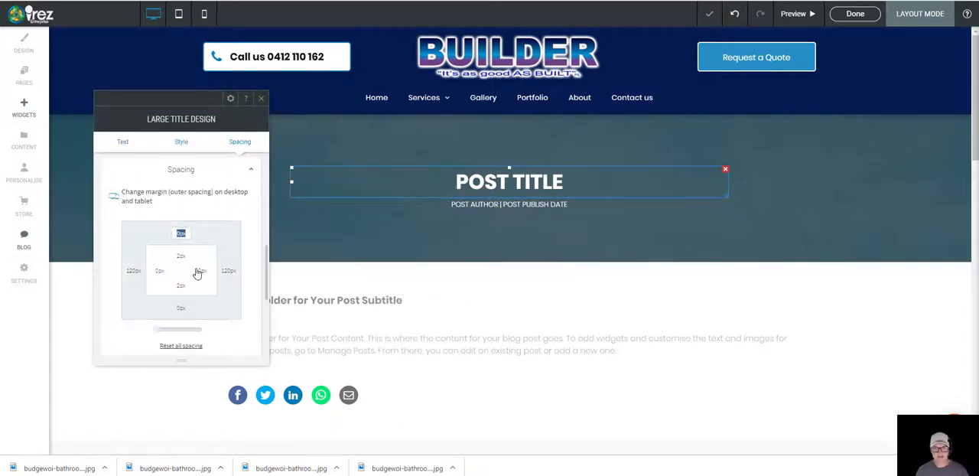
text(100px)
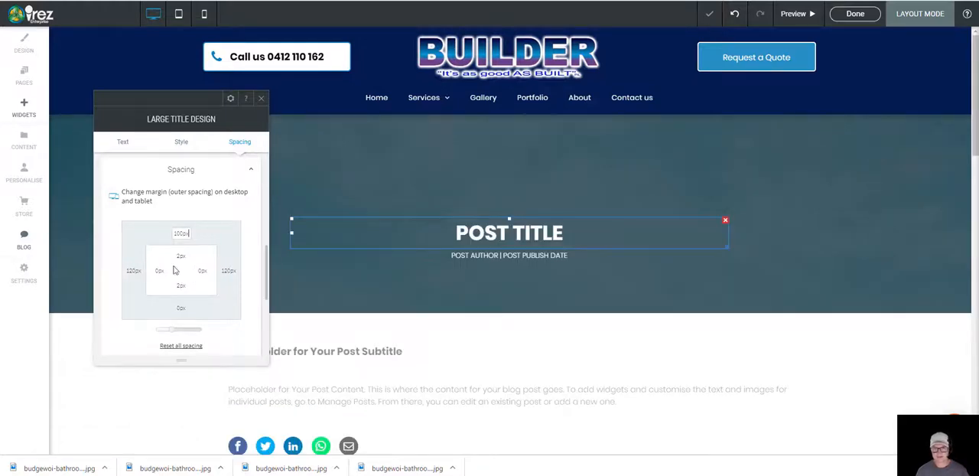
drag(187, 232, 152, 243)
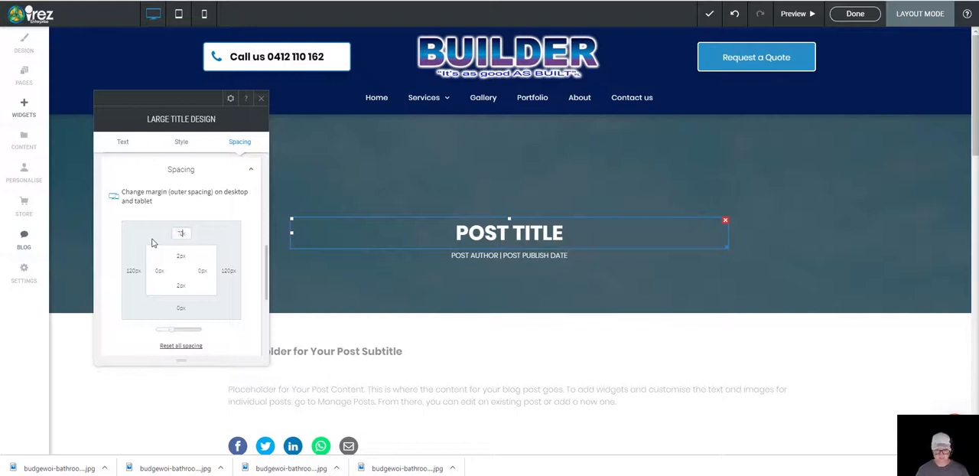
key(Return)
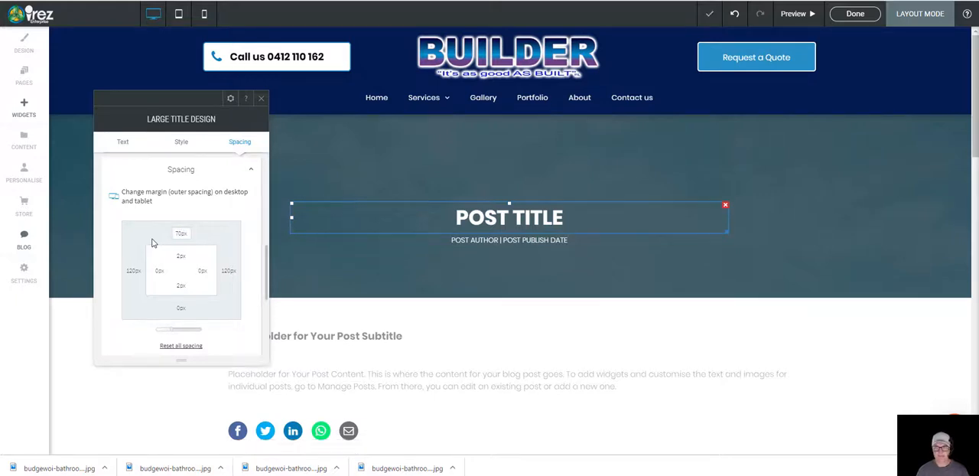
Step: Set the post title's bottom outer margin to 20px and close its design settings
double_click(181, 310)
text(50)
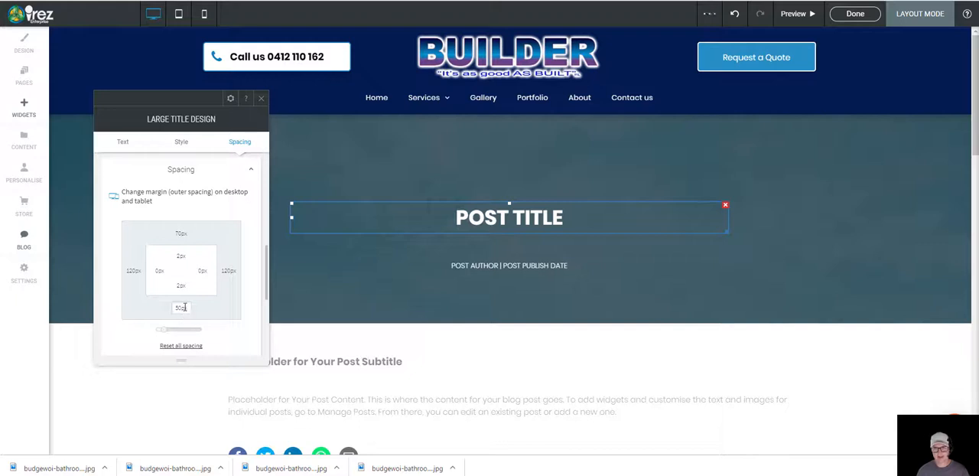
double_click(182, 309)
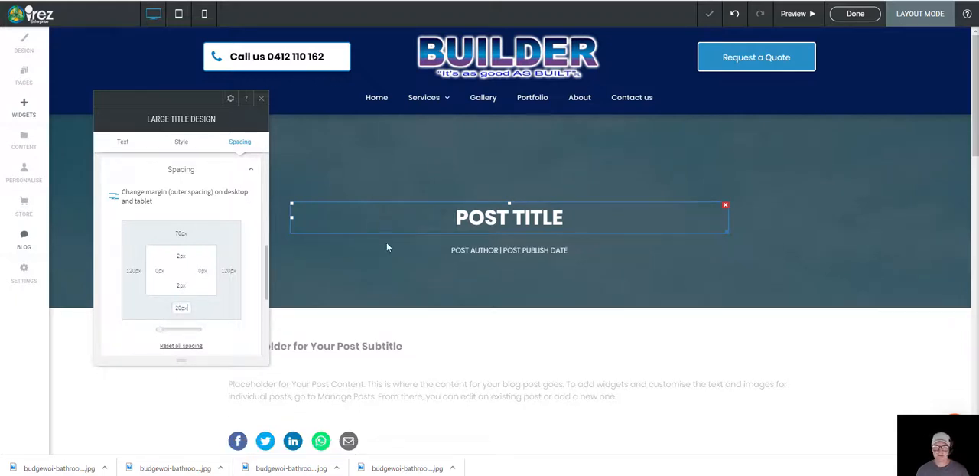
click(261, 98)
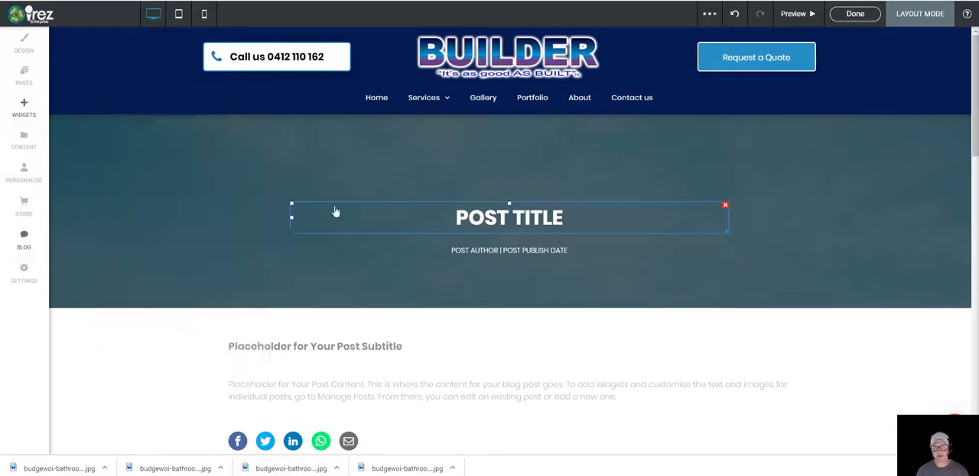
Step: Set the bottom outer margin of the post author and publish date line to 100px and close its design settings
right_click(454, 252)
click(476, 31)
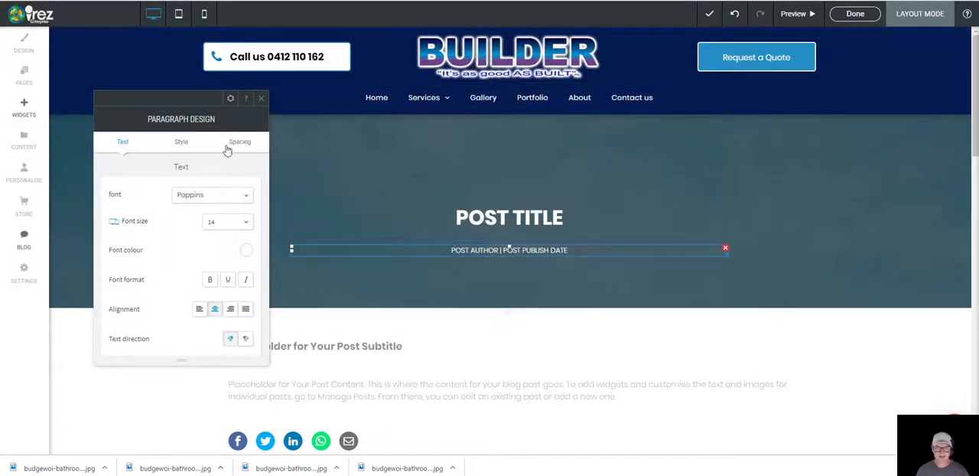
click(242, 148)
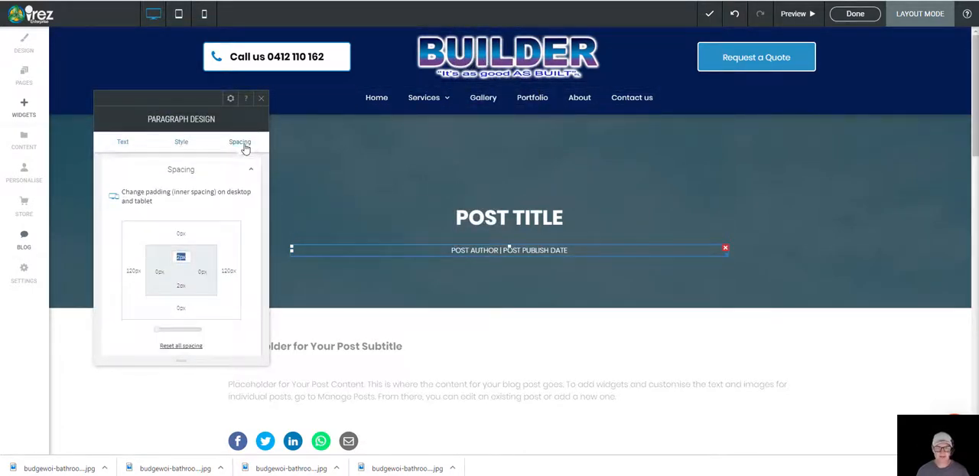
click(181, 313)
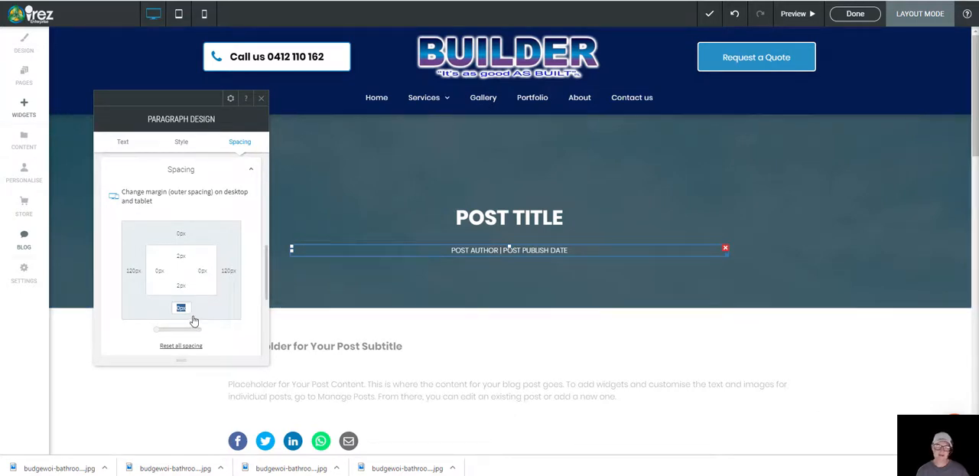
text(70px)
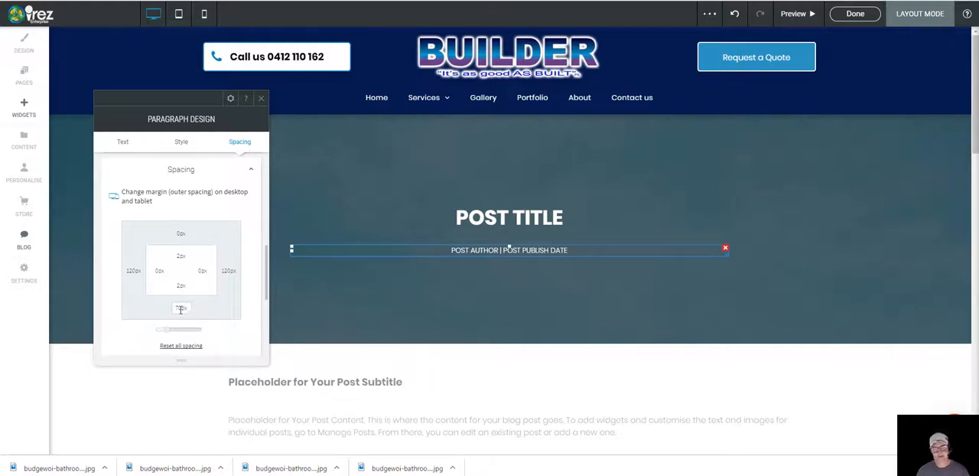
double_click(184, 310)
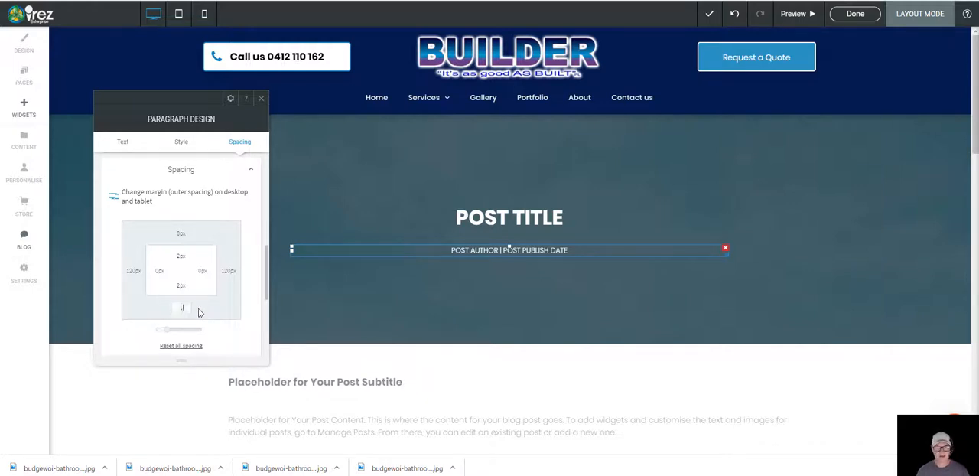
text(100px)
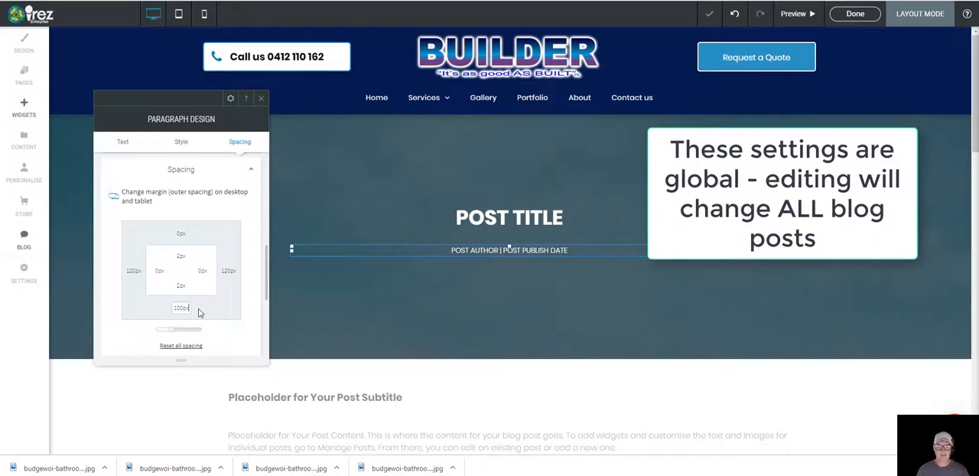
click(260, 98)
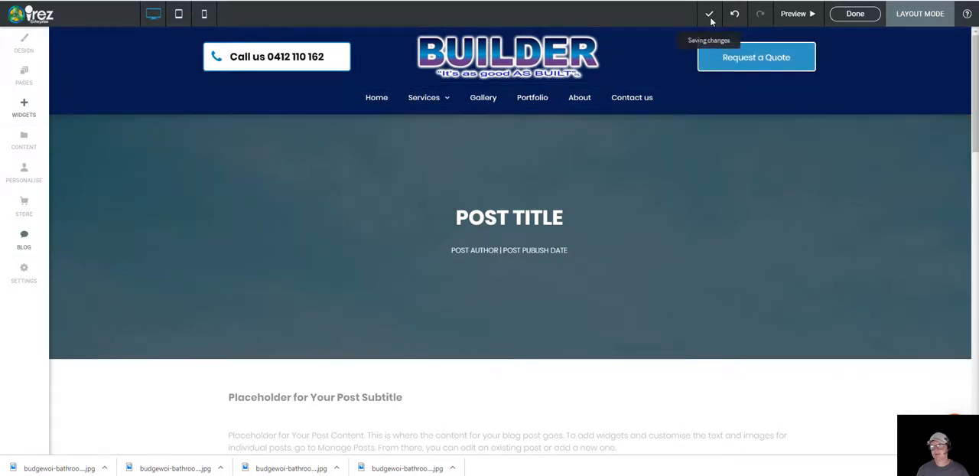
Step: Finish editing the blog layout and go to the site's Portfolio page where the posts are listed
click(849, 13)
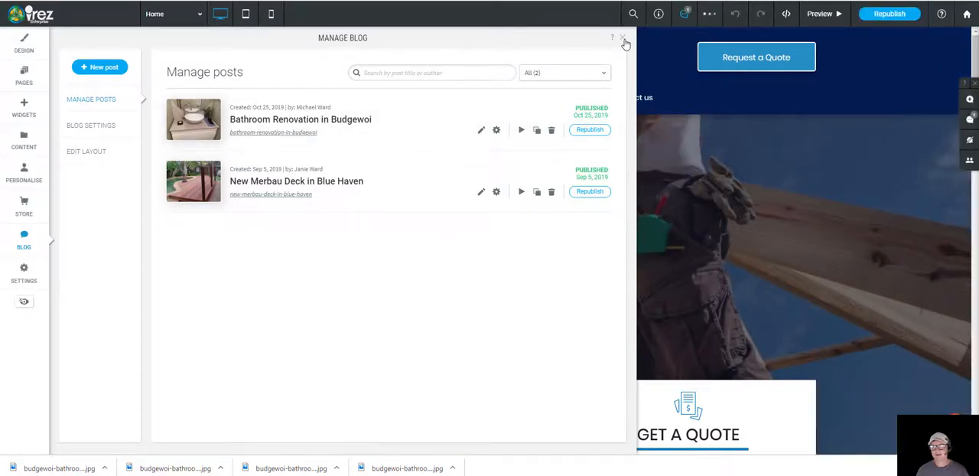
click(624, 39)
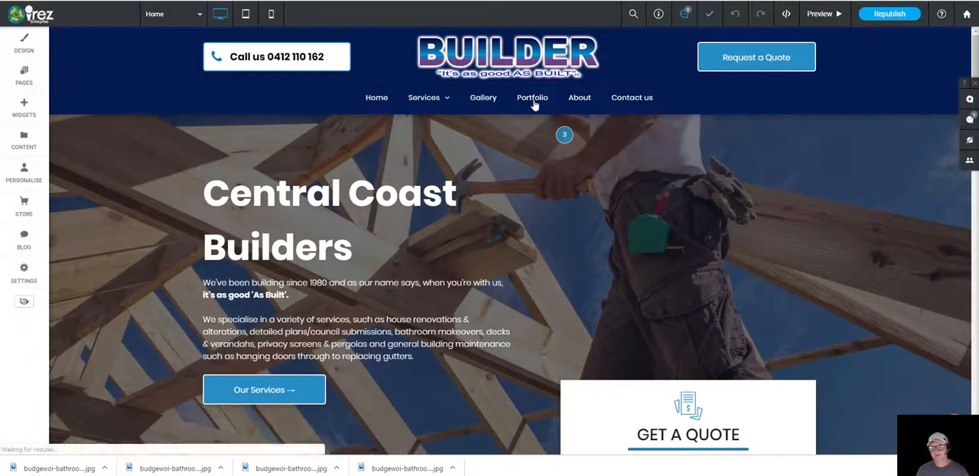
click(533, 102)
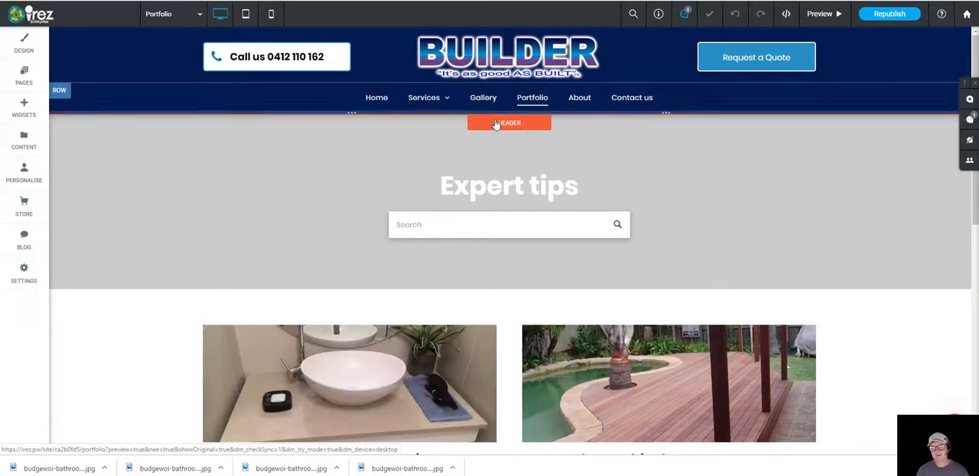
scroll(198, 208, down, 2)
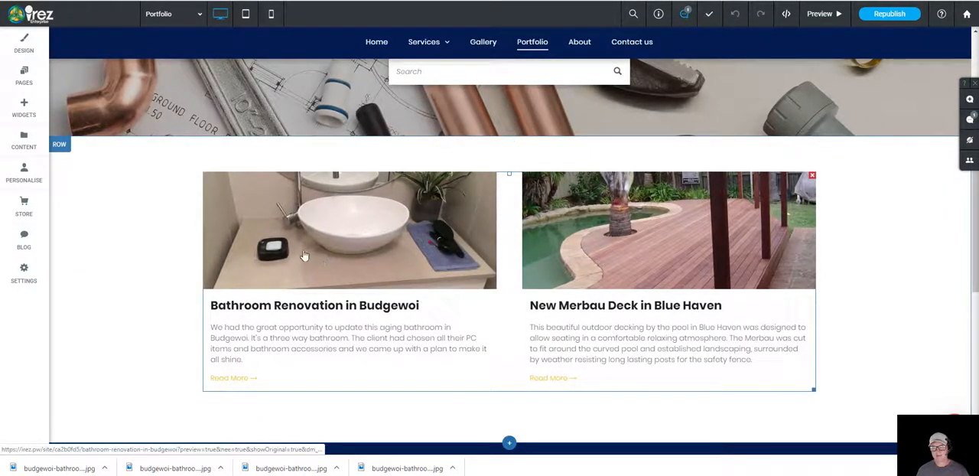
Step: Preview the Bathroom Renovation in Budgewoi post and try out both before-and-after sliders
click(823, 15)
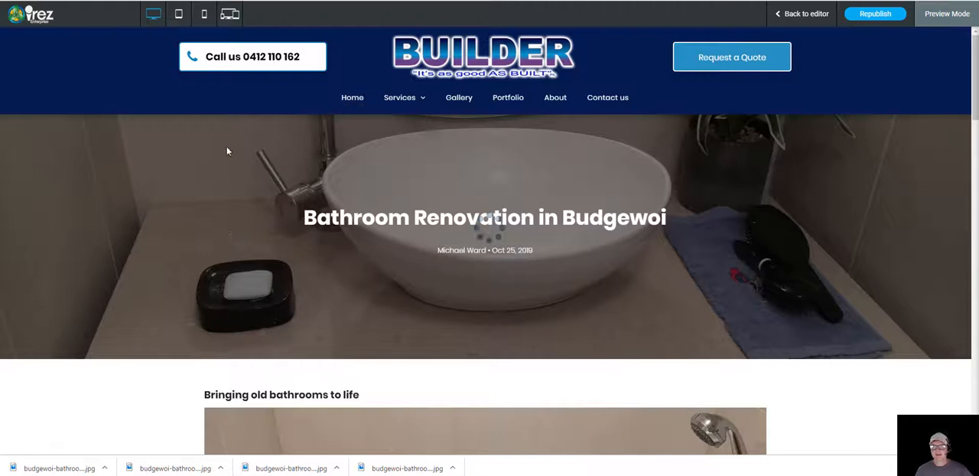
scroll(217, 220, down, 1)
scroll(183, 232, down, 5)
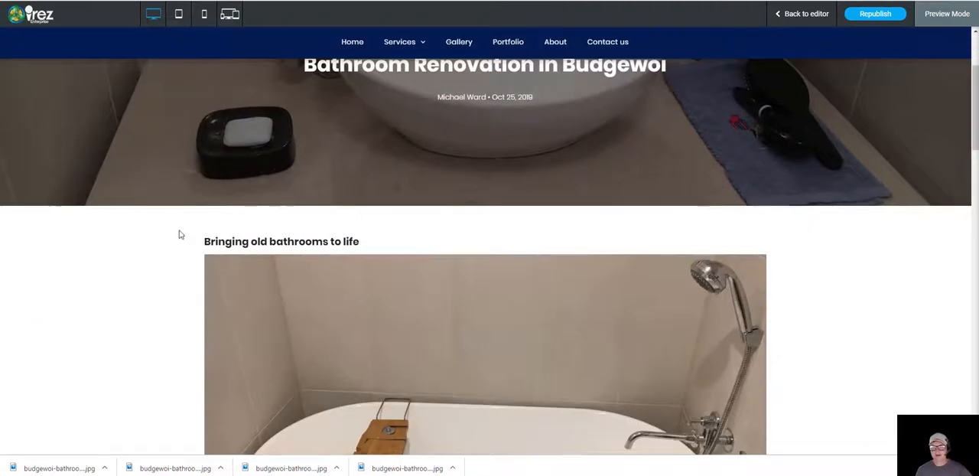
scroll(184, 232, down, 4)
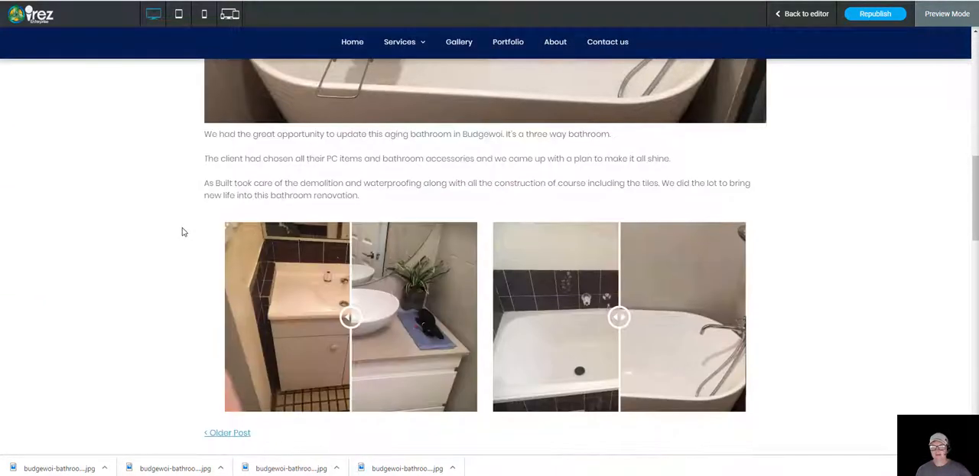
drag(352, 215, 326, 251)
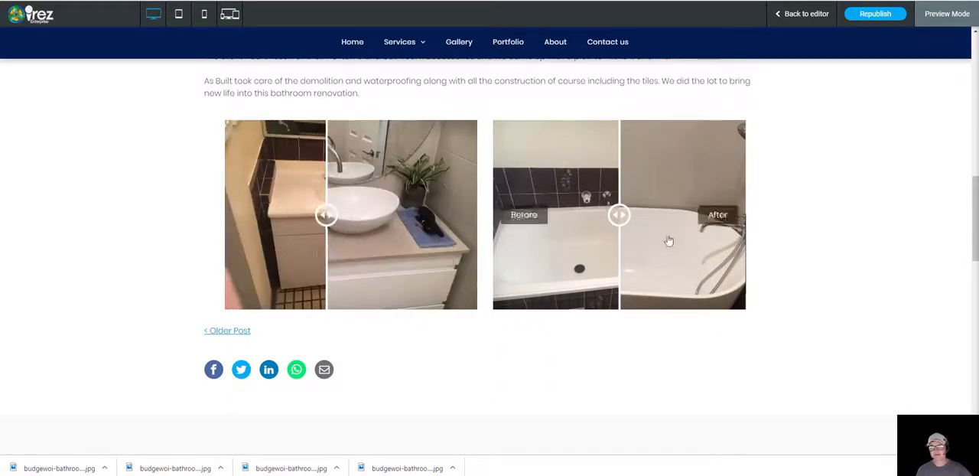
drag(620, 215, 662, 217)
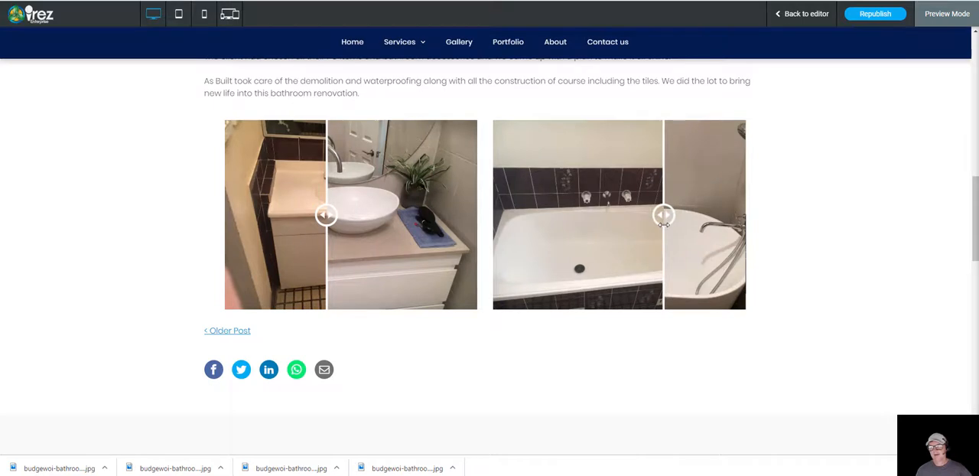
Step: Leave the preview and post editing, and republish the whole site
click(807, 13)
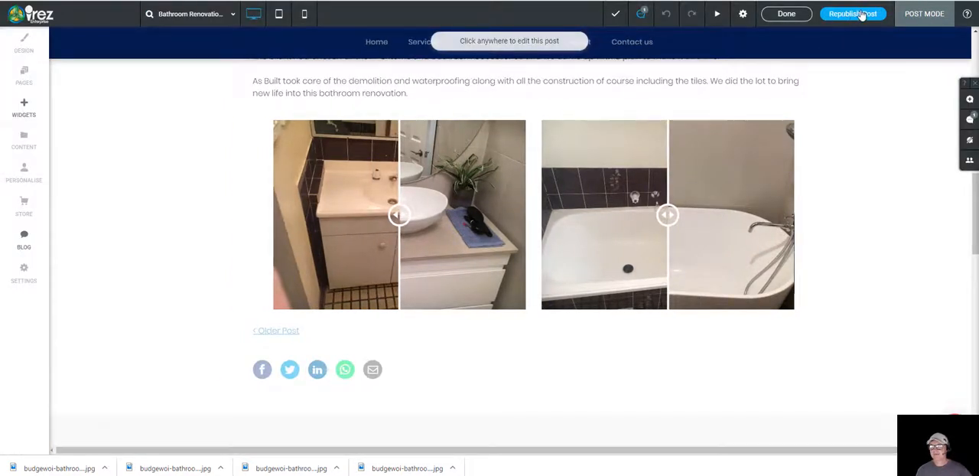
click(787, 14)
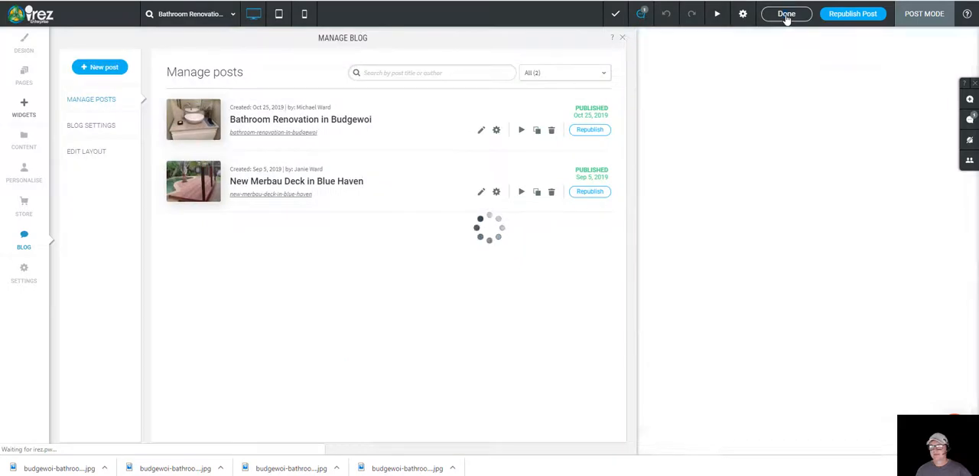
click(622, 36)
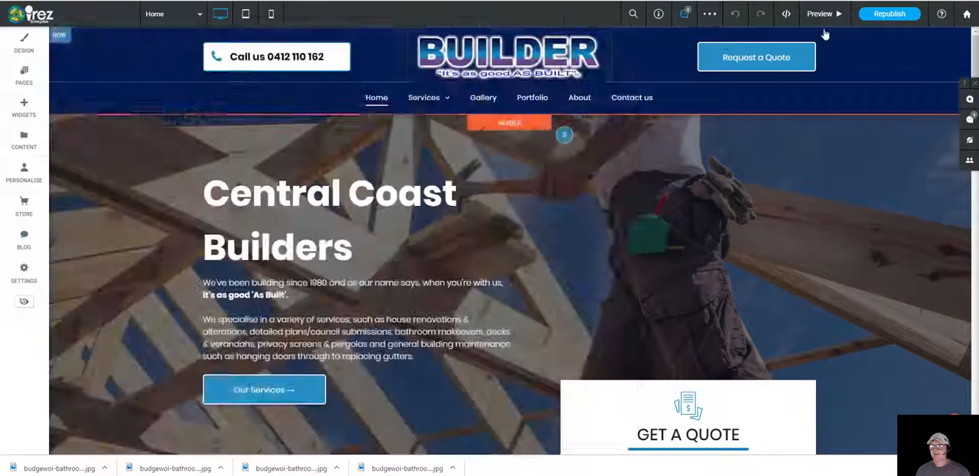
click(891, 16)
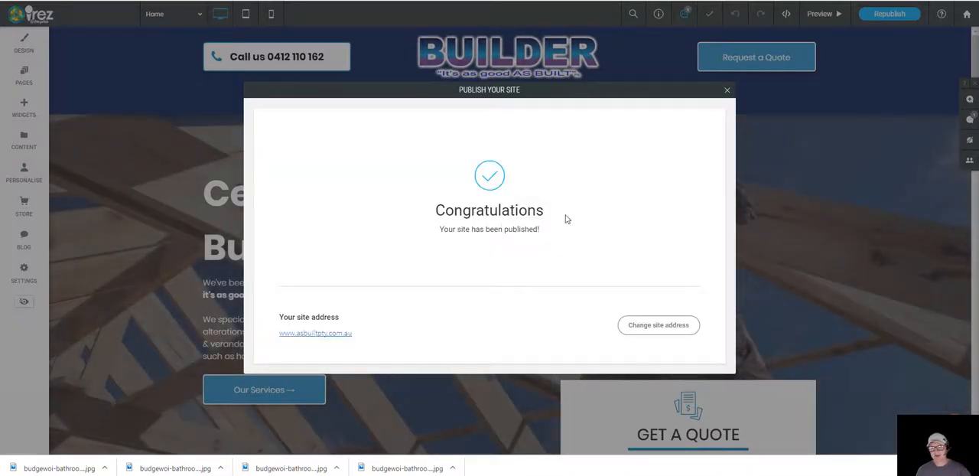
Step: Open the live site and look through the Bathroom Renovation in Budgewoi post from its Portfolio page
click(313, 333)
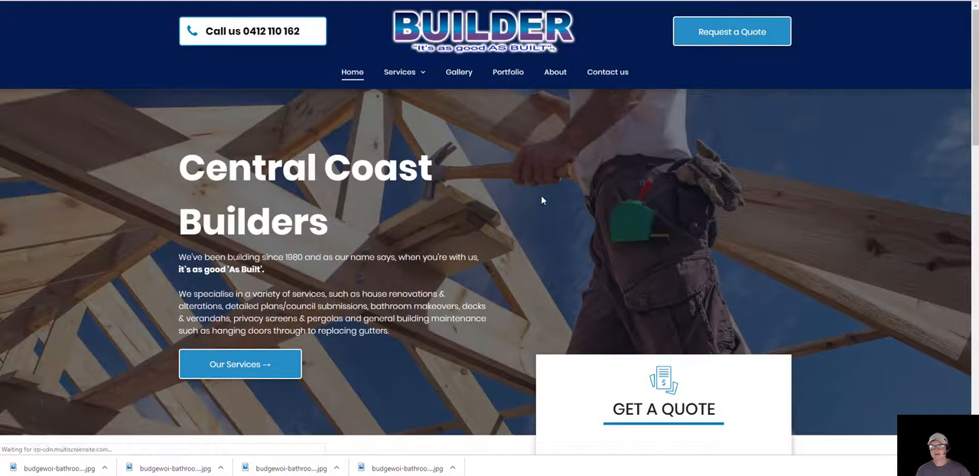
click(509, 76)
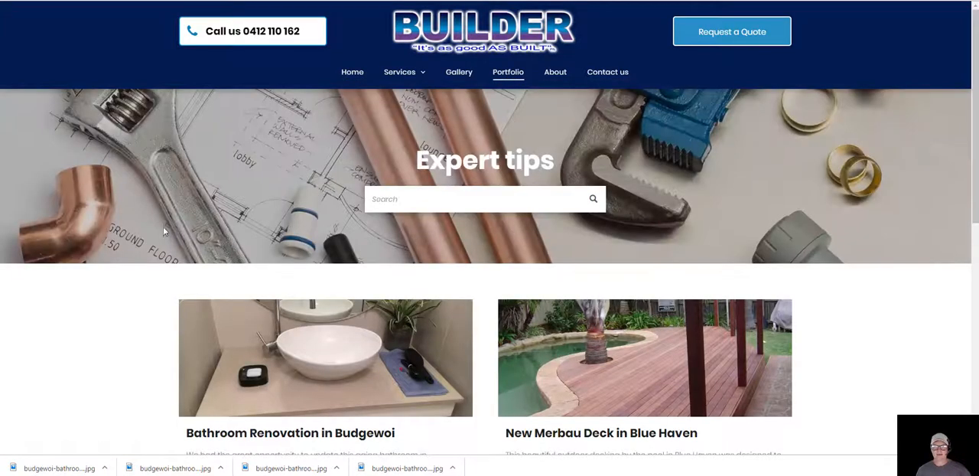
scroll(163, 226, down, 2)
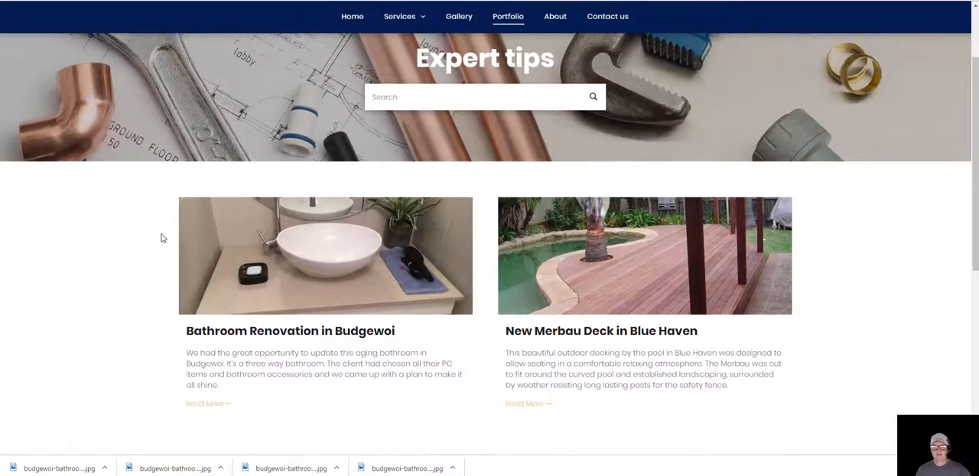
click(314, 250)
scroll(273, 234, down, 10)
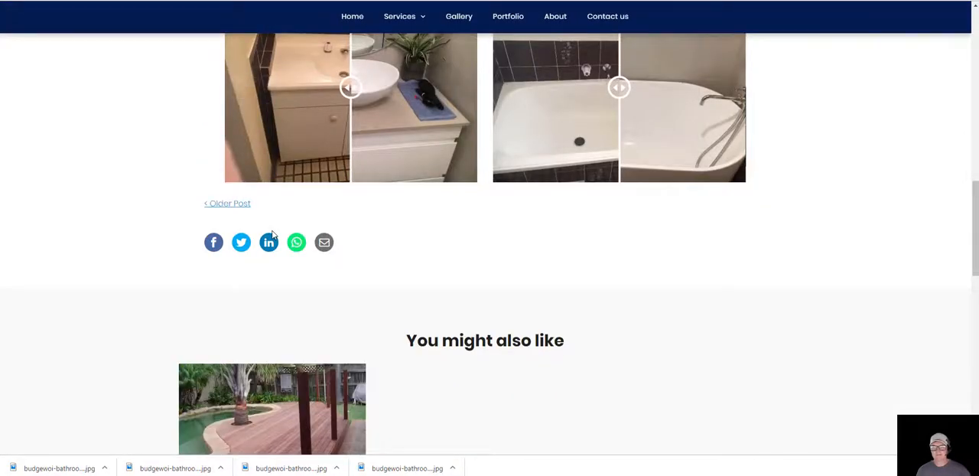
scroll(272, 230, down, 3)
scroll(272, 230, up, 4)
scroll(366, 266, up, 8)
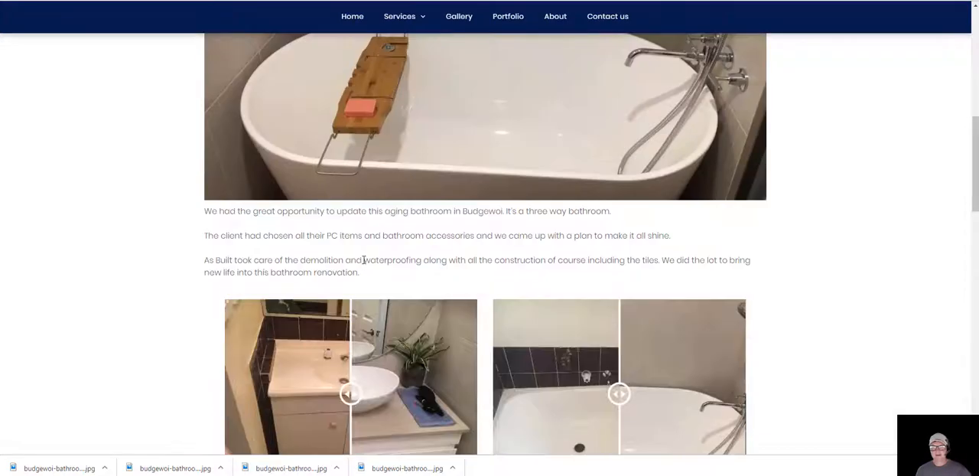
Step: Review the live Bathroom Renovation in Budgewoi post, from its header image to the You might also like section
scroll(361, 262, down, 5)
scroll(361, 261, down, 3)
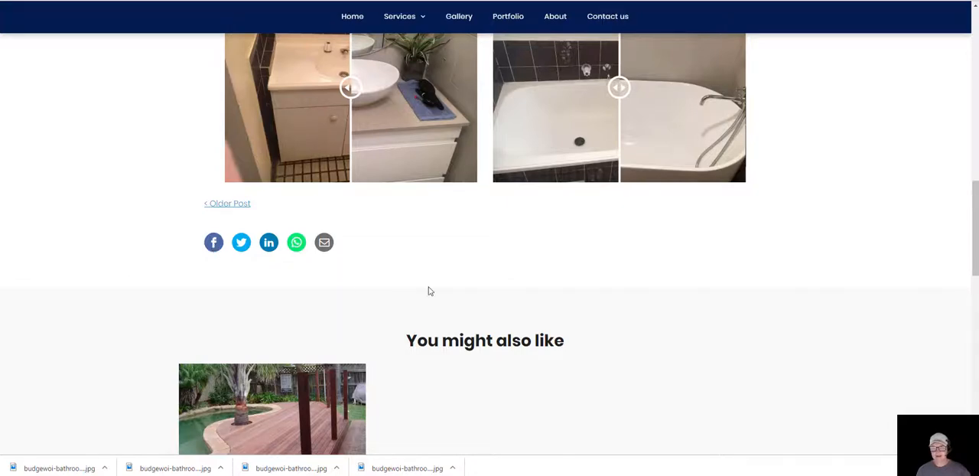
scroll(424, 320, up, 10)
scroll(421, 326, up, 2)
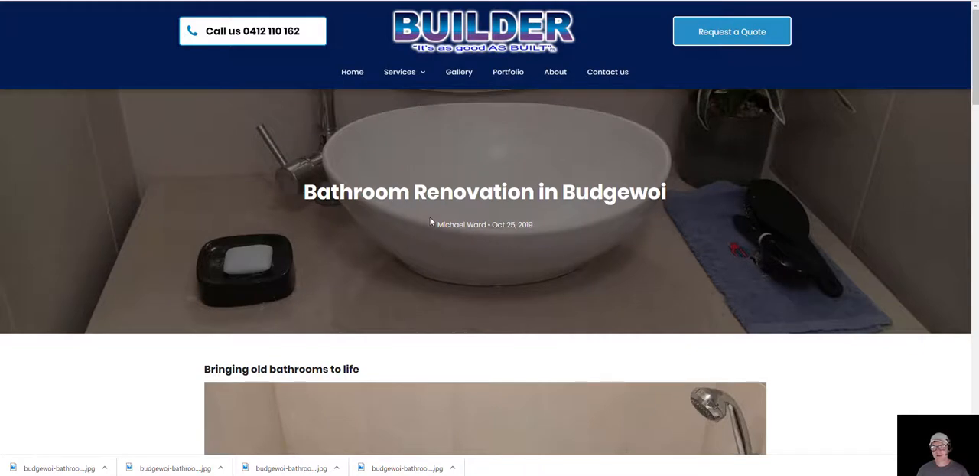
scroll(364, 262, down, 5)
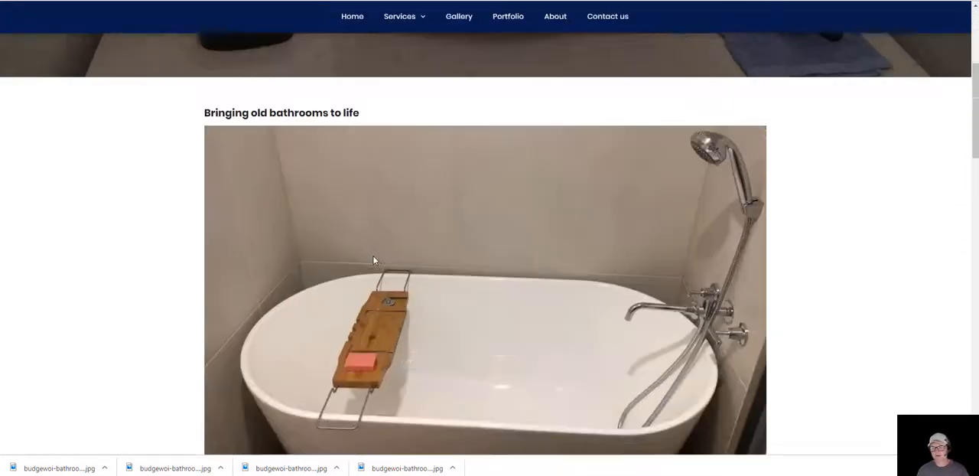
scroll(458, 269, down, 3)
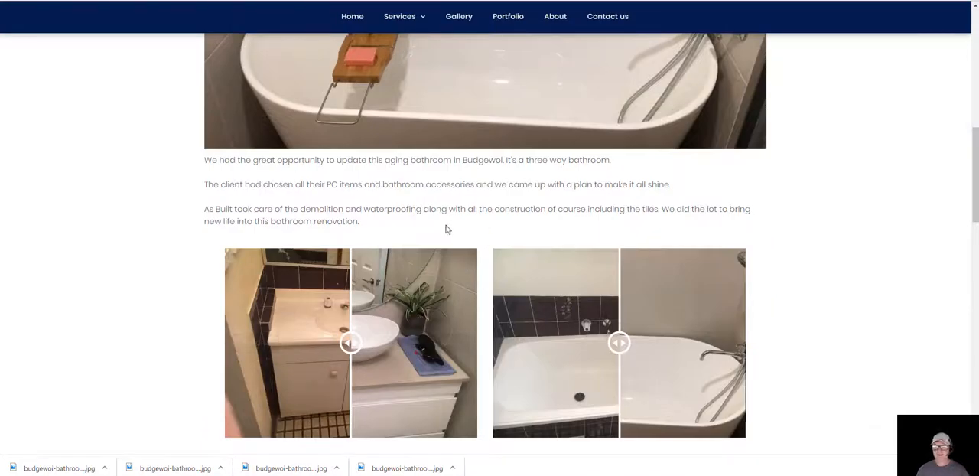
Step: Try out the vanity before-and-after slider on the live post, revealing more of the before photo
scroll(466, 234, down, 2)
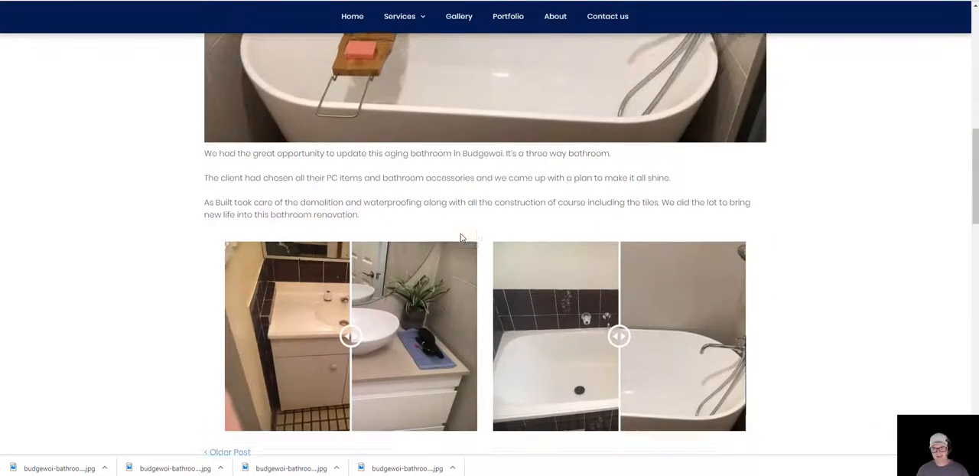
drag(348, 244, 372, 243)
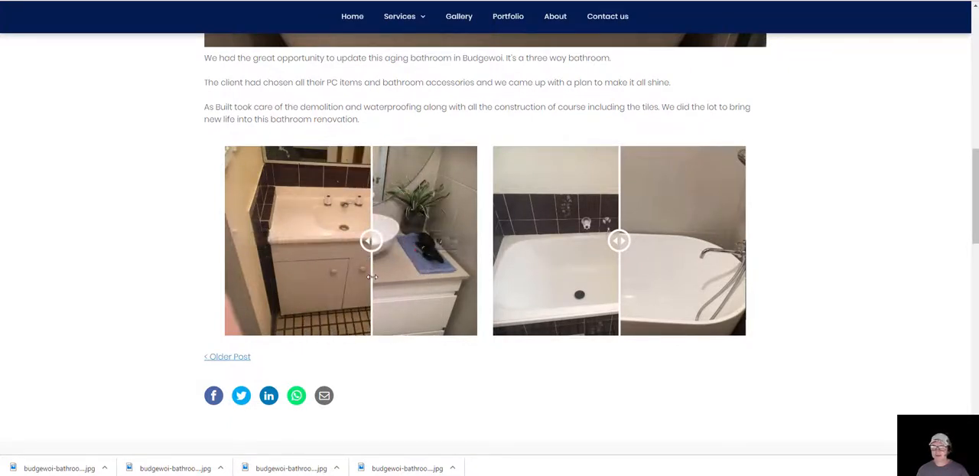
mouse_move(371, 241)
mouse_down()
mouse_move(299, 241)
mouse_move(376, 241)
mouse_up()
Step: Look over the live post's main bathtub photo, its Bringing old bathrooms to life heading and the renovation text
scroll(393, 314, up, 1)
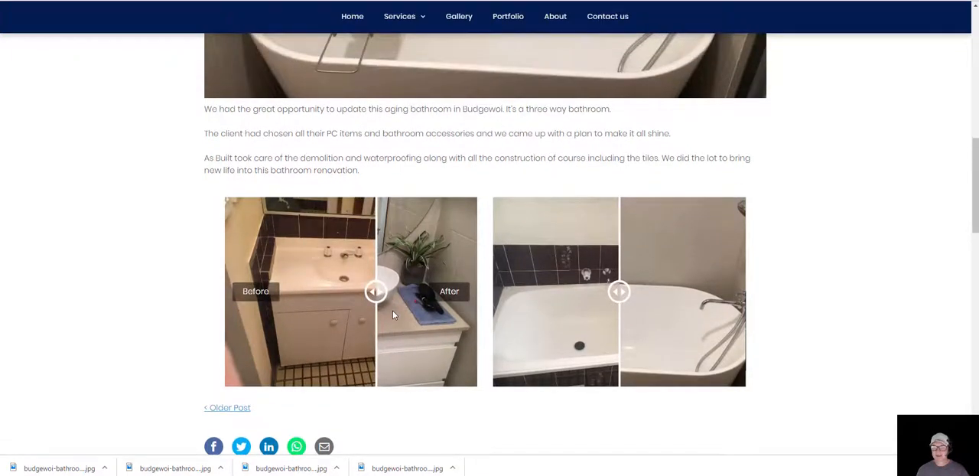
scroll(392, 315, up, 2)
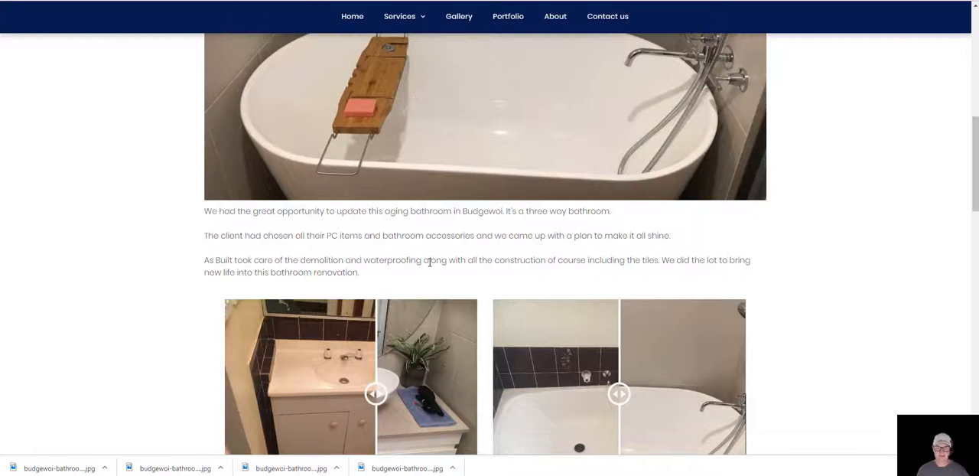
scroll(425, 276, up, 2)
scroll(415, 299, down, 1)
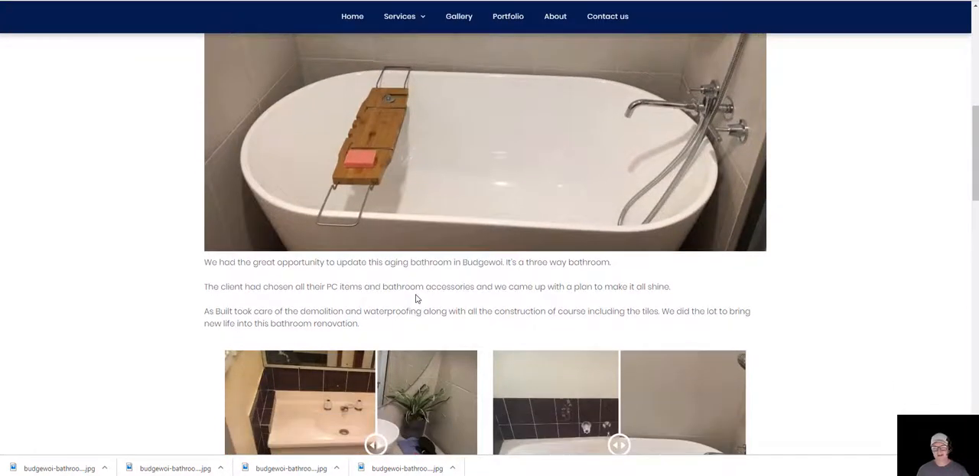
scroll(417, 299, up, 3)
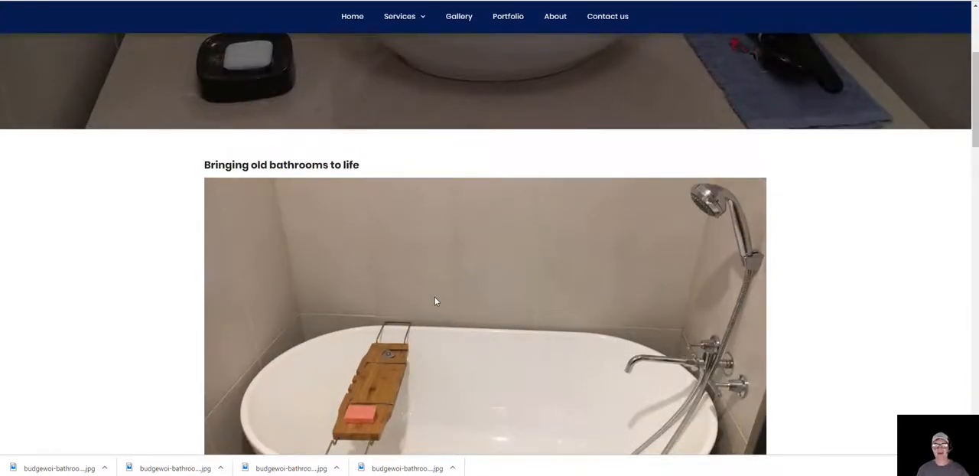
scroll(433, 298, down, 3)
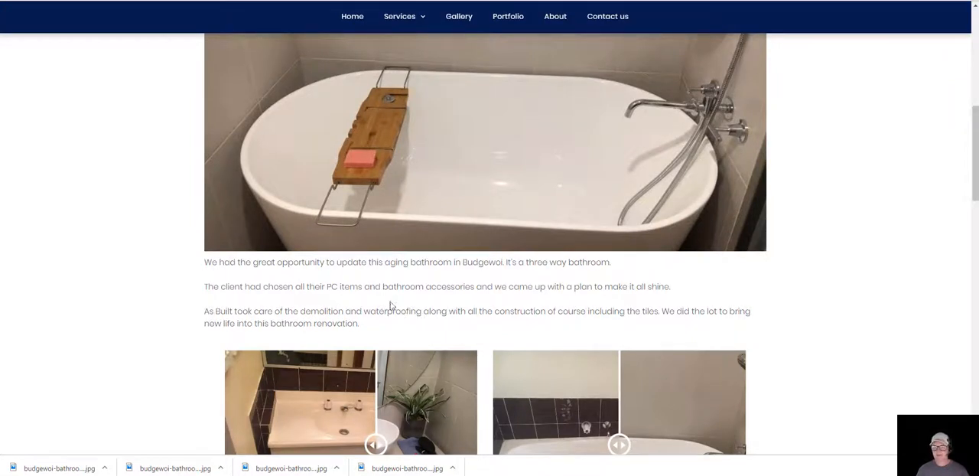
scroll(403, 265, up, 1)
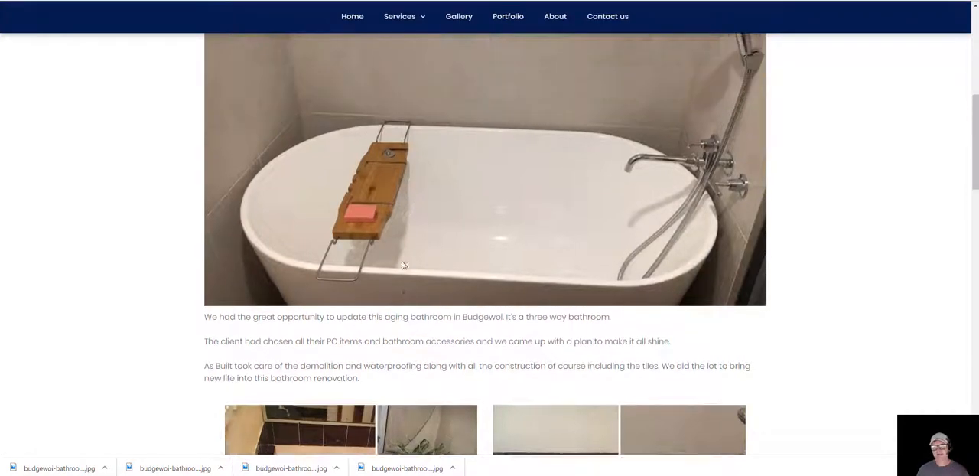
scroll(403, 265, up, 2)
scroll(410, 306, down, 4)
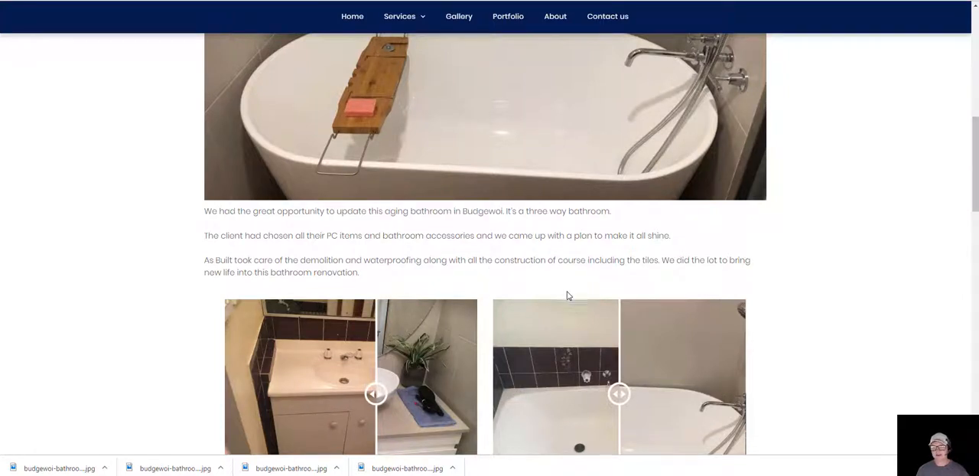
Step: Compare the bathtub before-and-after photos in both directions with their slider, and shift the vanity slider slightly towards the before side
scroll(569, 295, down, 2)
mouse_move(587, 248)
mouse_down()
mouse_move(513, 243)
mouse_move(684, 242)
mouse_move(572, 242)
mouse_up()
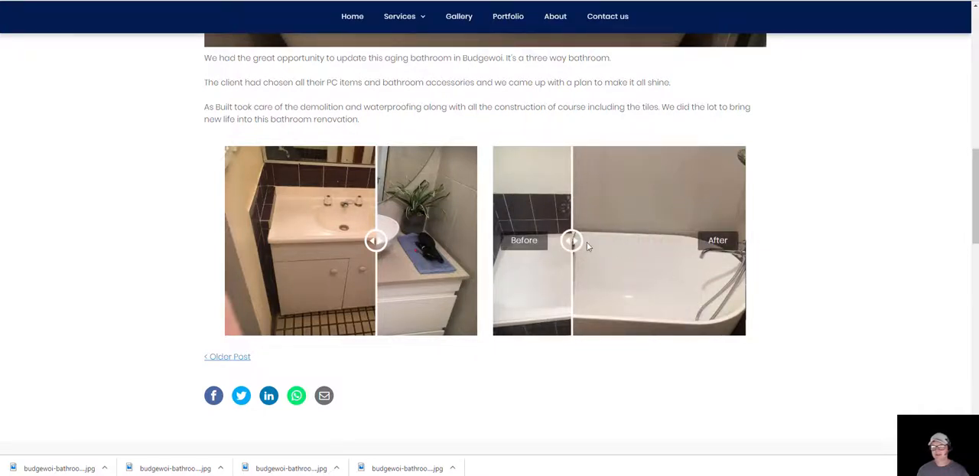
drag(575, 242, 603, 242)
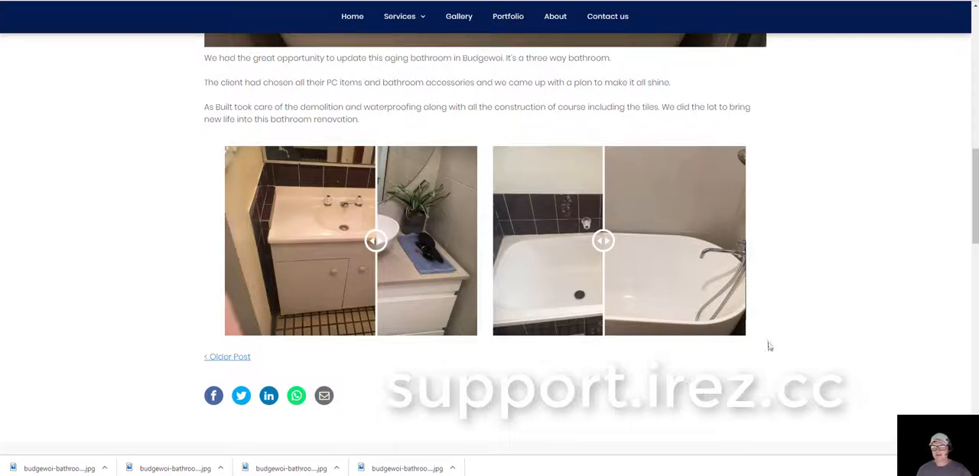
mouse_move(376, 241)
mouse_down()
mouse_move(275, 241)
mouse_move(368, 242)
mouse_up()
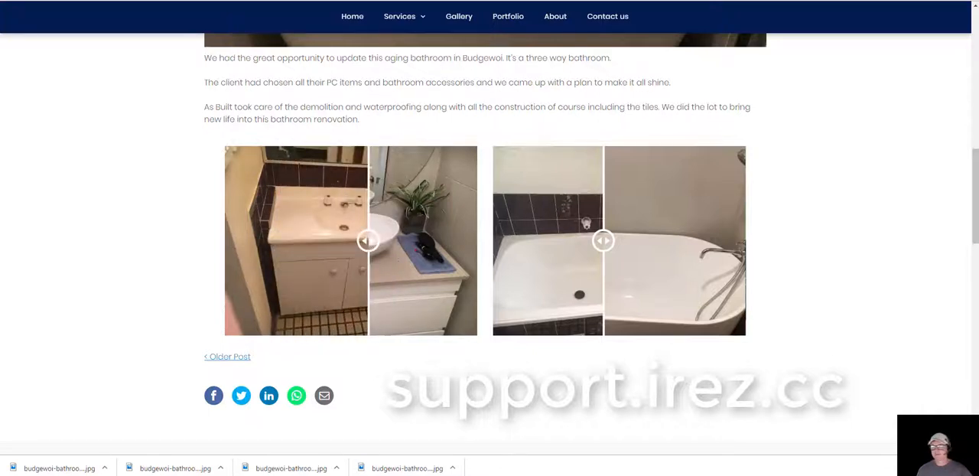